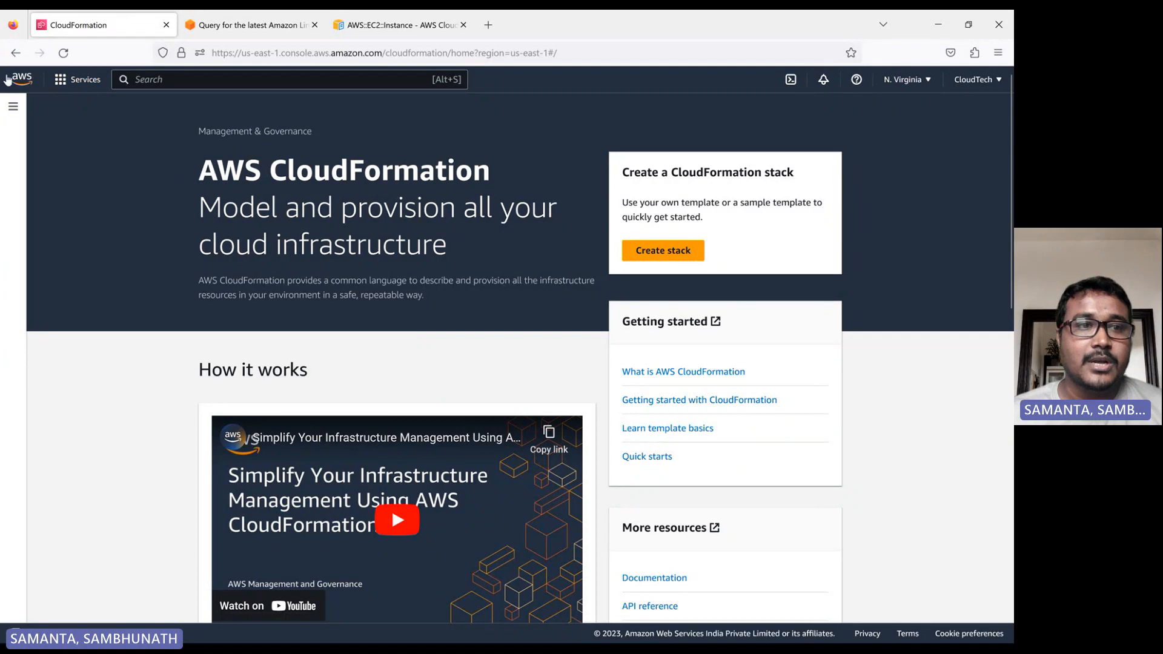
Open the CloudFormation service through the console search and start creating a new stack.
left_click(154, 75)
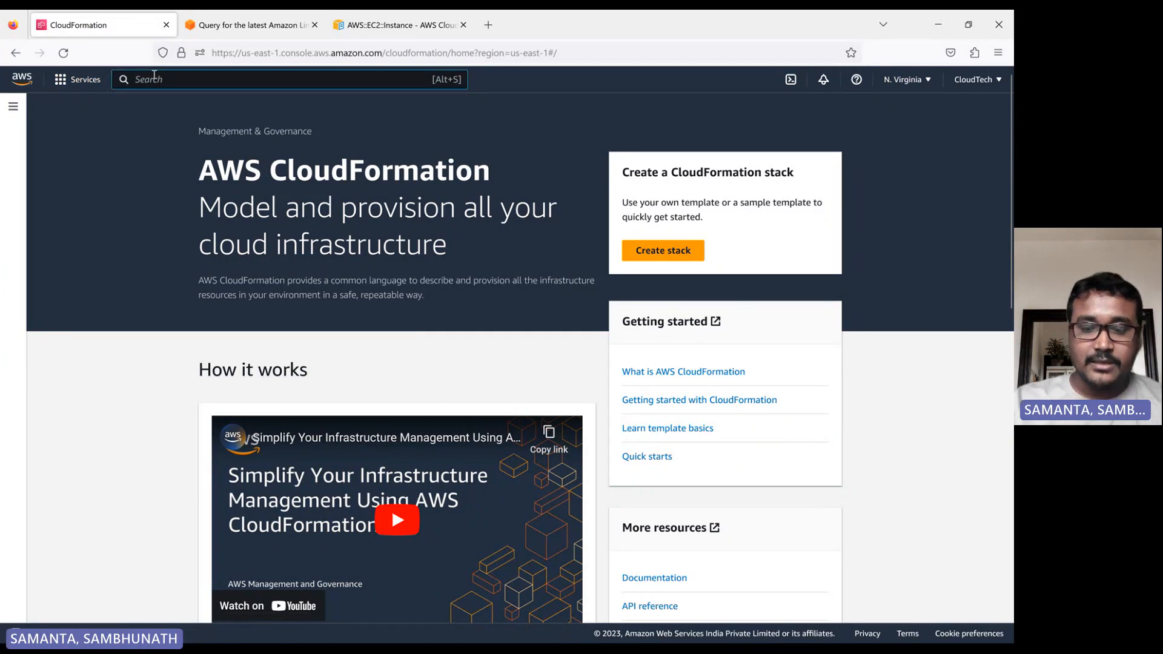
type("clou")
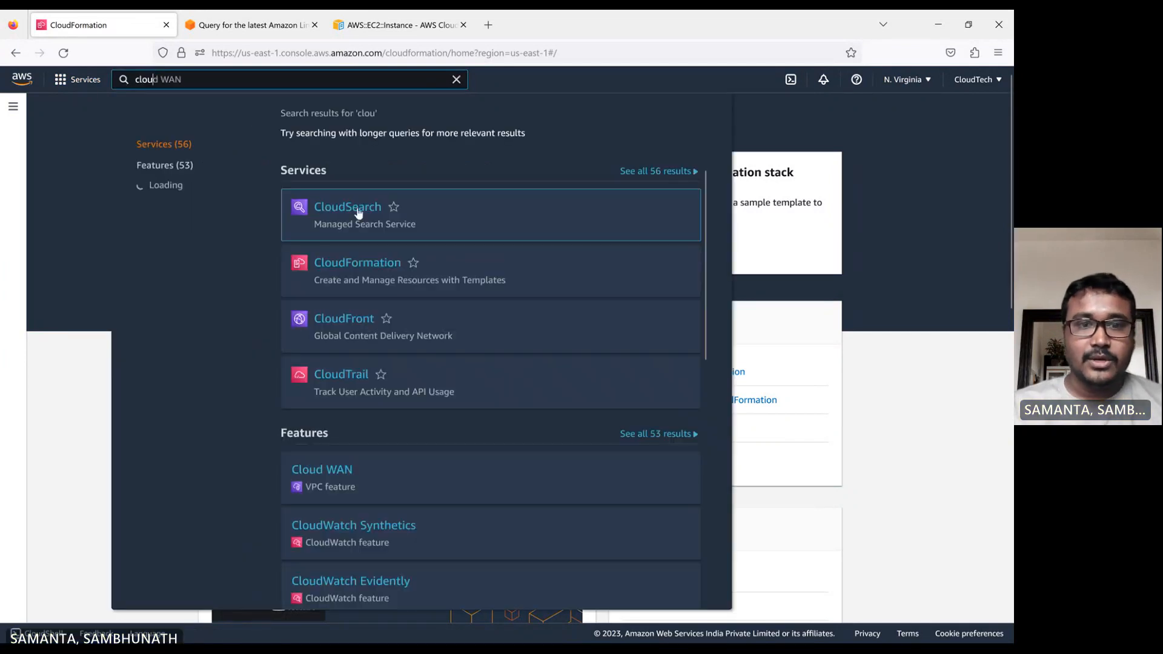
left_click(366, 265)
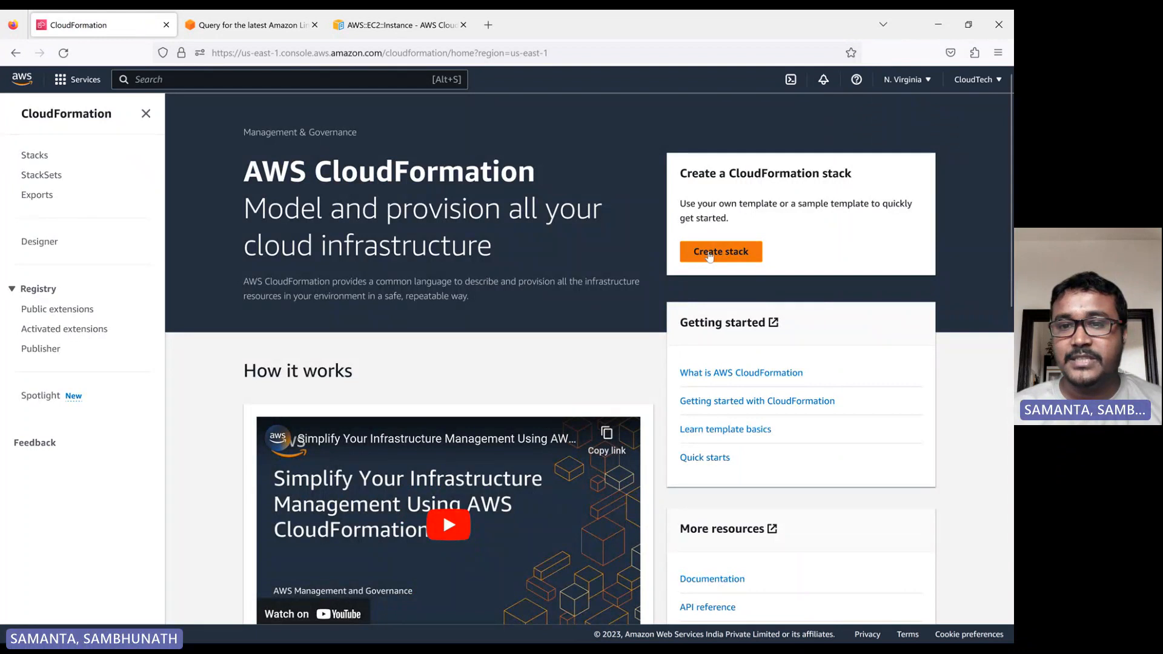
left_click(710, 255)
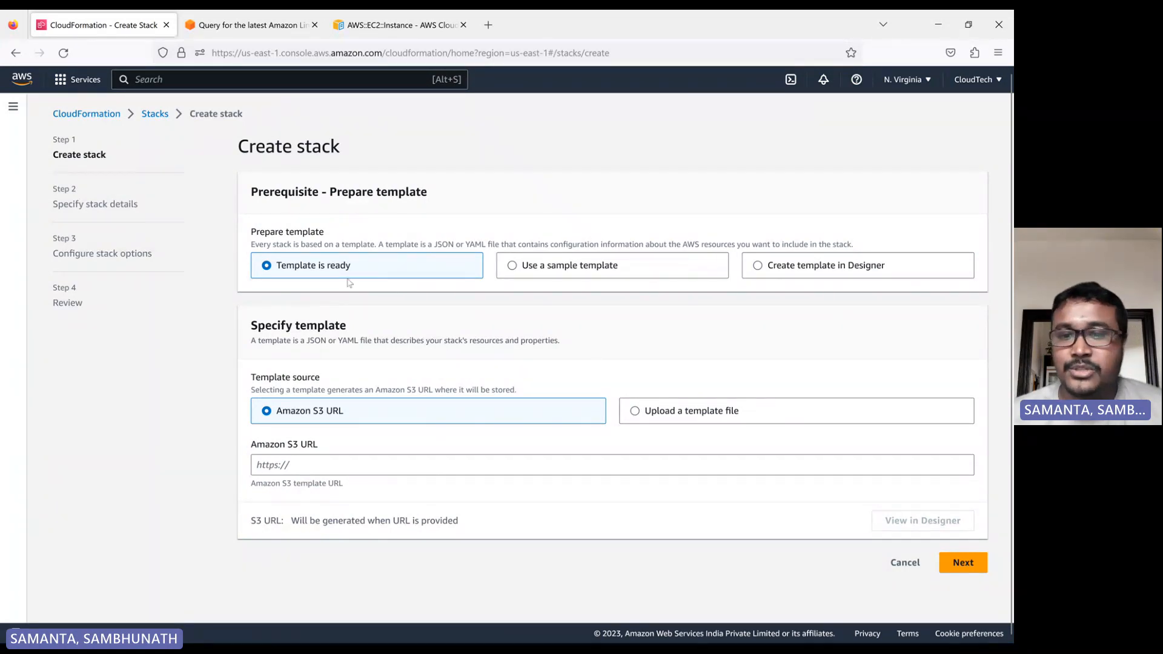
Choose to upload a template file and select s3-bucket-create.yaml as the stack template.
left_click(641, 412)
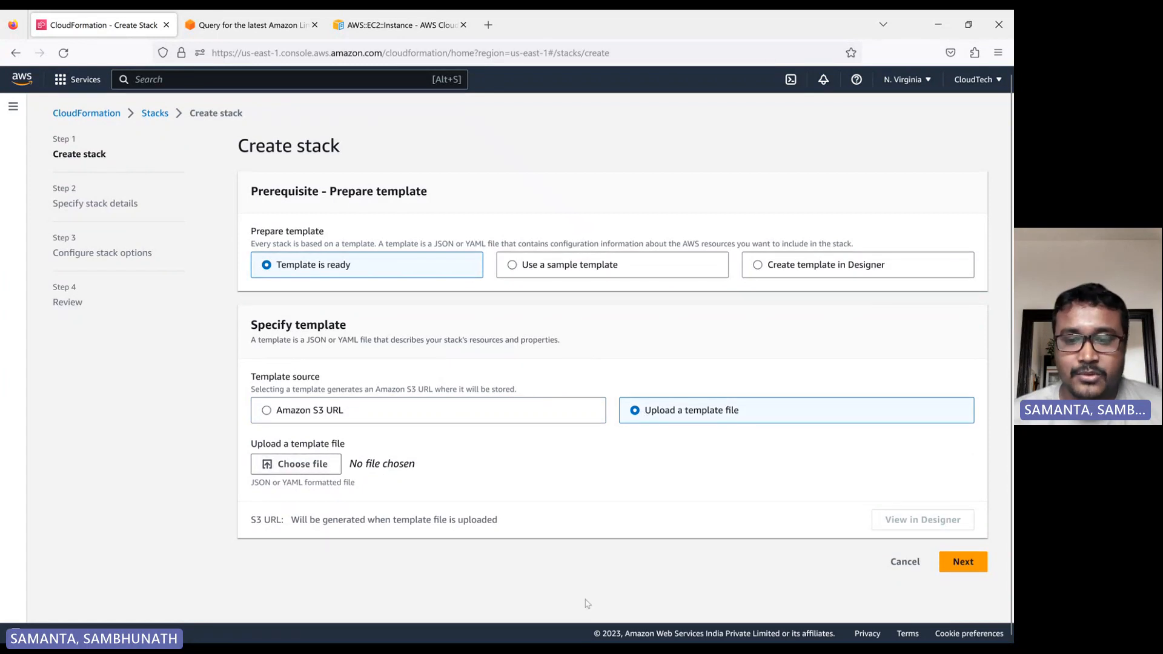
left_click(321, 467)
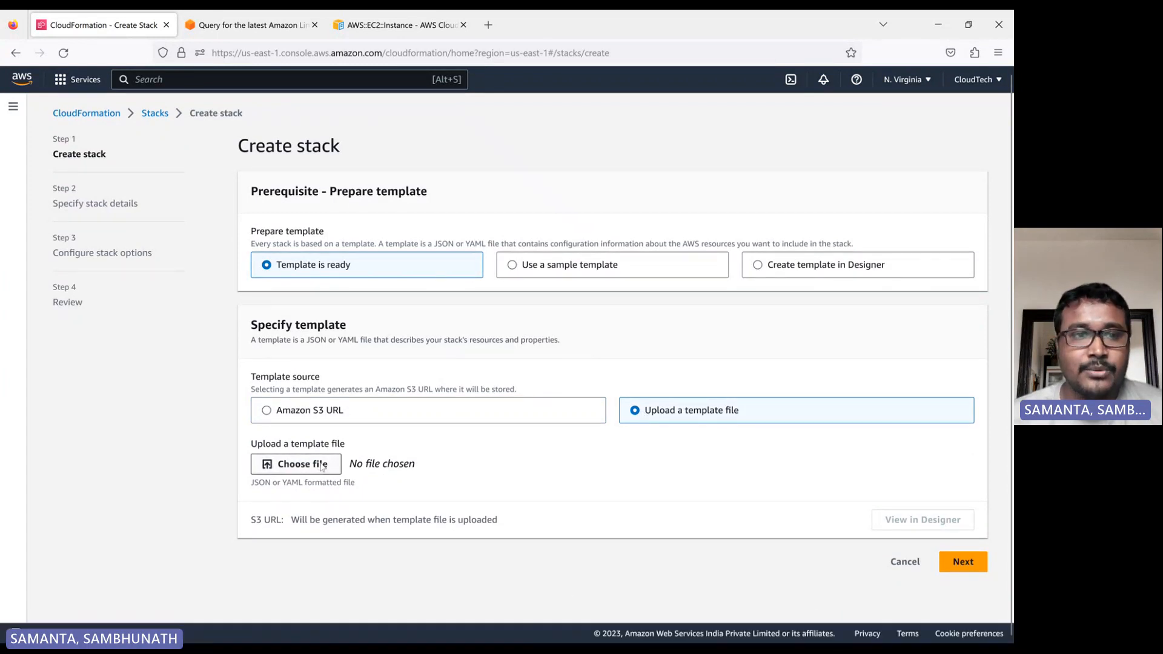
double_click(122, 277)
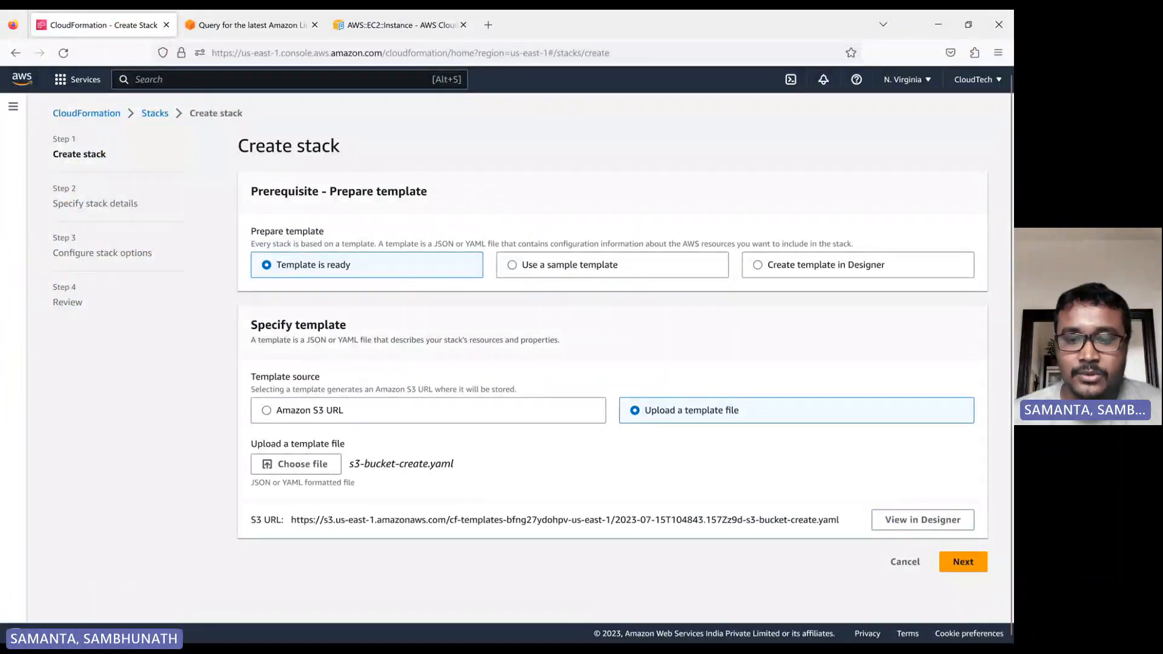
Review the s3-bucket-create.yaml and s3-bucket-create-policy-parameter.yaml templates in the code editor.
left_click(586, 630)
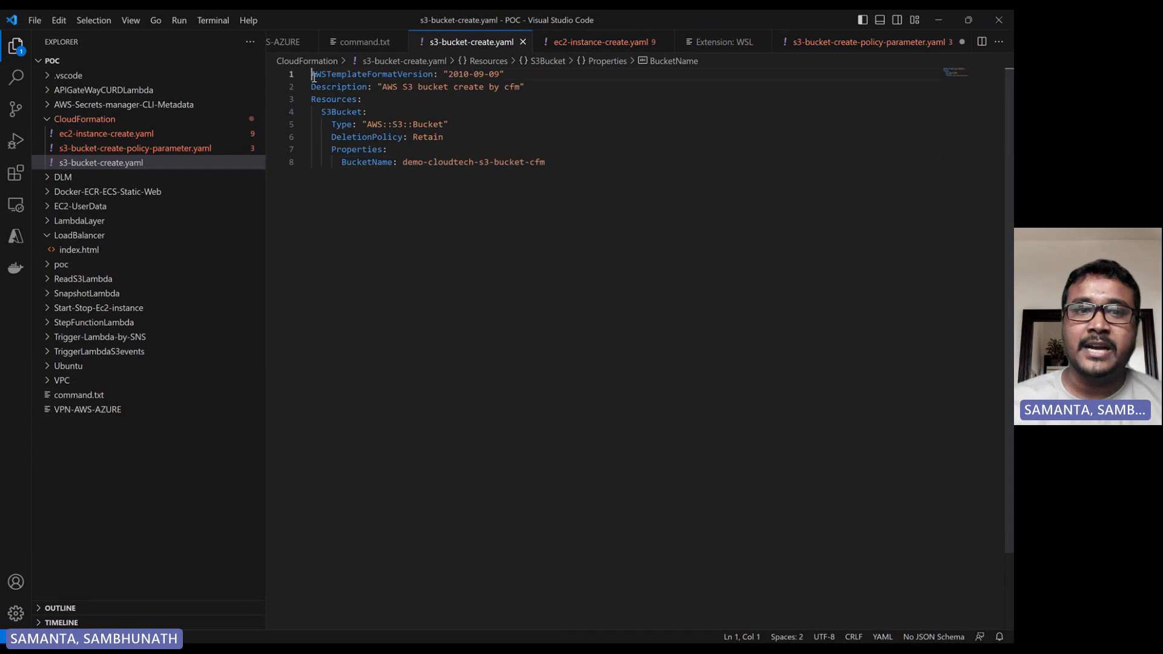
left_click_drag(315, 77, 322, 180)
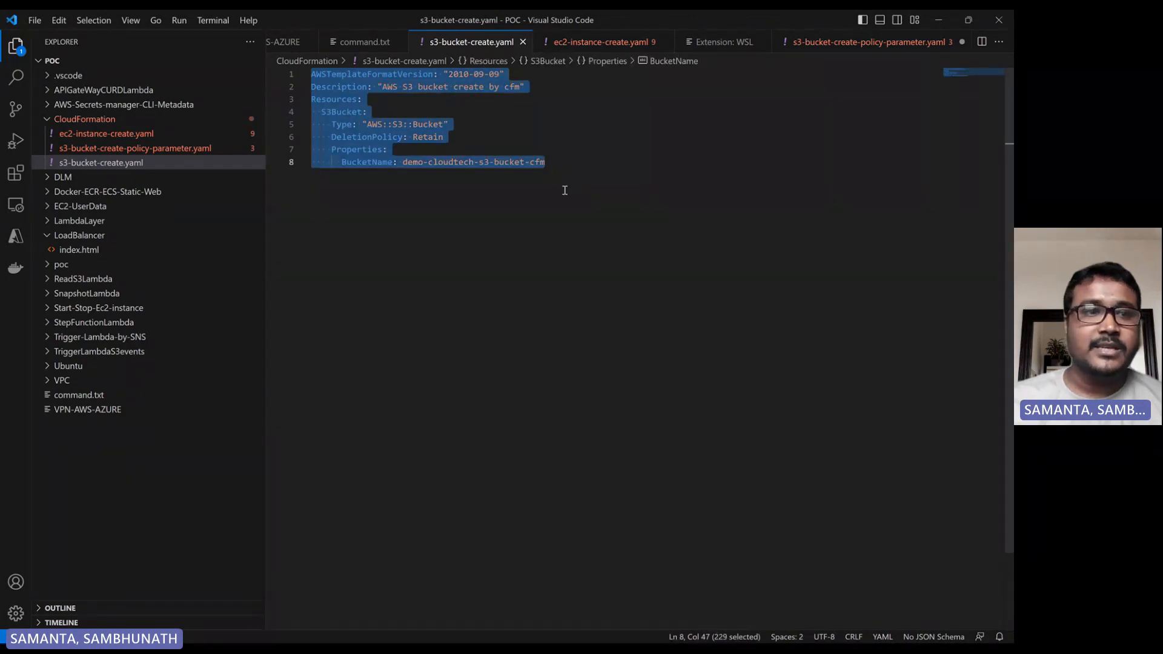
left_click(151, 160)
left_click(148, 149)
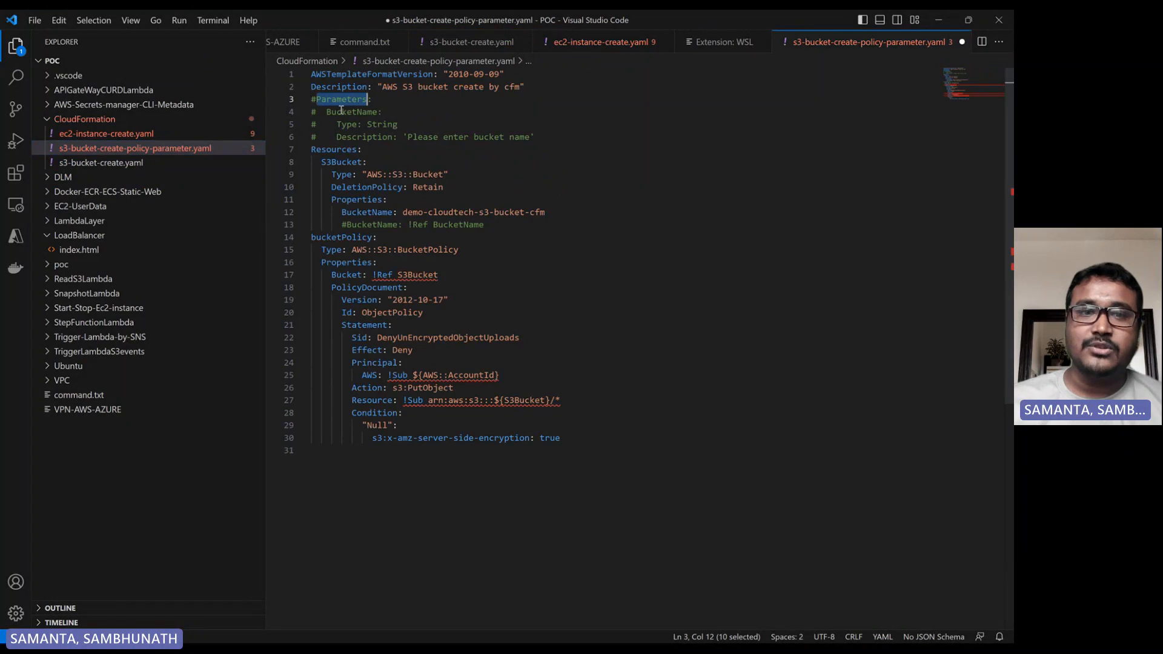
double_click(331, 237)
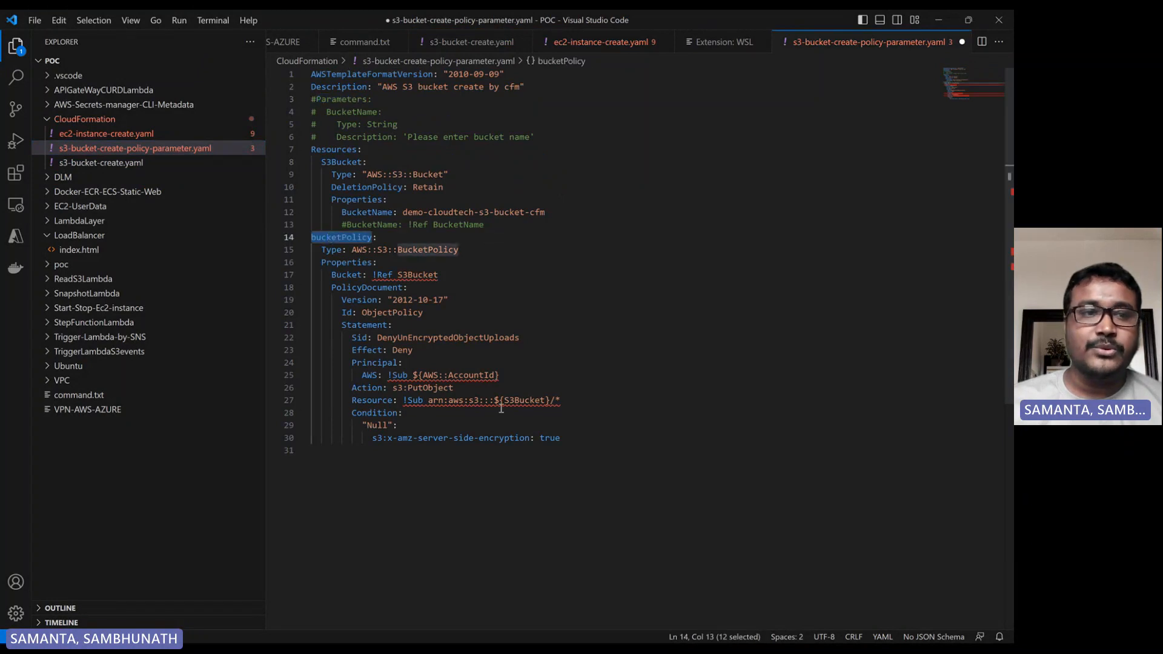
left_click(125, 161)
left_click(618, 183)
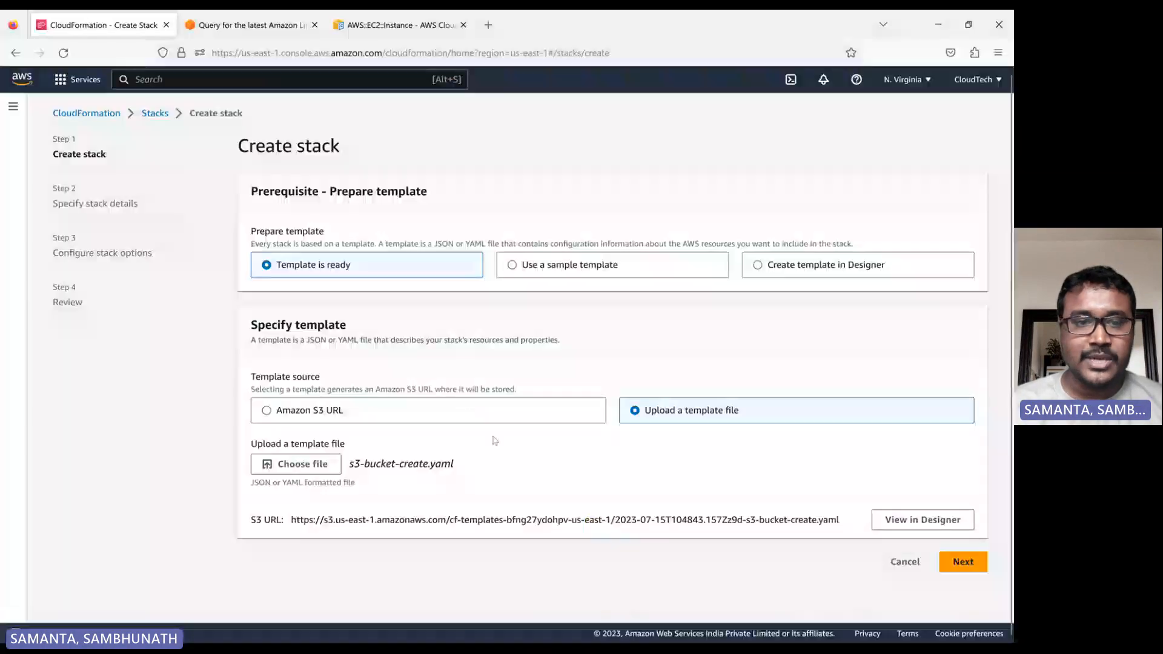
Return to the browser and continue to the stack details page.
left_click(613, 631)
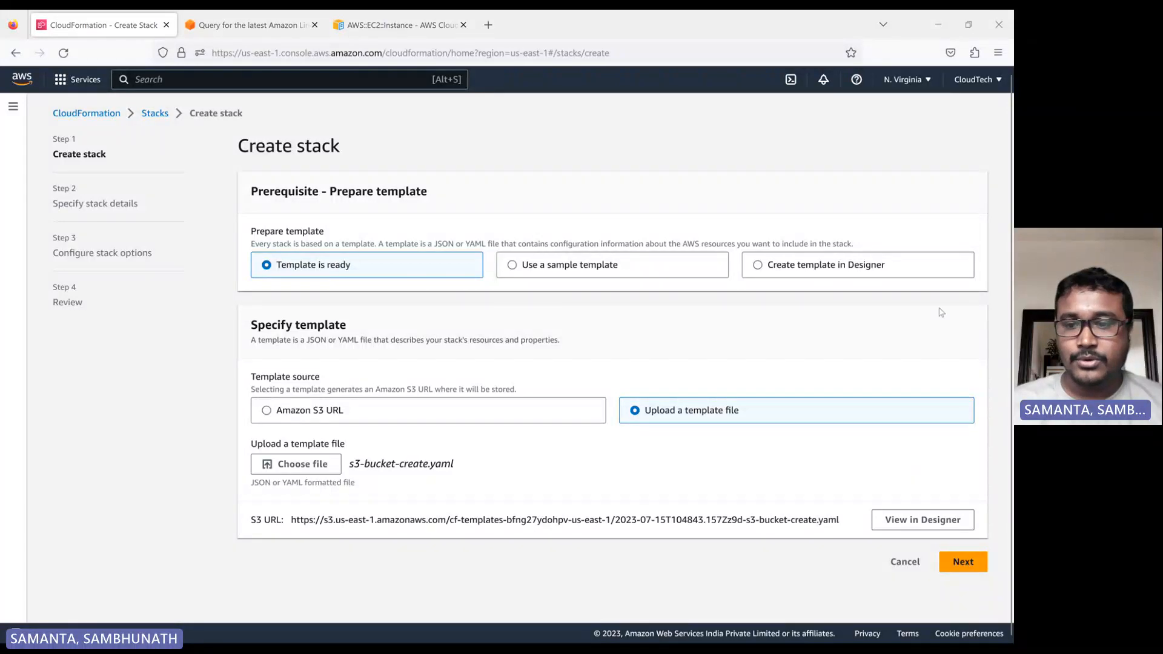
left_click(964, 563)
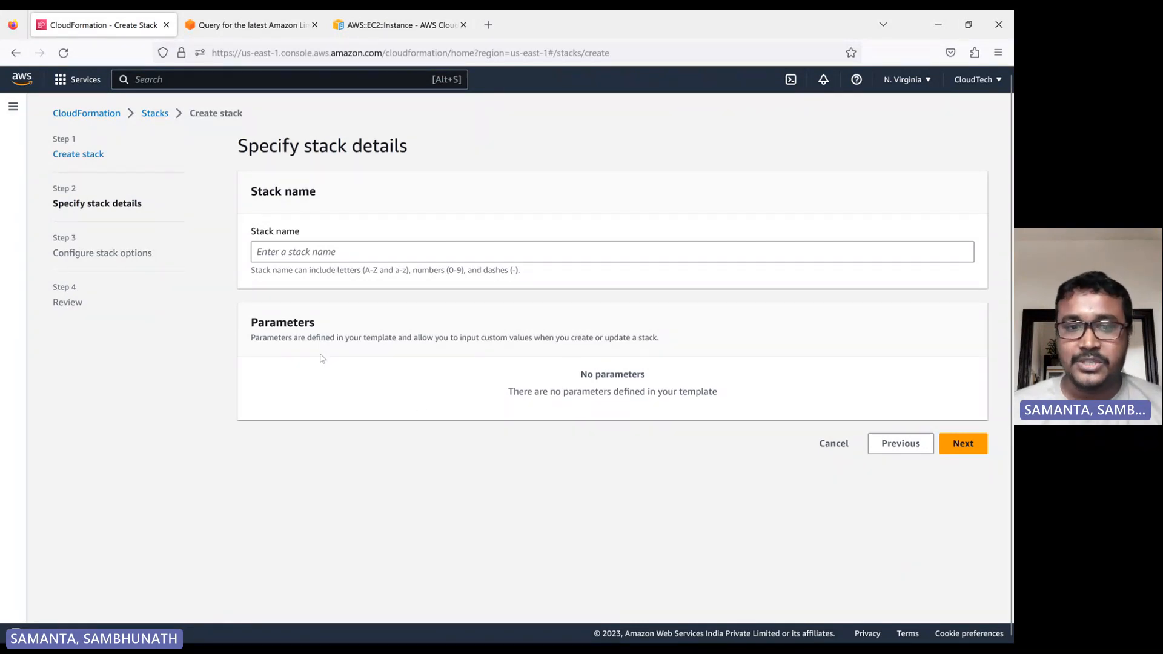
double_click(273, 327)
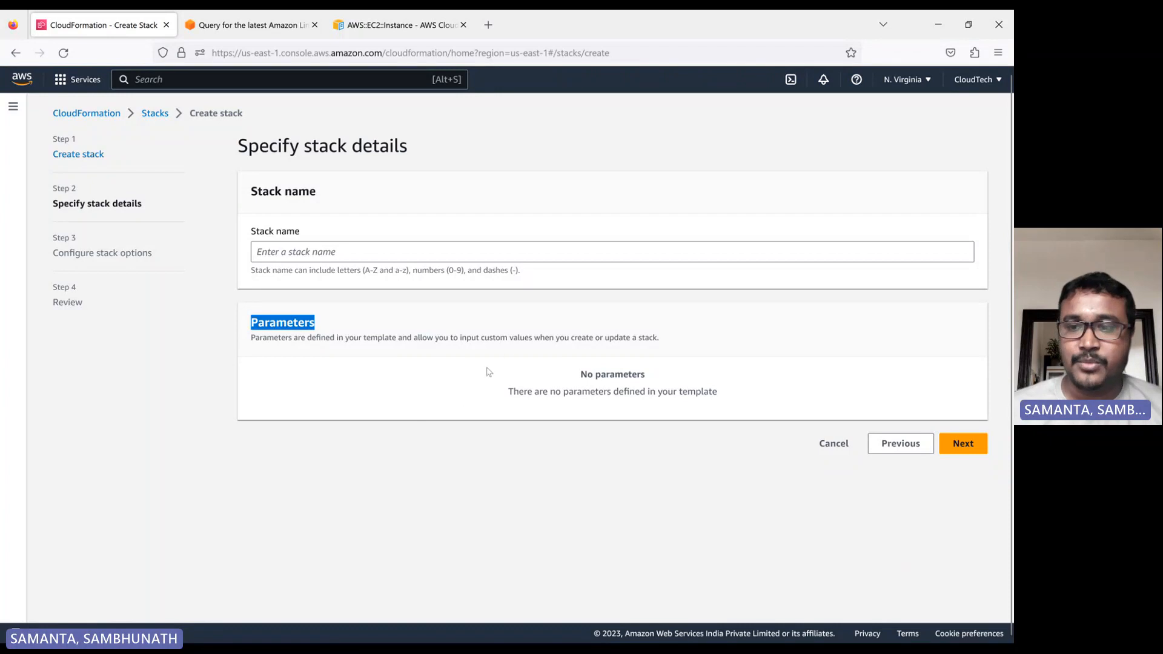
Name the stack s3-create and continue to the stack options page.
left_click(309, 249)
type("s3")
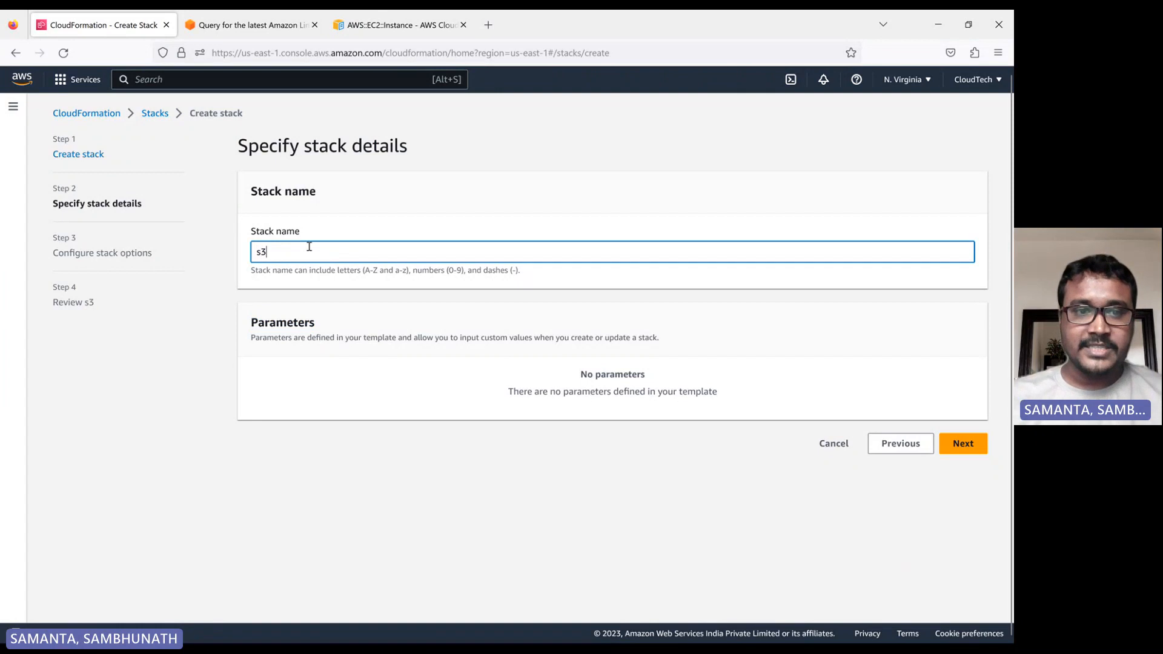
type("-cre")
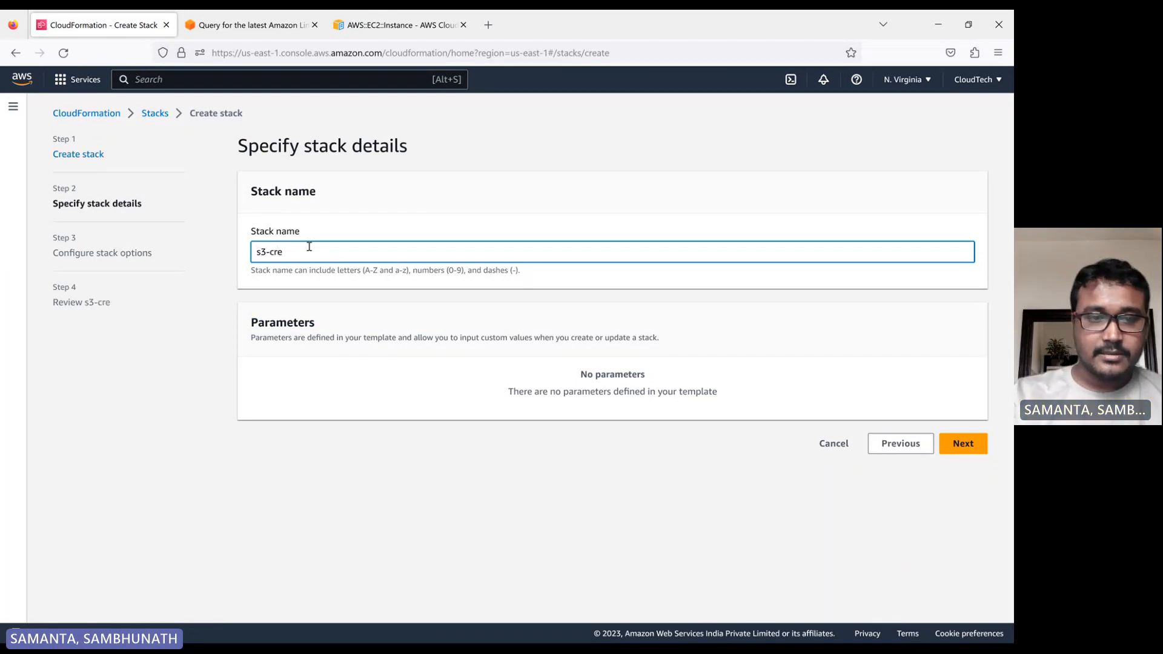
type("ate")
left_click(481, 213)
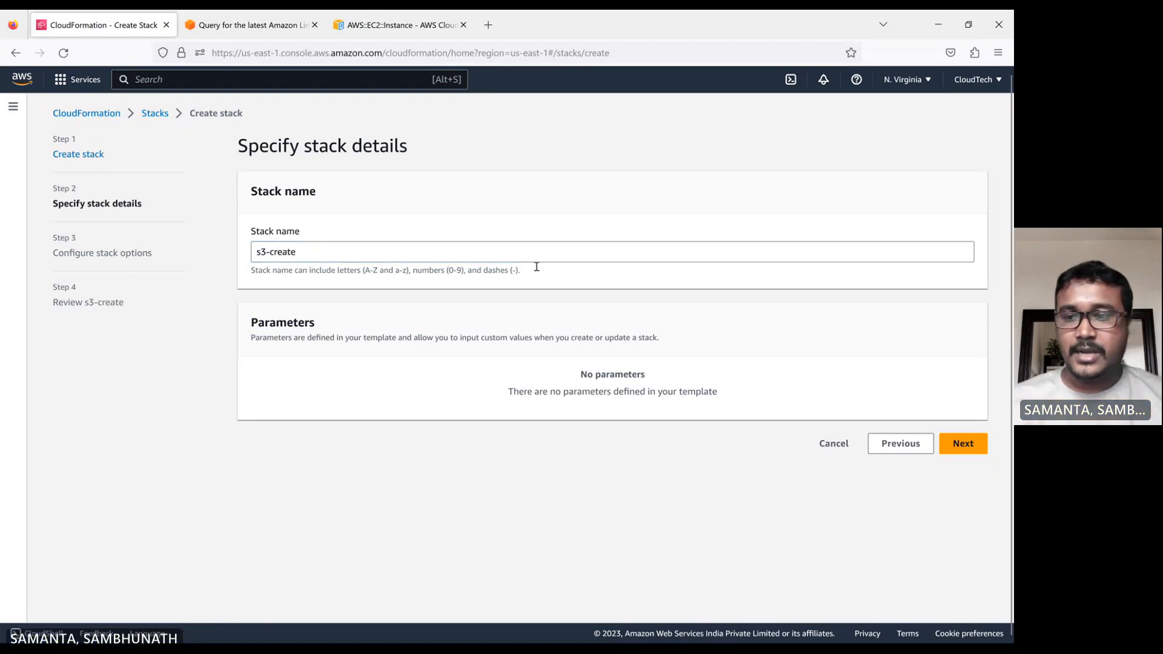
left_click(963, 444)
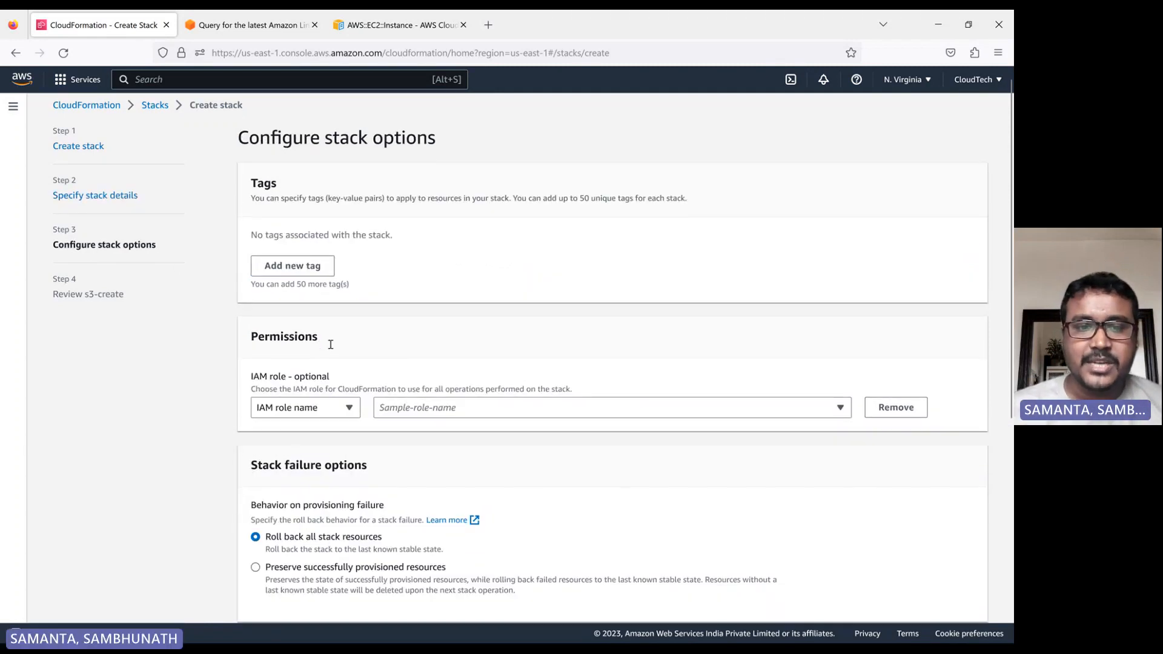
Add a stack tag with key action and value s3-bucket-create.
scroll(339, 327, "down", 3)
scroll(372, 289, "up", 3)
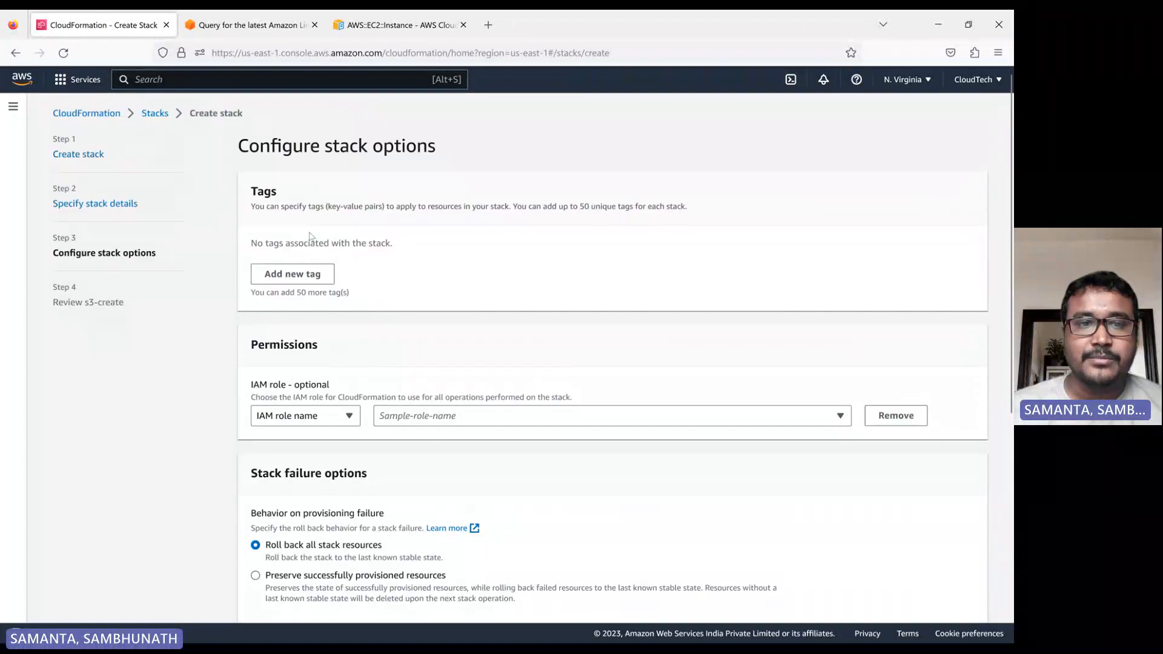
left_click(268, 280)
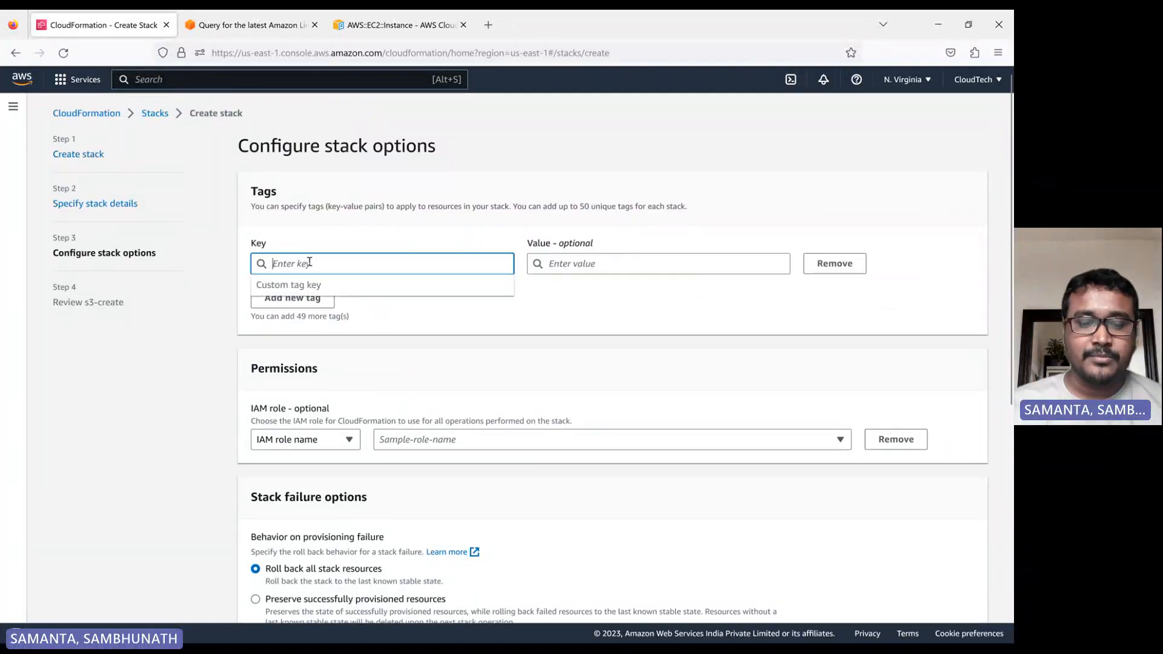
type("s")
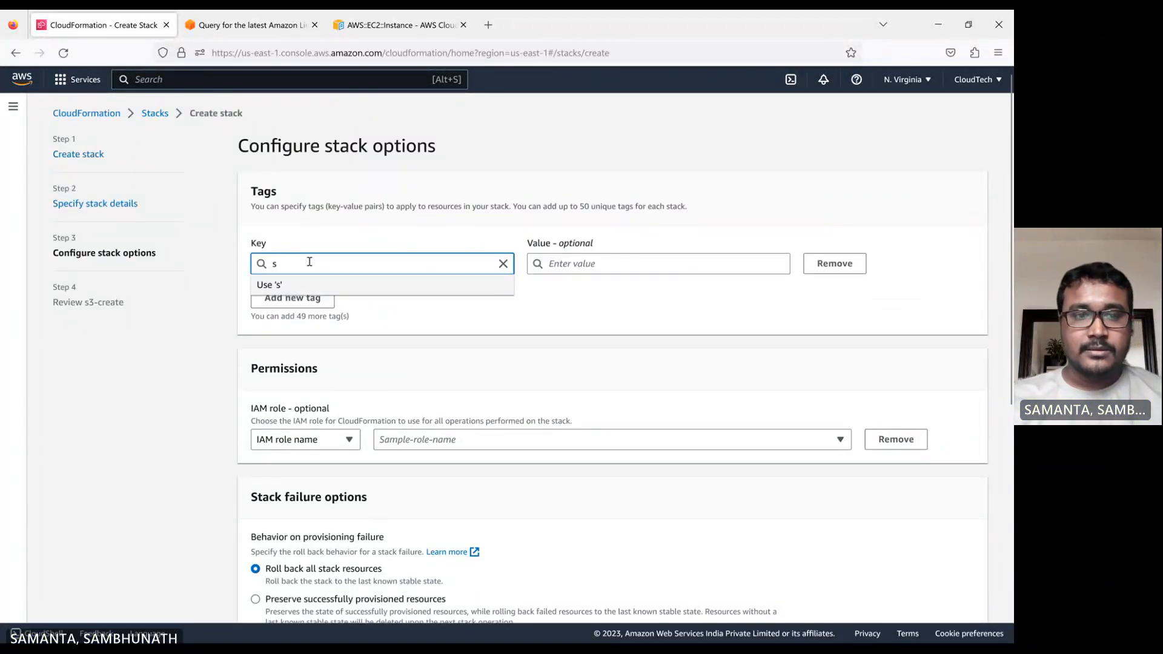
key("BackSpace")
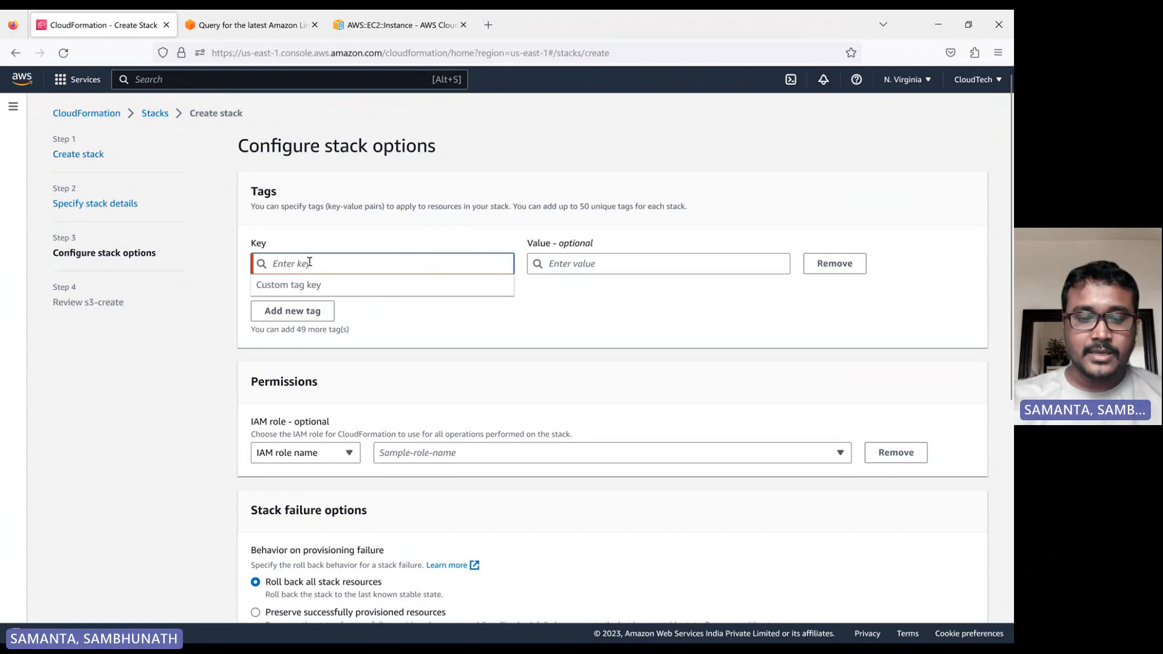
type("action")
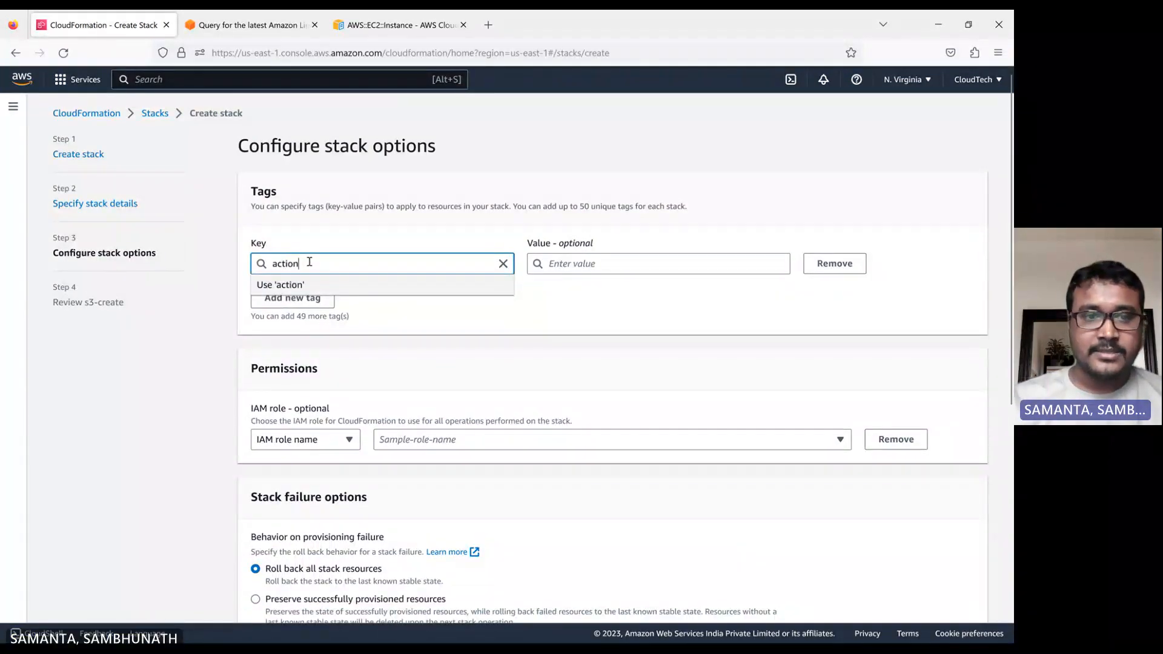
left_click(566, 264)
type("s")
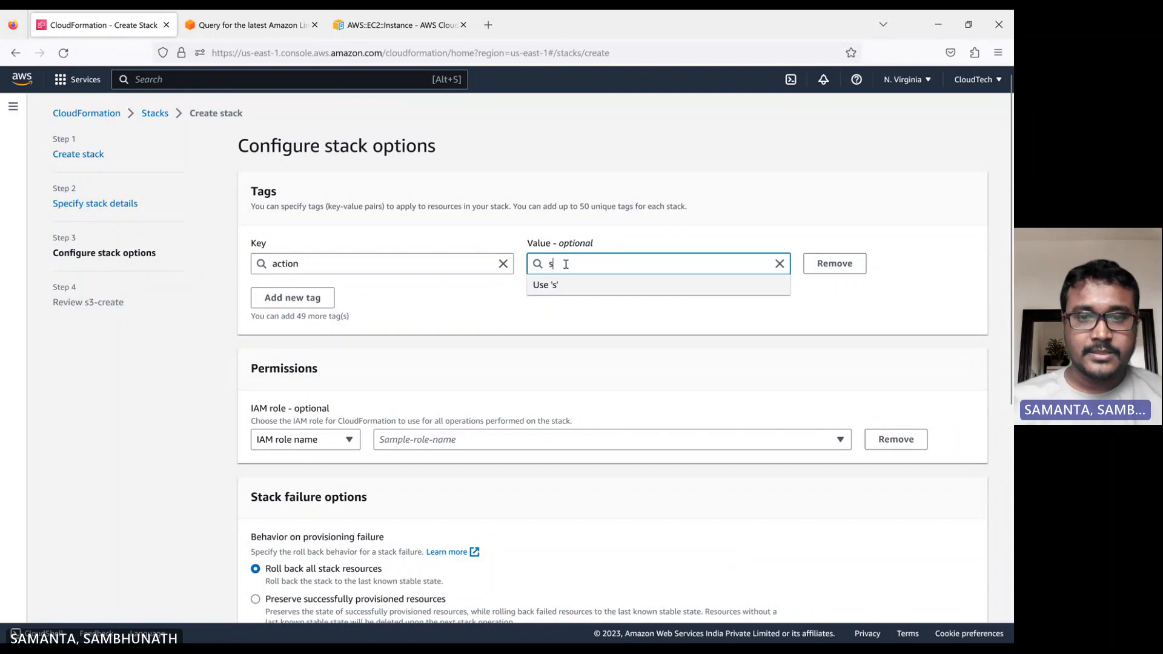
type("3-buc")
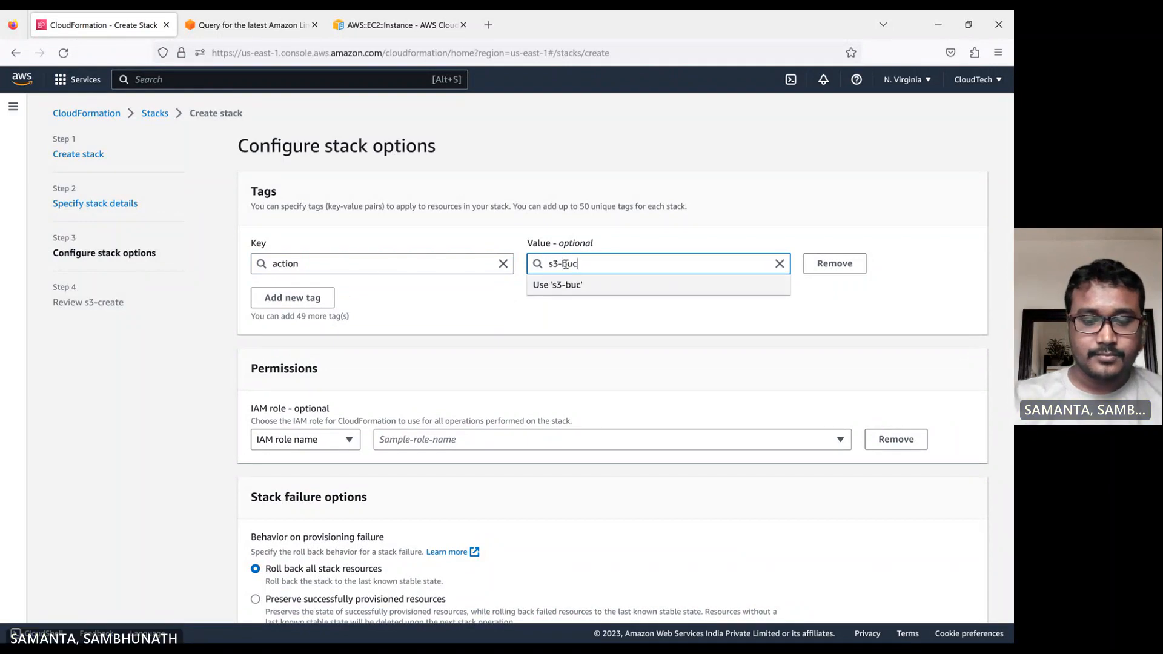
type("ket-c")
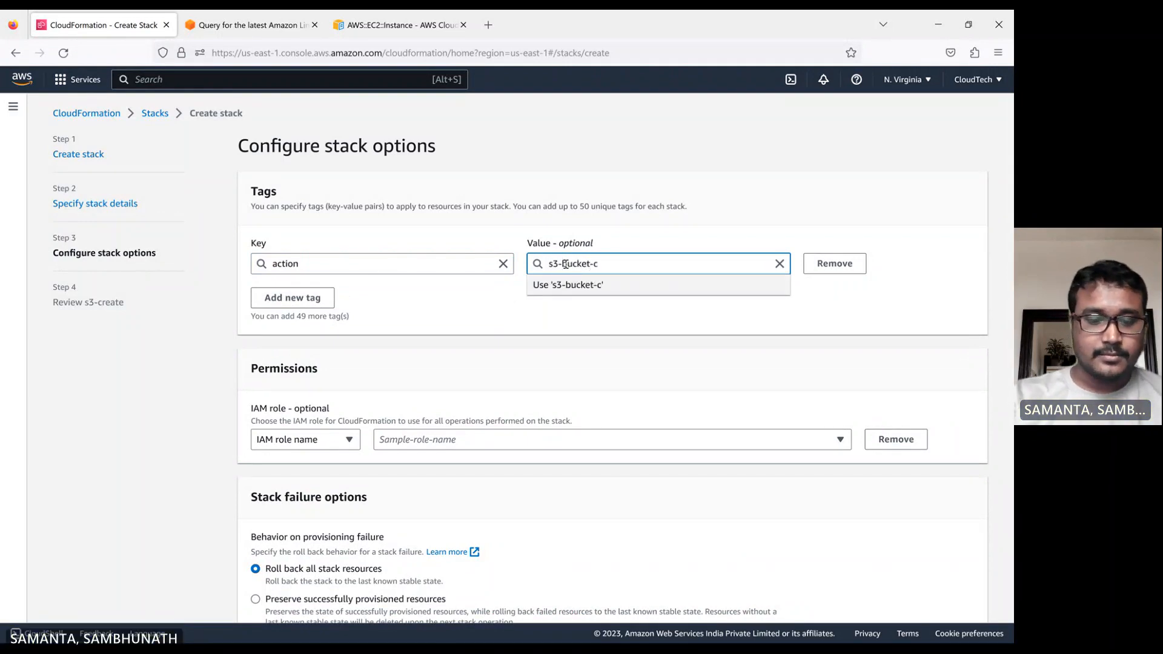
type("reate")
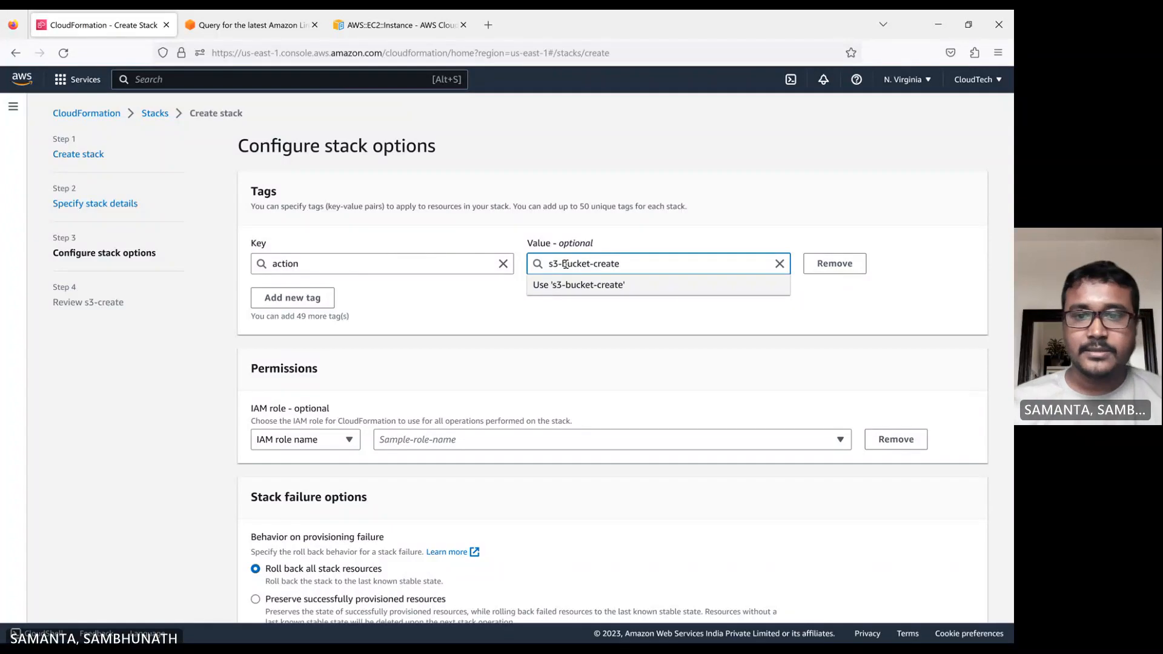
left_click(576, 285)
Add a second stack tag with key owner and value dev.
left_click(327, 298)
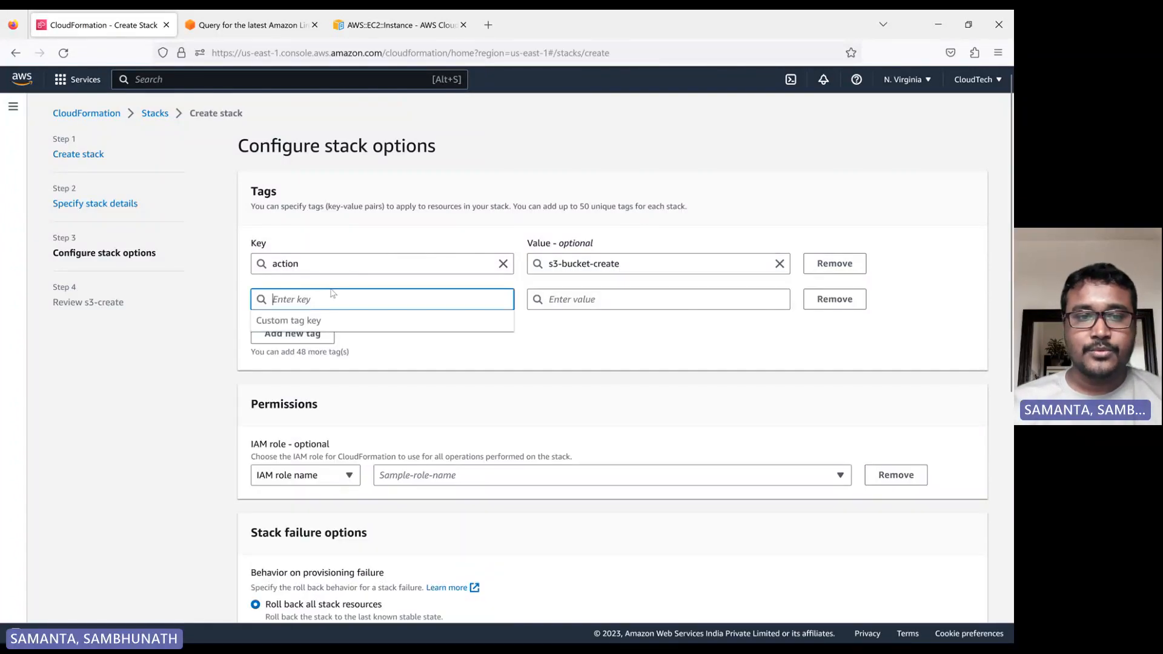
left_click(311, 298)
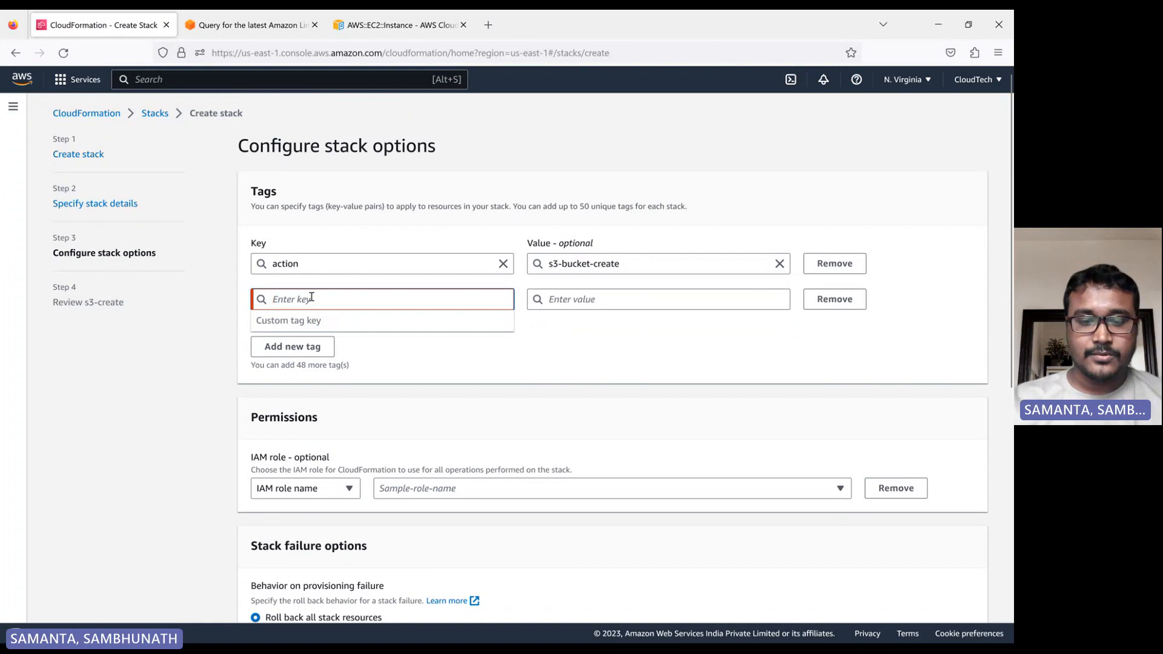
type("owner")
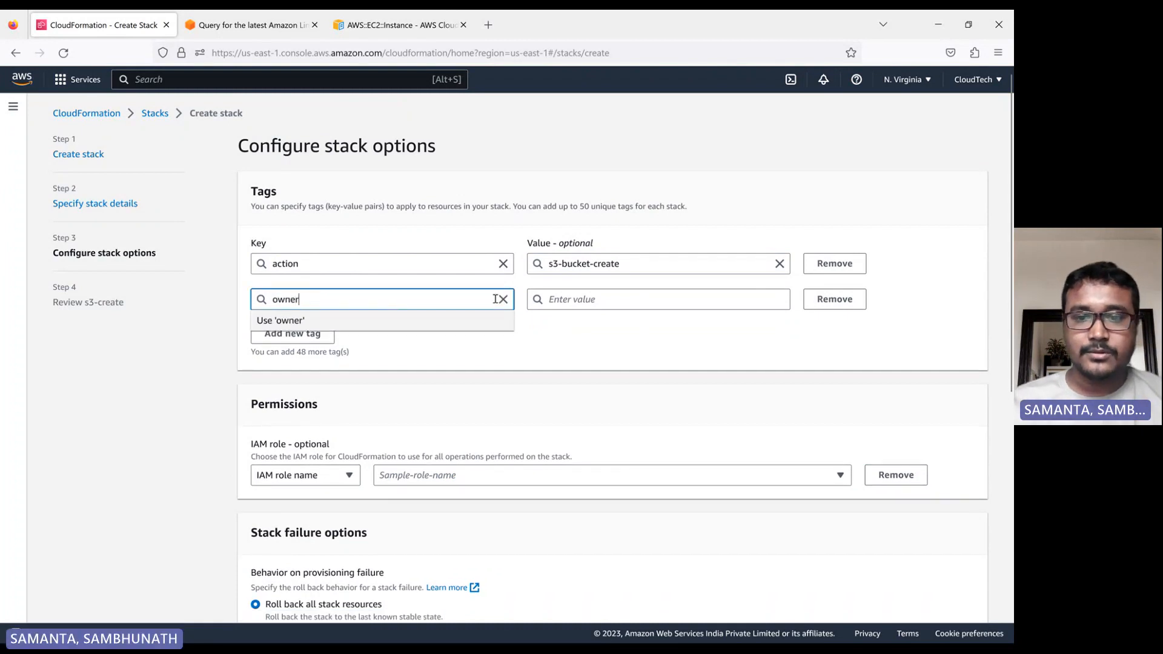
left_click(548, 298)
type("deb")
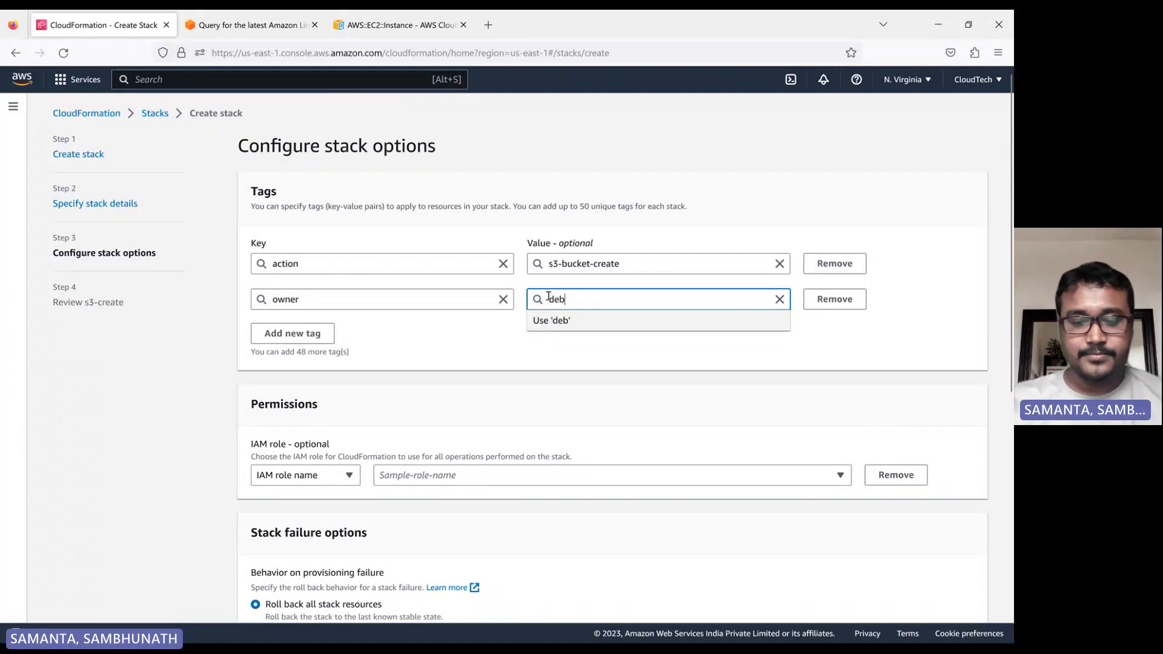
key("BackSpace")
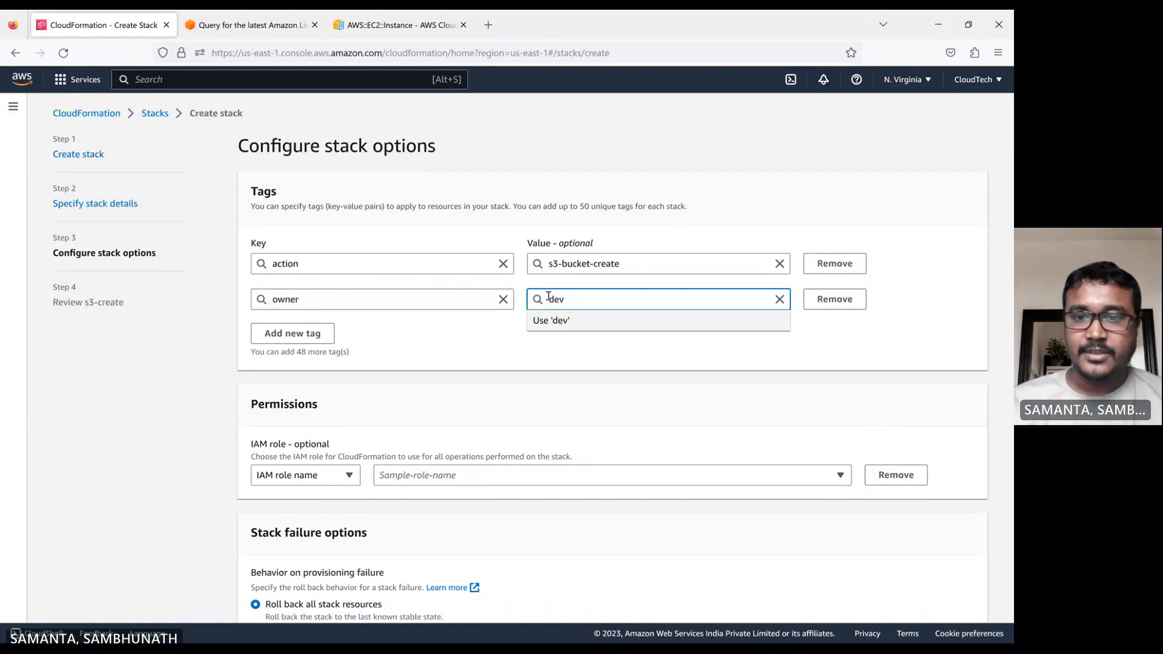
type("v")
left_click(677, 193)
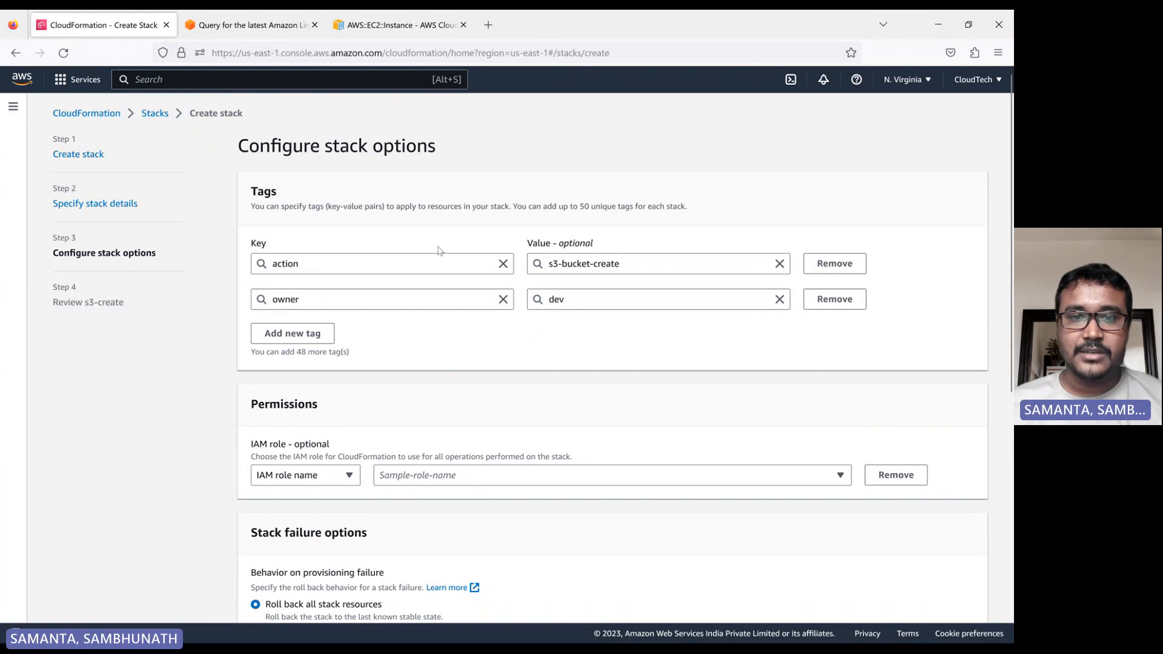
scroll(373, 300, "down", 2)
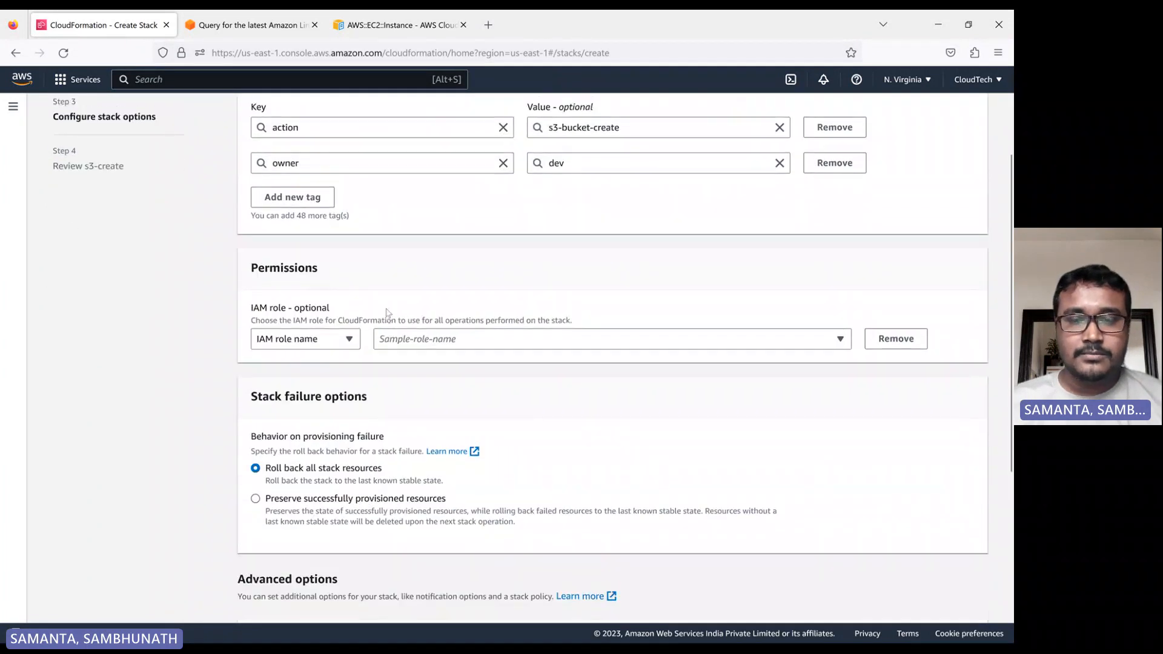
Keep the default rollback of all stack resources on provisioning failure and continue to the review page.
scroll(600, 281, "up", 2)
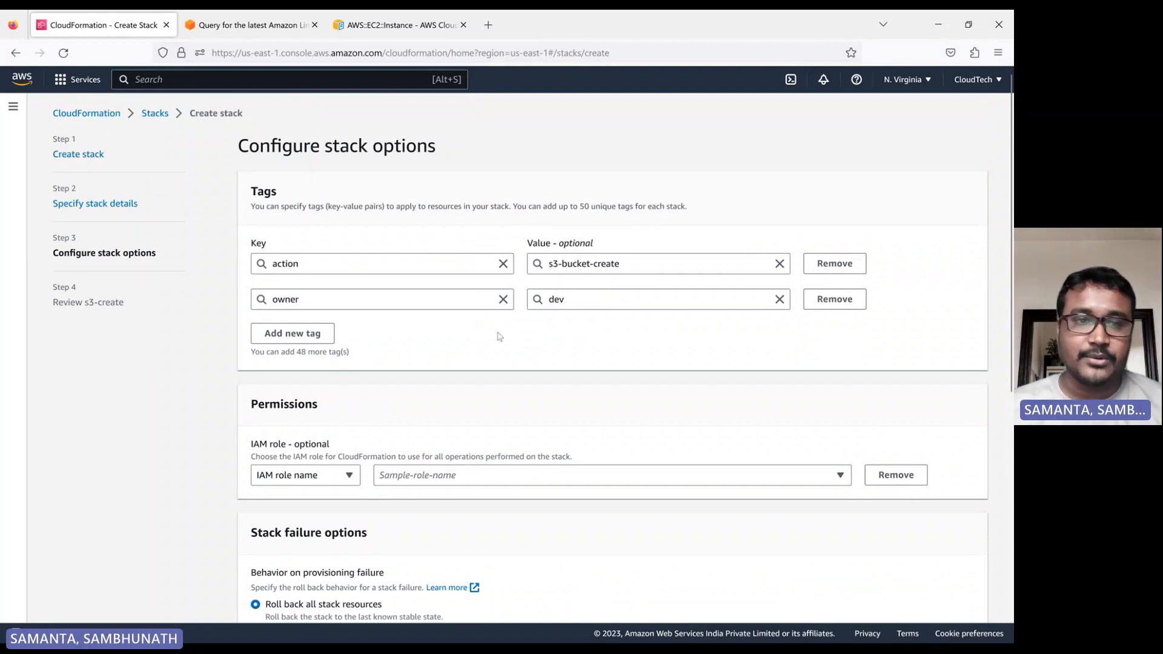
scroll(479, 319, "down", 3)
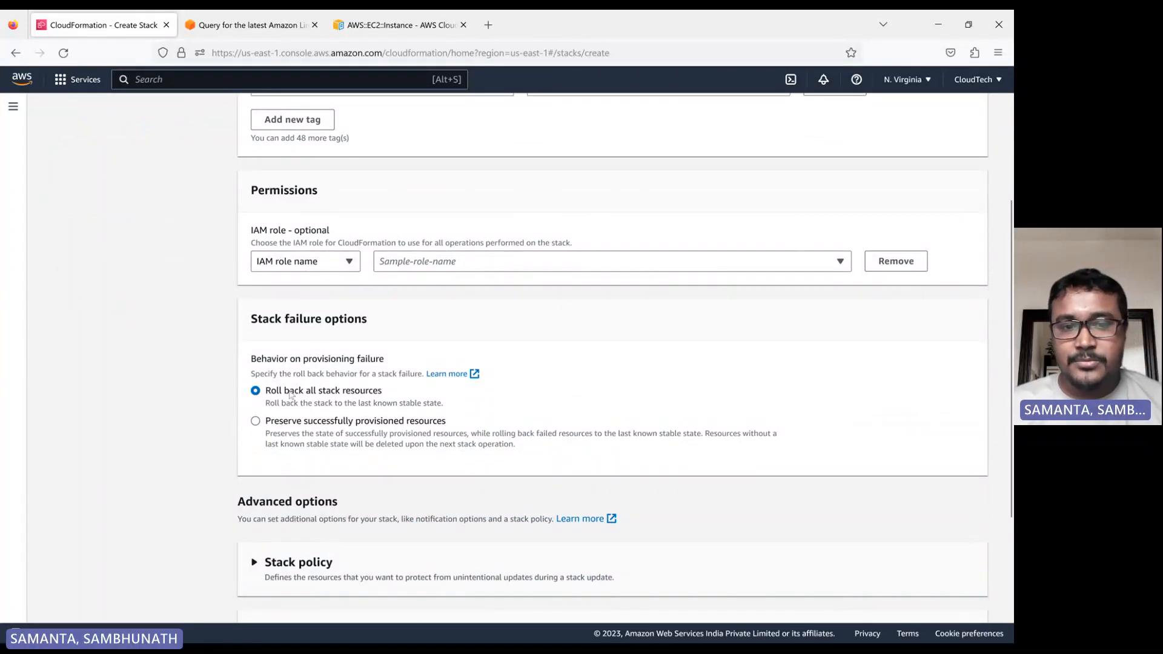
left_click_drag(377, 325, 254, 321)
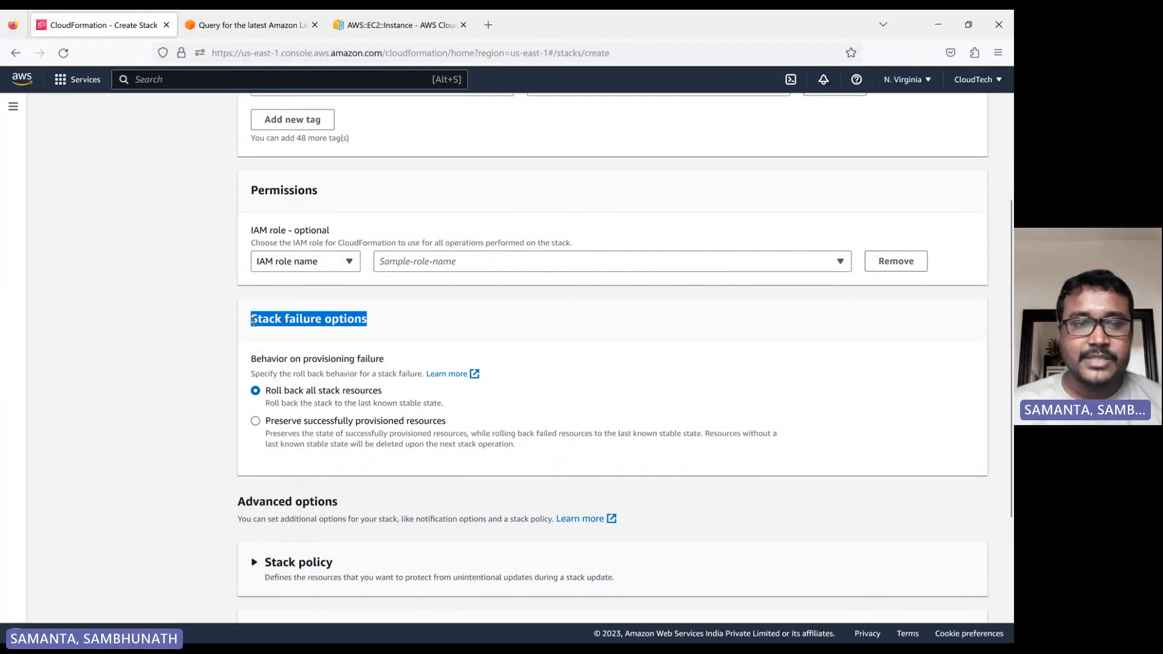
left_click(245, 329)
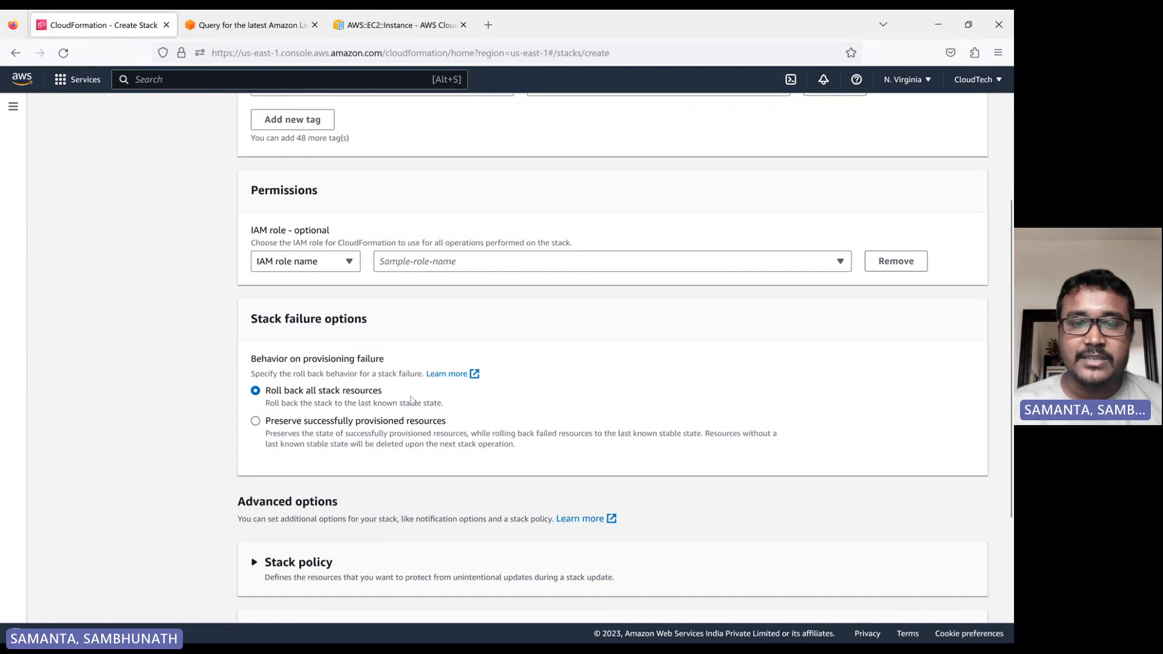
left_click_drag(382, 391, 270, 394)
left_click(270, 395)
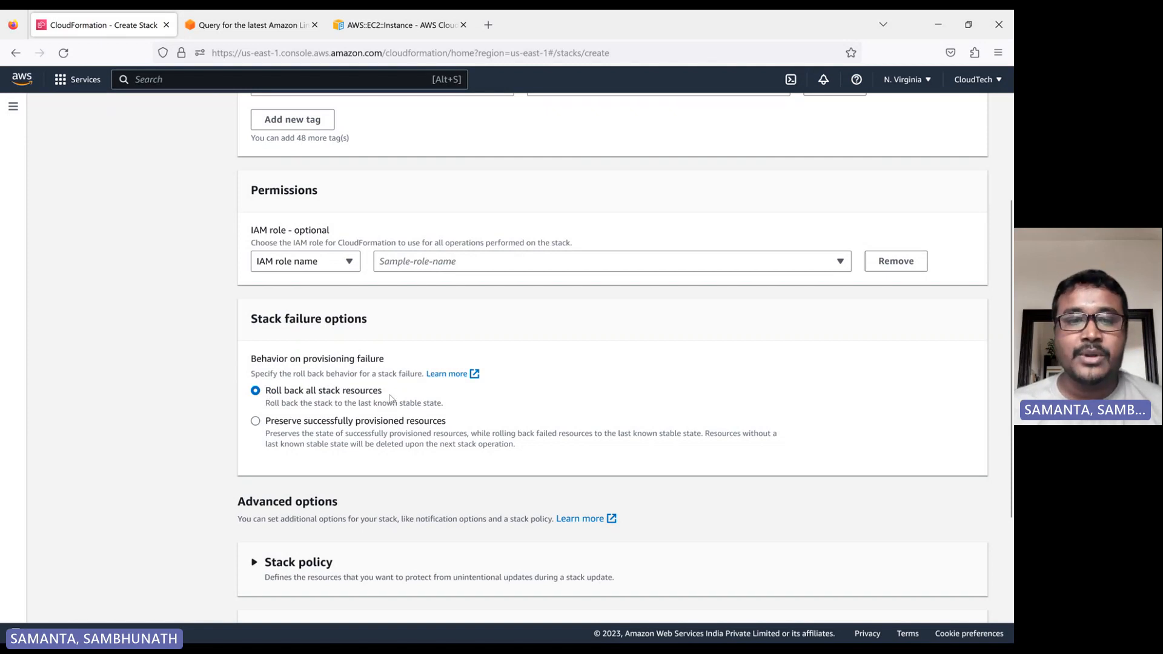
triple_click(358, 397)
left_click(267, 388)
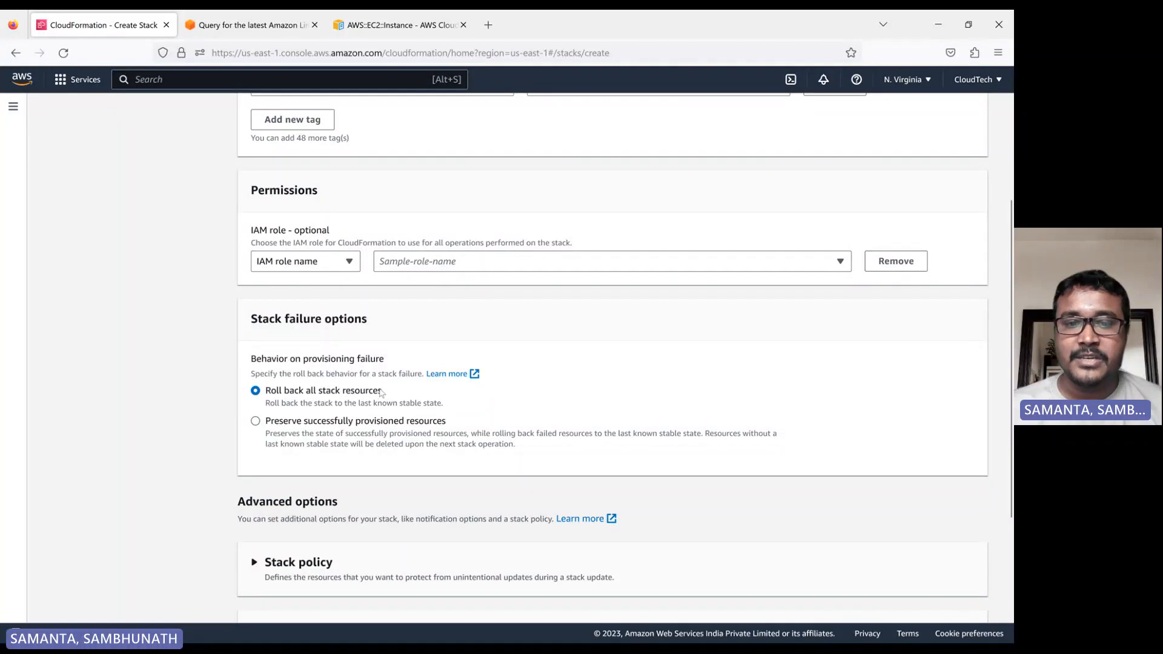
left_click_drag(392, 396, 274, 392)
left_click(274, 393)
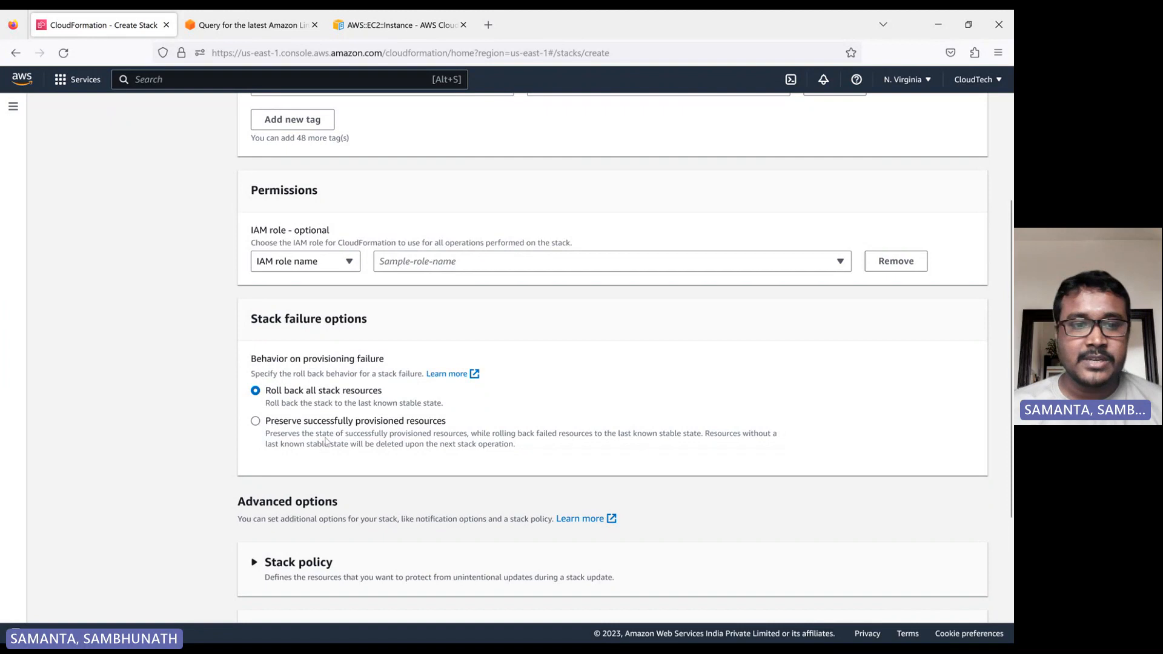
left_click_drag(267, 395, 395, 399)
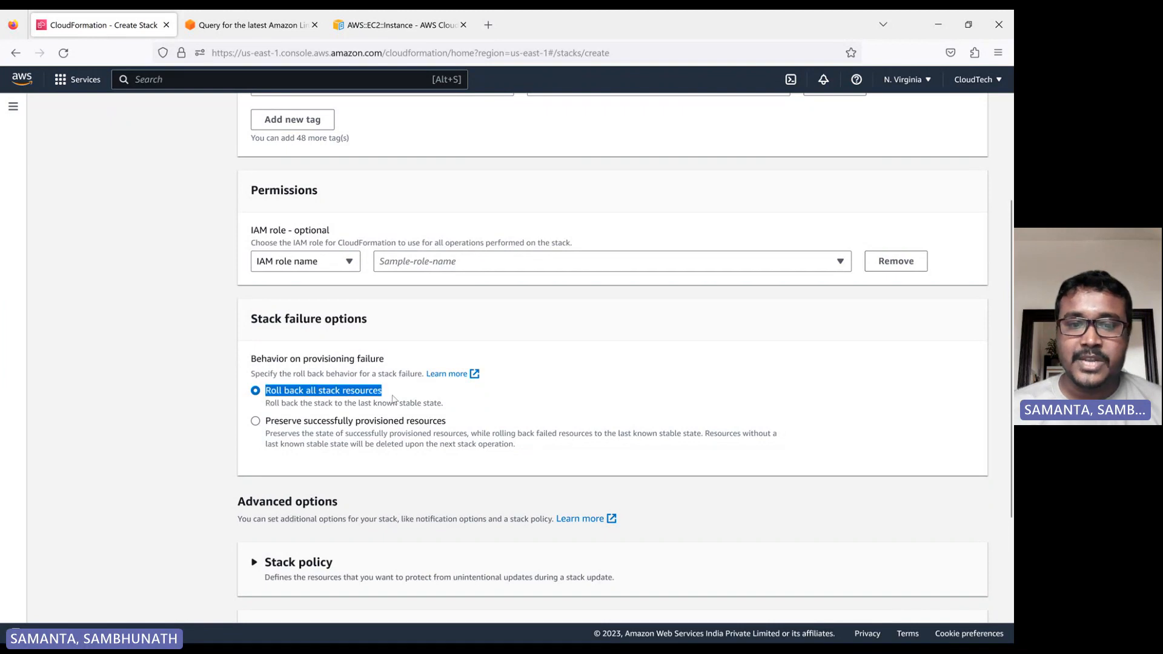
left_click(634, 424)
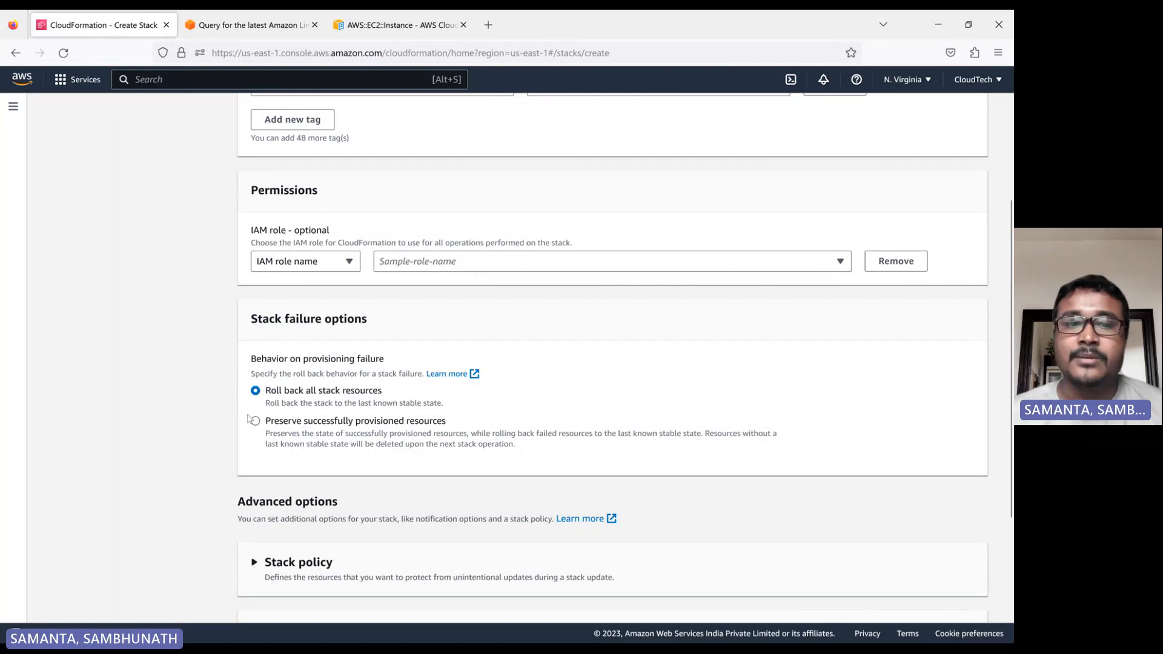
scroll(494, 401, "down", 3)
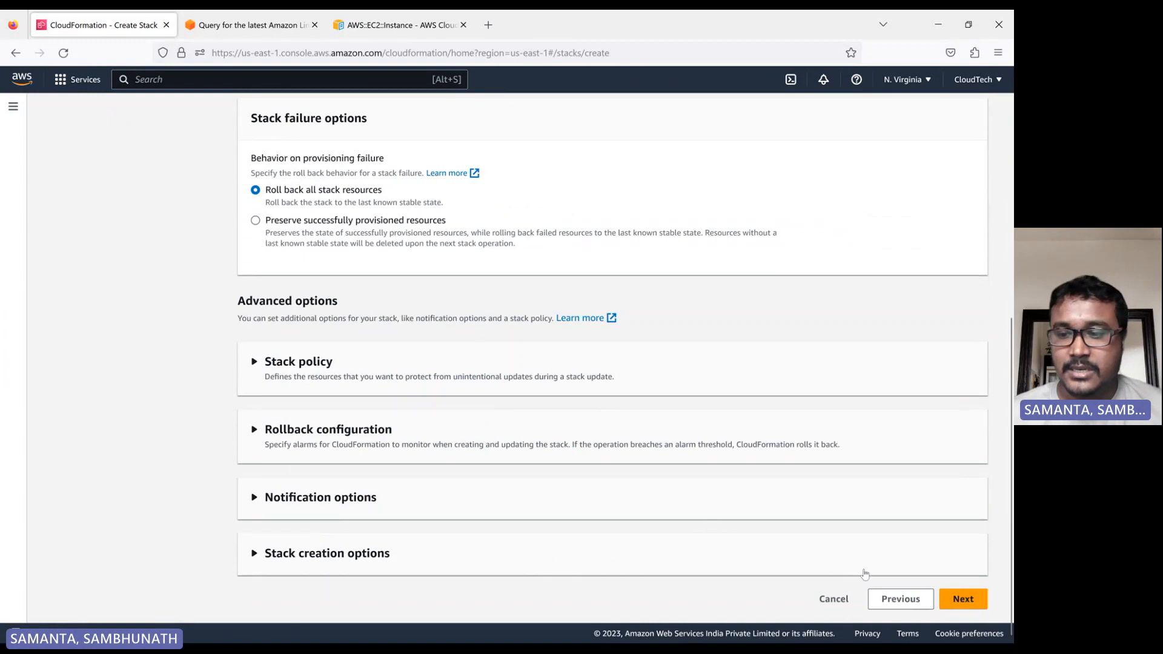
left_click(973, 602)
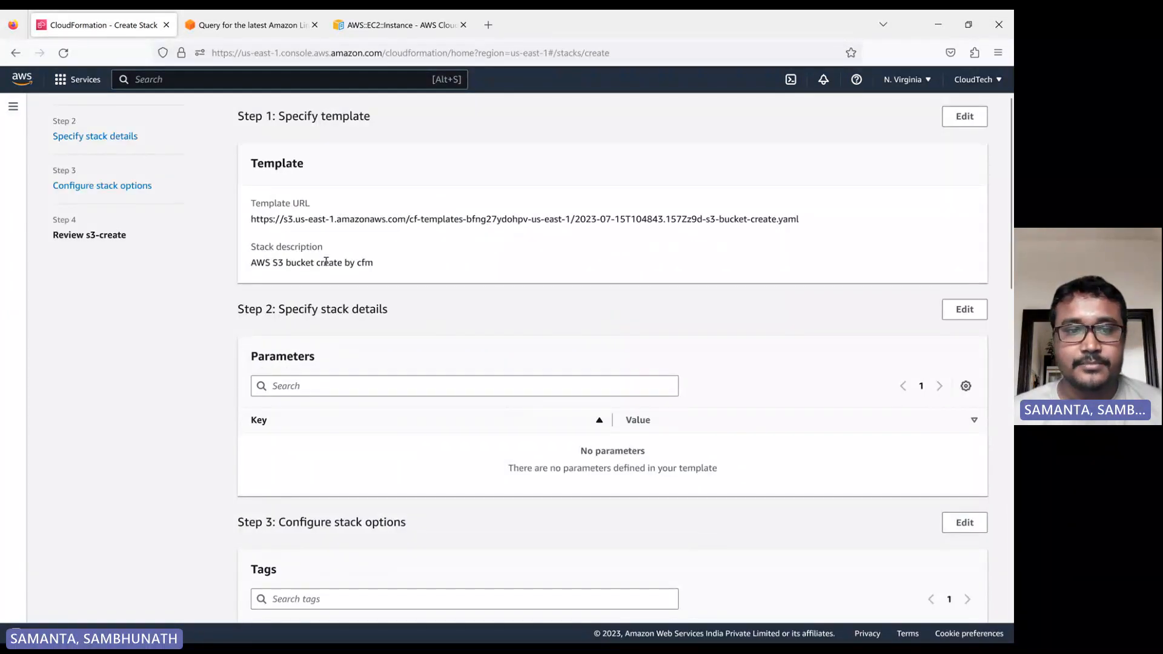
Scroll through the review page to check the template, tags and stack options.
scroll(410, 403, "down", 3)
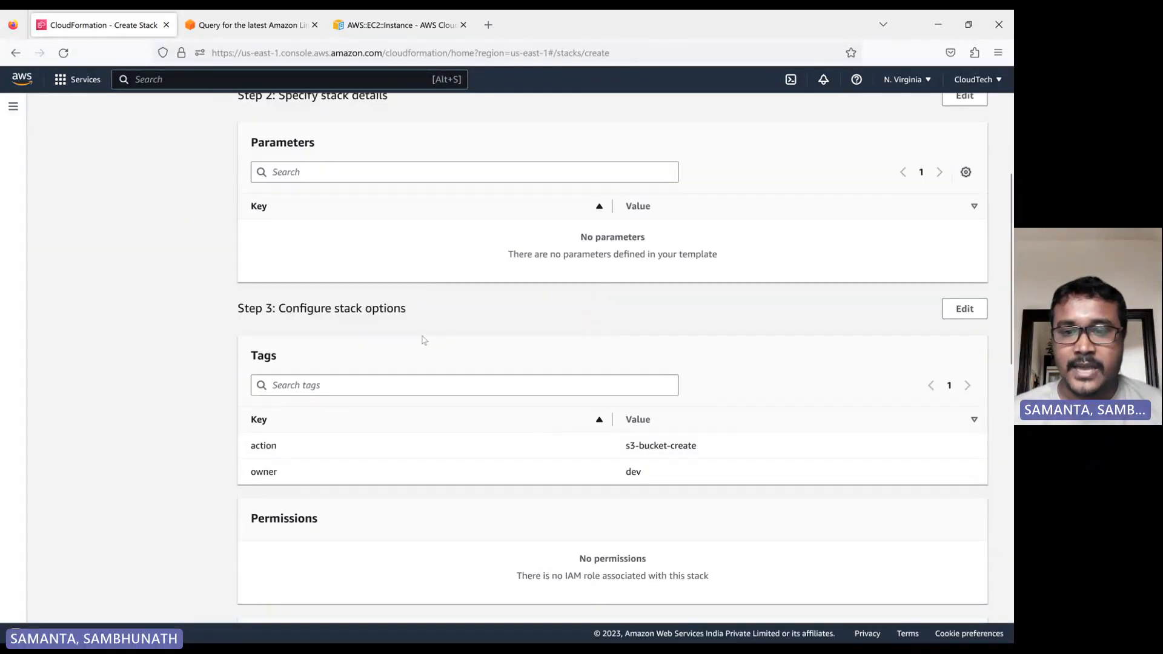
scroll(423, 340, "down", 1)
scroll(680, 441, "down", 3)
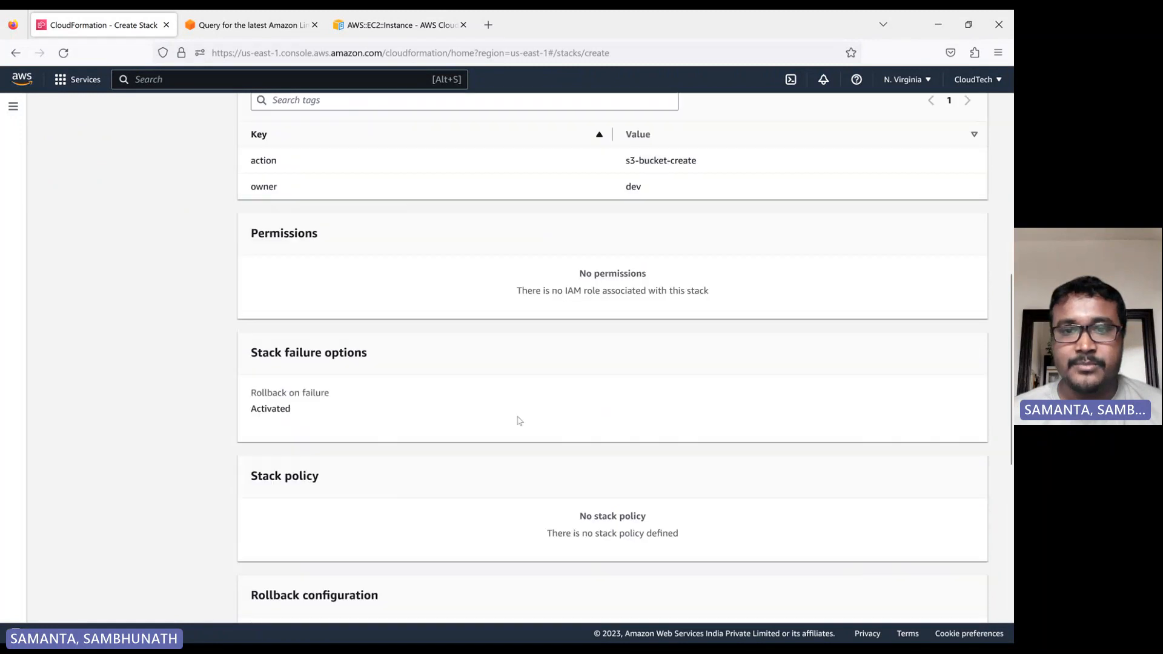
scroll(503, 269, "up", 3)
scroll(527, 393, "down", 9)
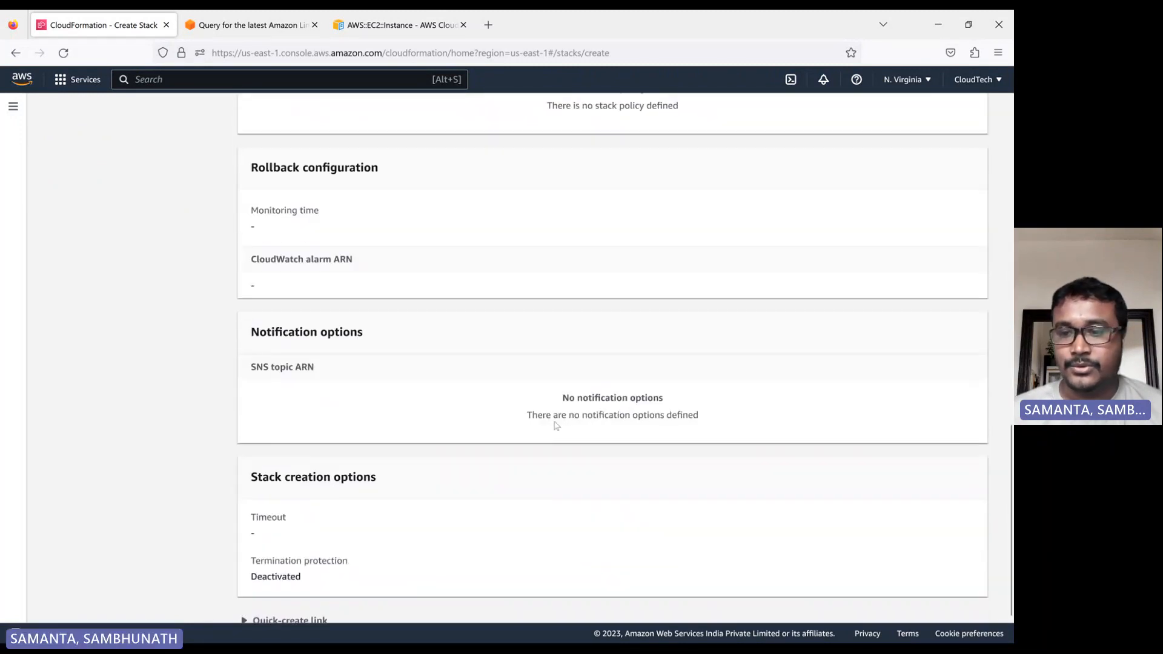
scroll(557, 426, "down", 2)
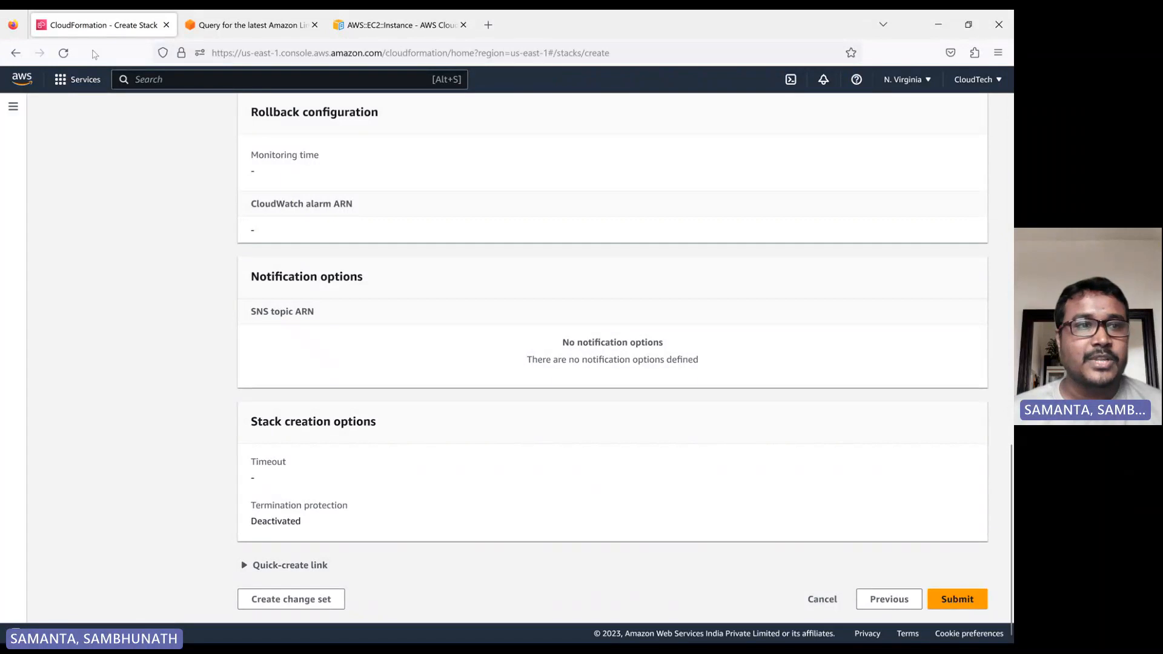
Open the S3 console in a new browser tab and switch to it.
left_click(77, 79)
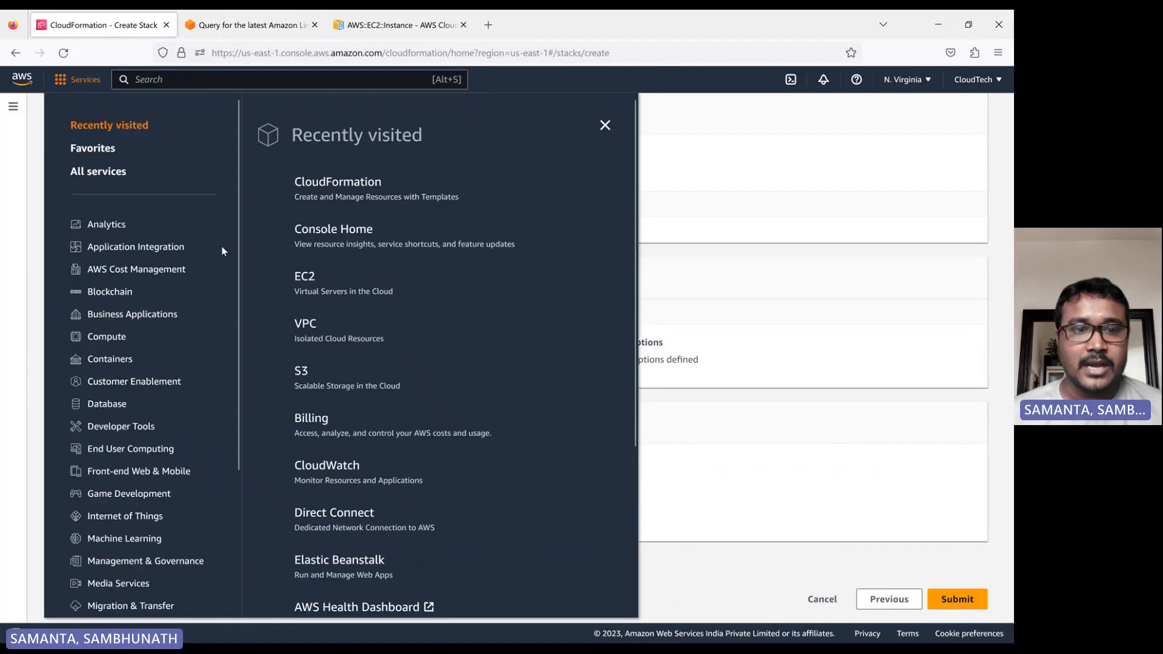
middle_click(292, 372)
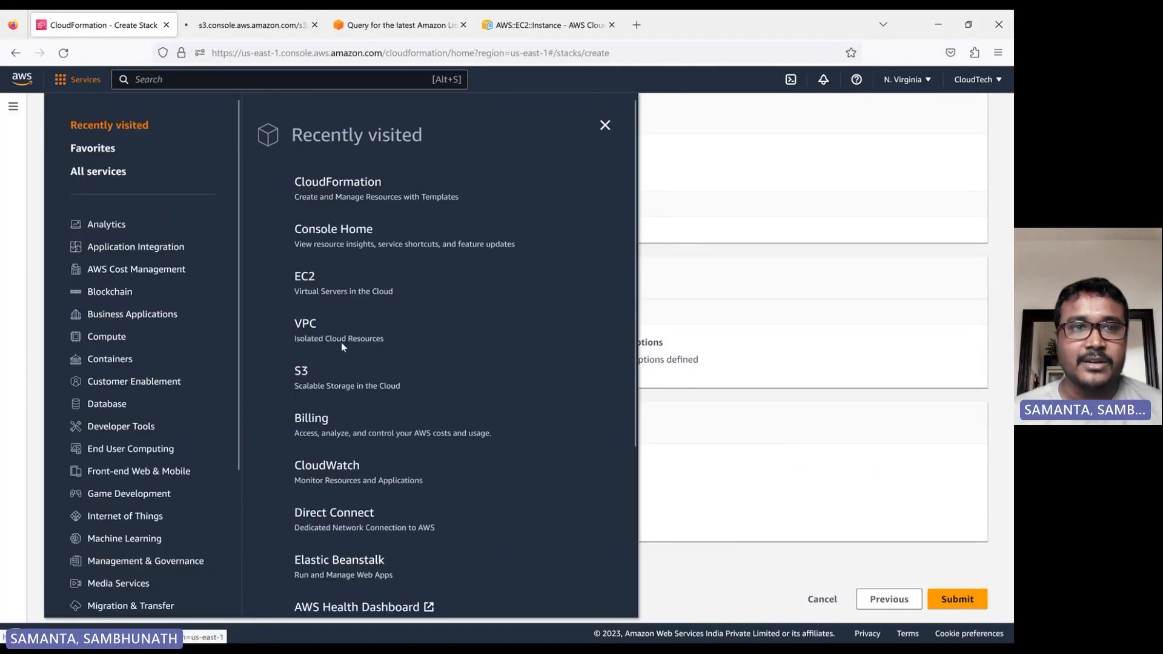
left_click(252, 27)
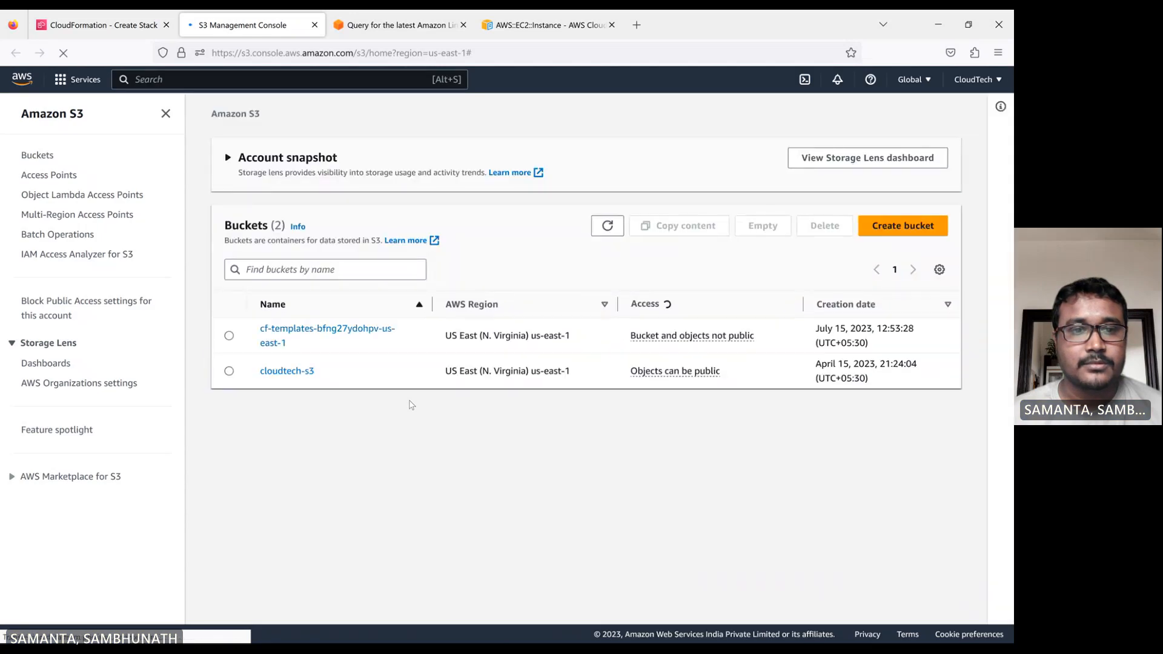
Empty the cf-templates-bfng27ydohpv-us-east-1 bucket, confirming with permanently delete.
left_click(229, 335)
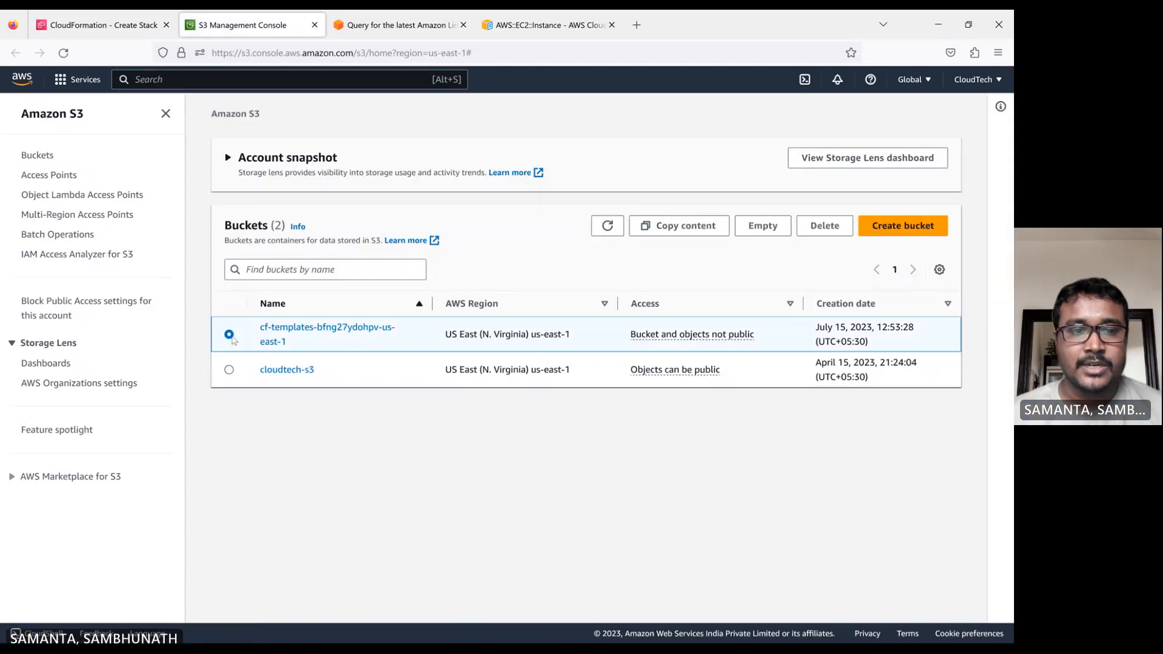
left_click(758, 234)
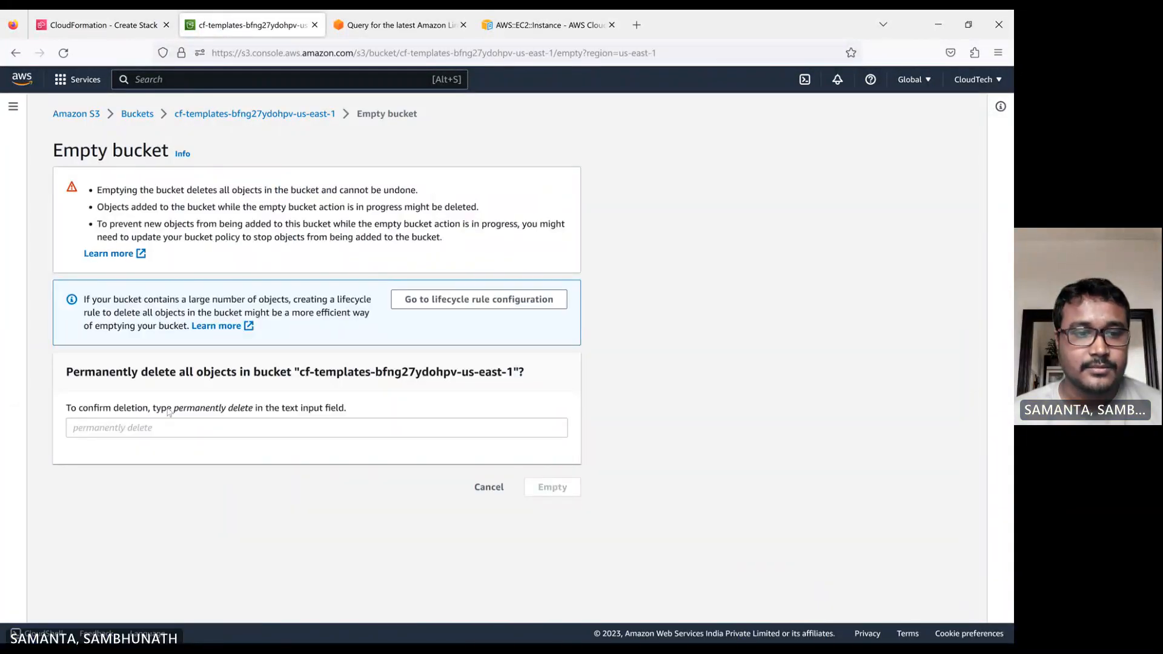
left_click_drag(175, 410, 253, 416)
key("ctrl+c")
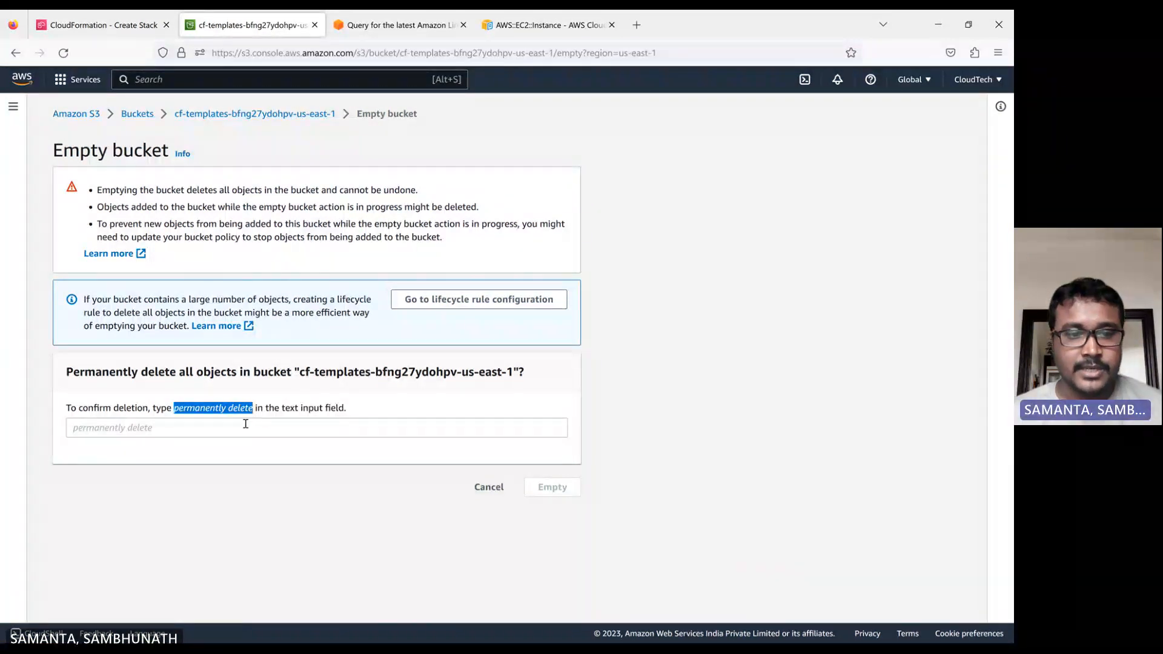
left_click(201, 427)
key("ctrl+v")
left_click(536, 486)
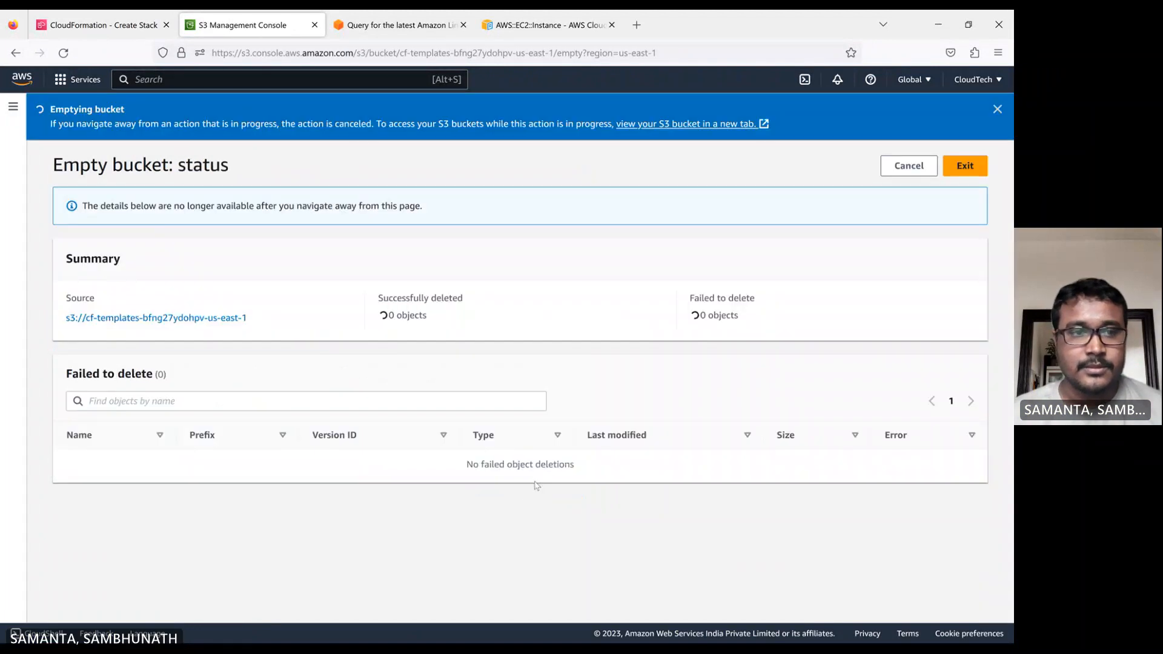
Delete the cf-templates-bfng27ydohpv-us-east-1 bucket by confirming its name, then refresh the bucket list.
left_click(15, 52)
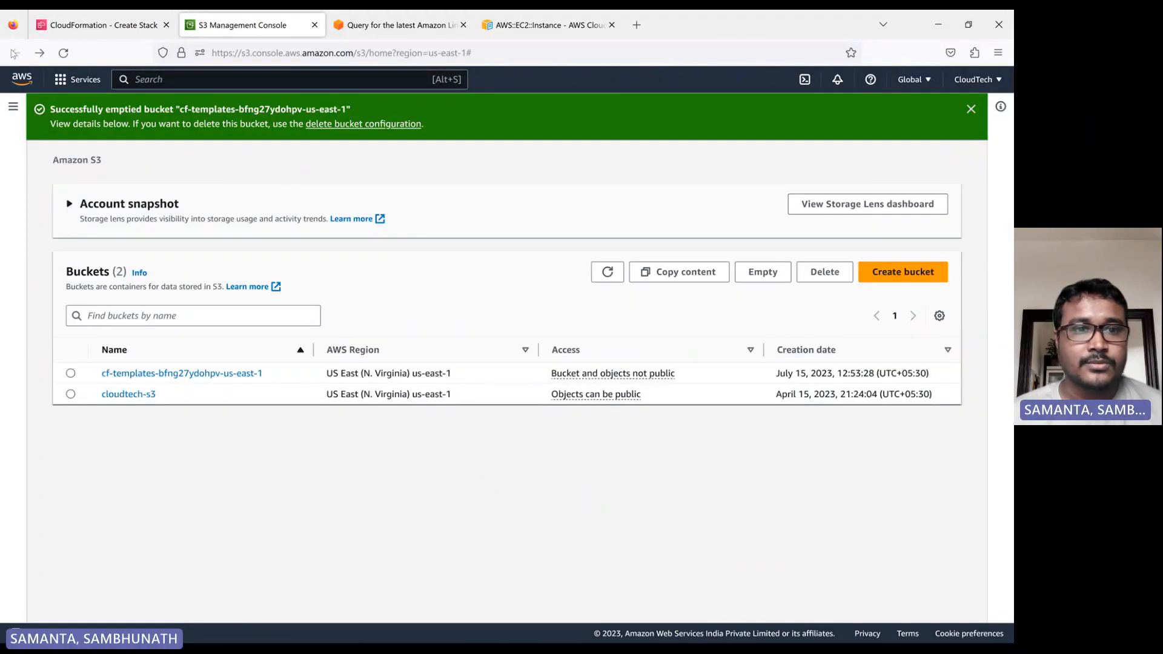
left_click(70, 373)
left_click(825, 272)
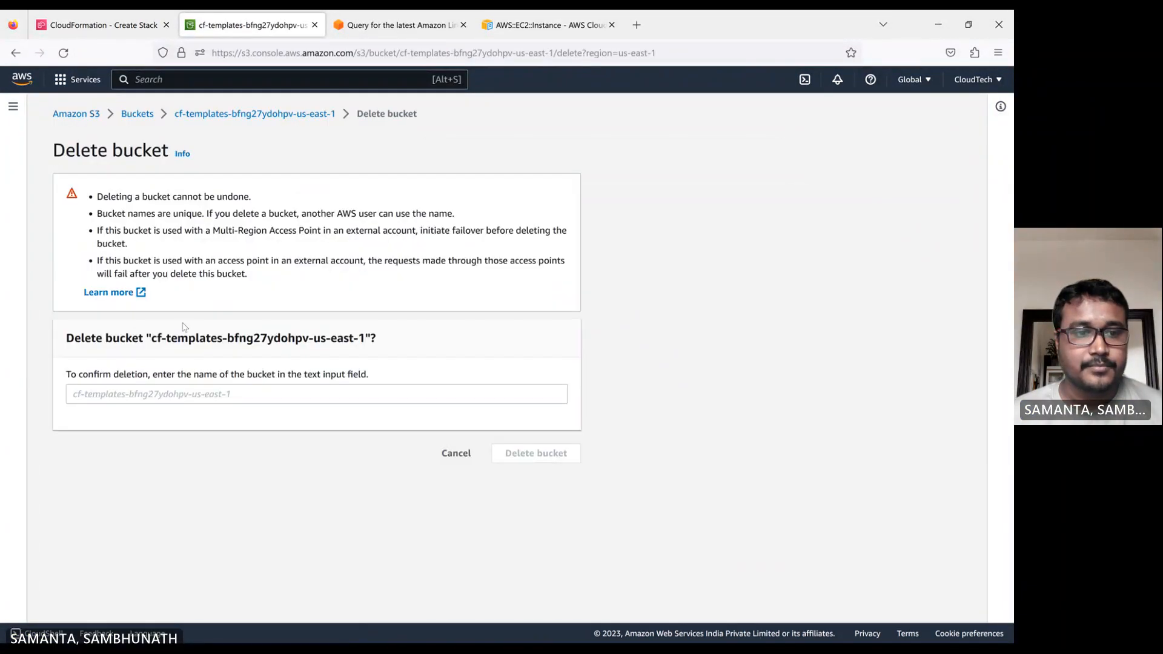
left_click_drag(154, 338, 368, 339)
key("ctrl+c")
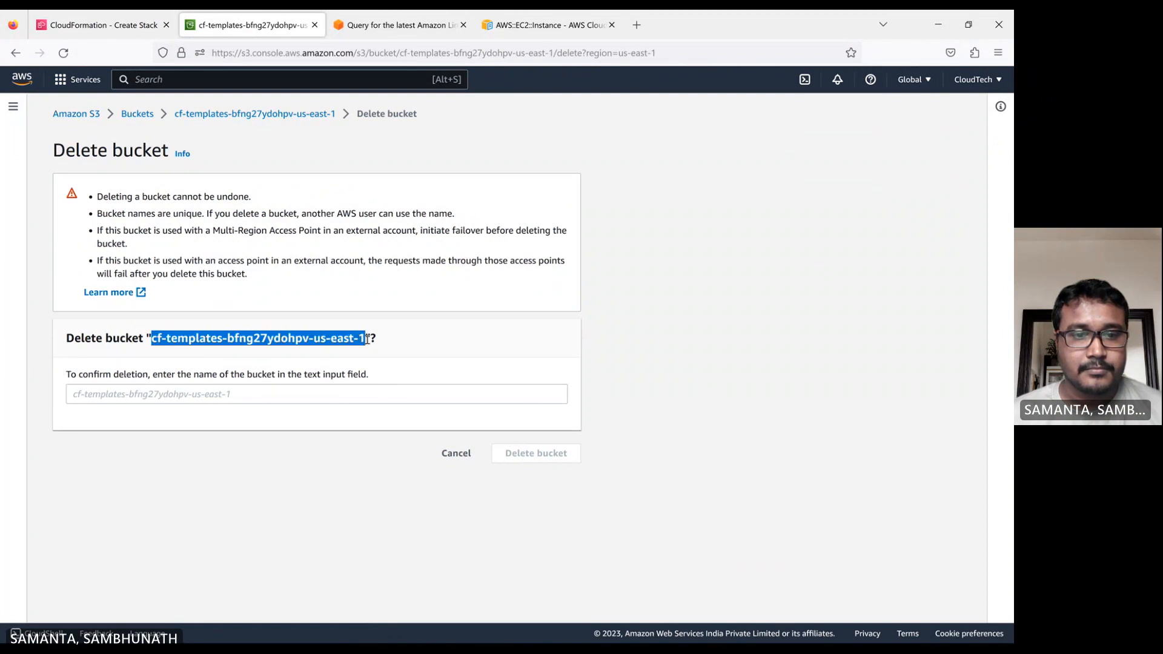
left_click(276, 394)
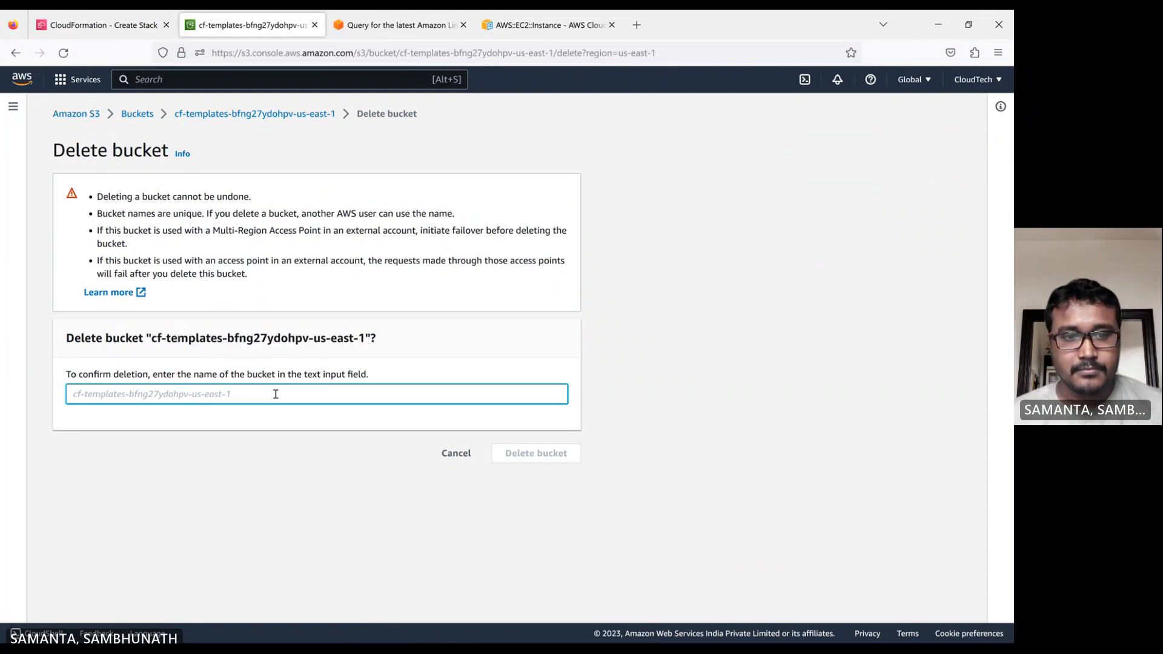
key("ctrl+v")
left_click(563, 459)
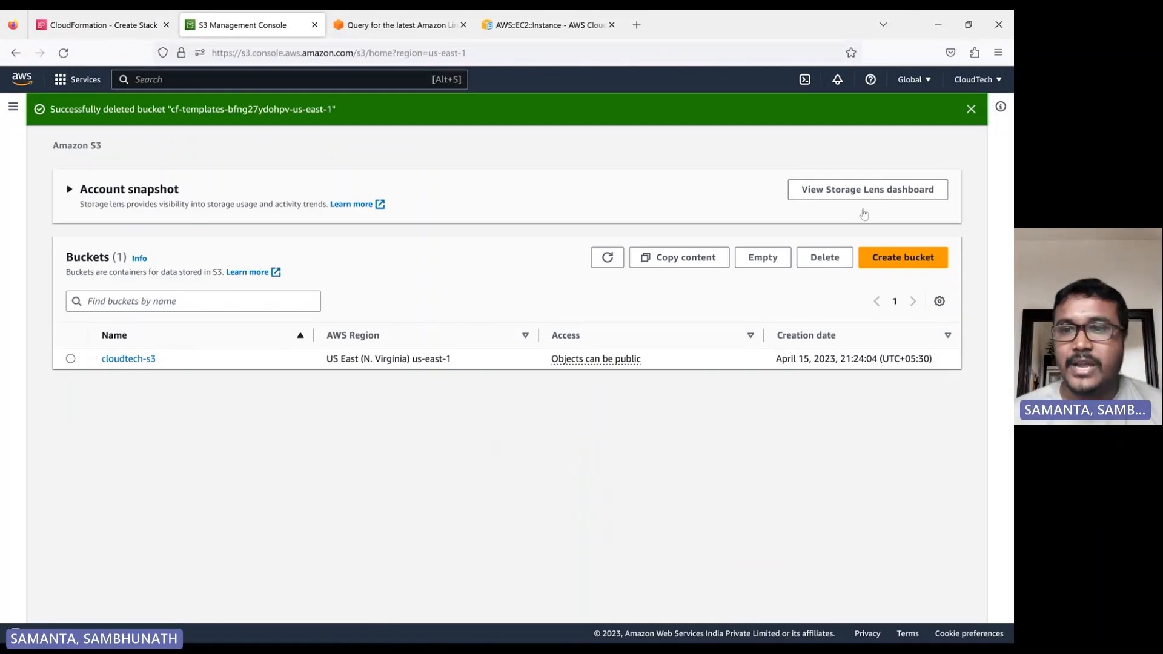
left_click(607, 257)
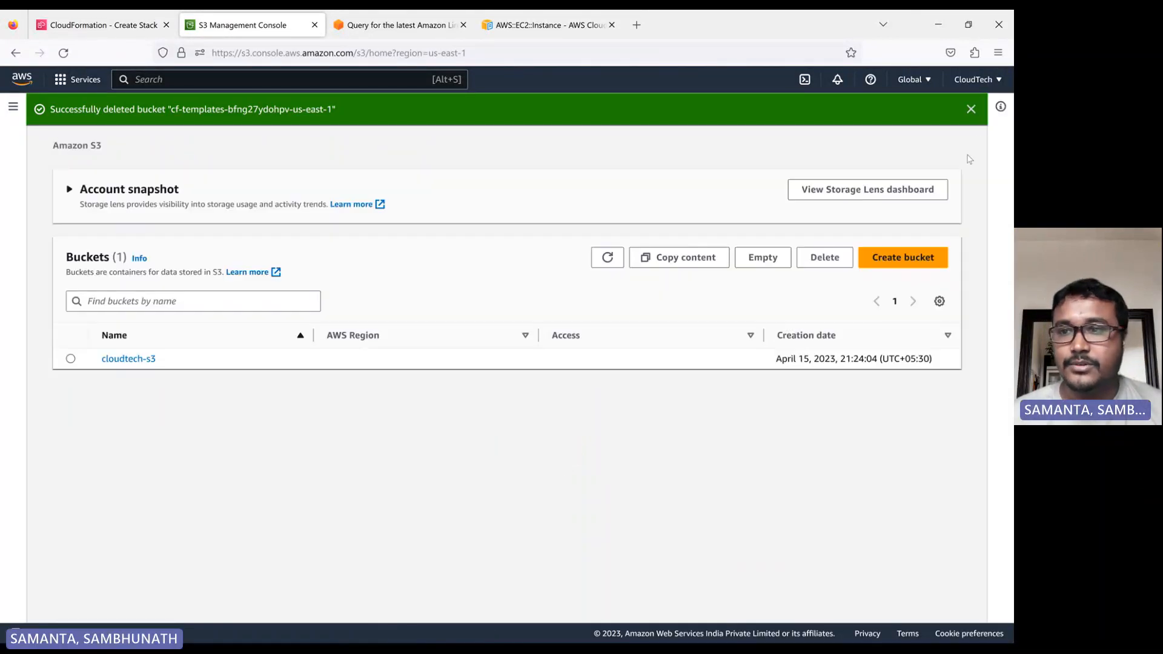
left_click(972, 109)
Return to the CloudFormation tab and try to submit the s3-create stack.
left_click(103, 25)
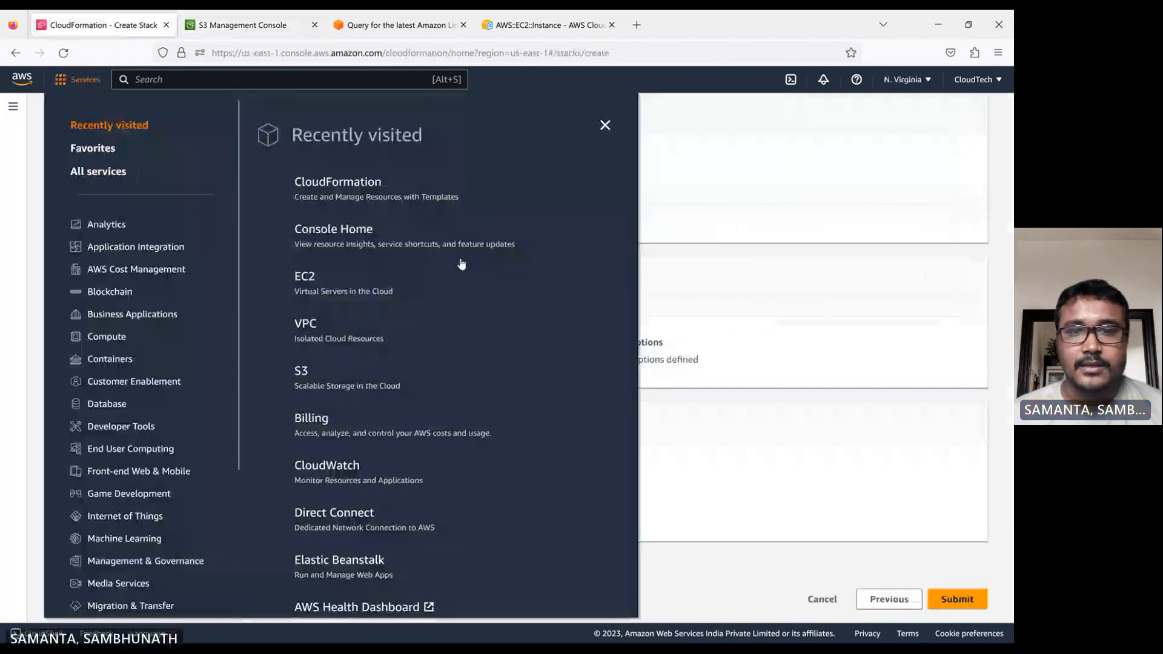
left_click(673, 175)
left_click(957, 600)
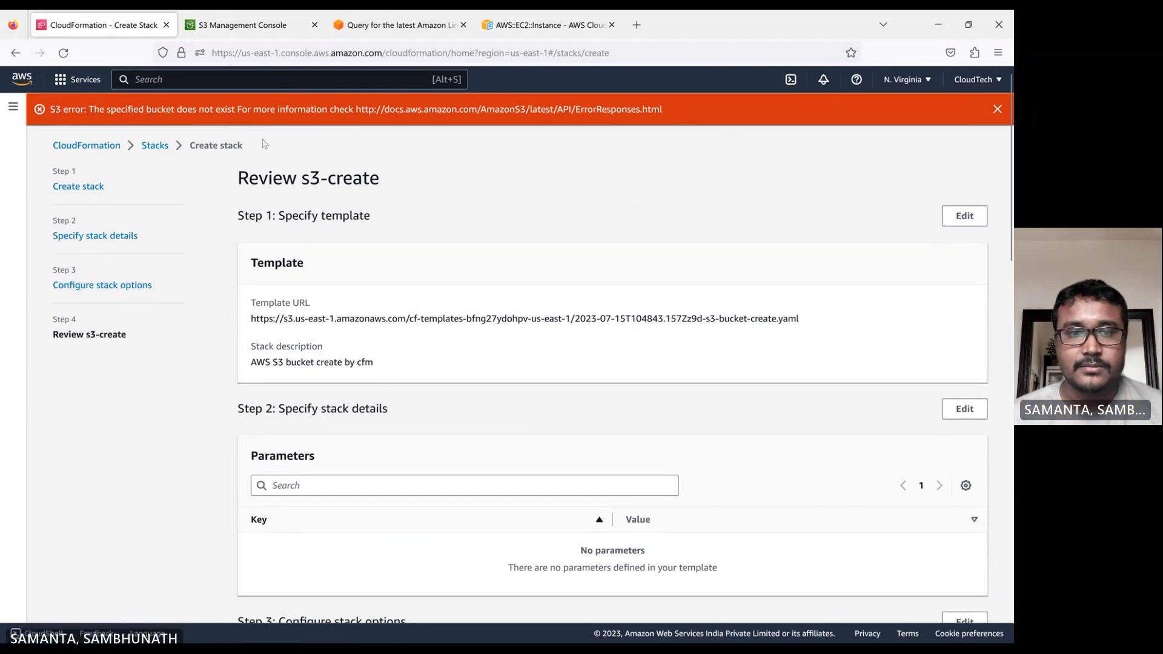
Go back to the stacks list, dismiss the error banner and start creating a new stack.
left_click(155, 146)
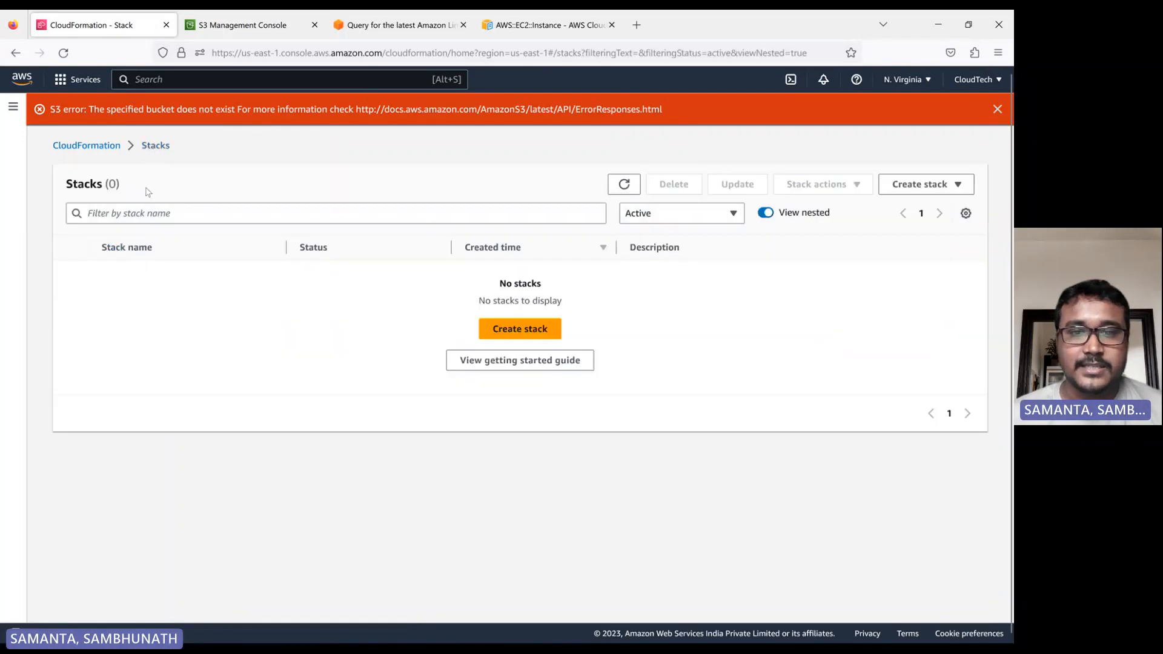
left_click(998, 110)
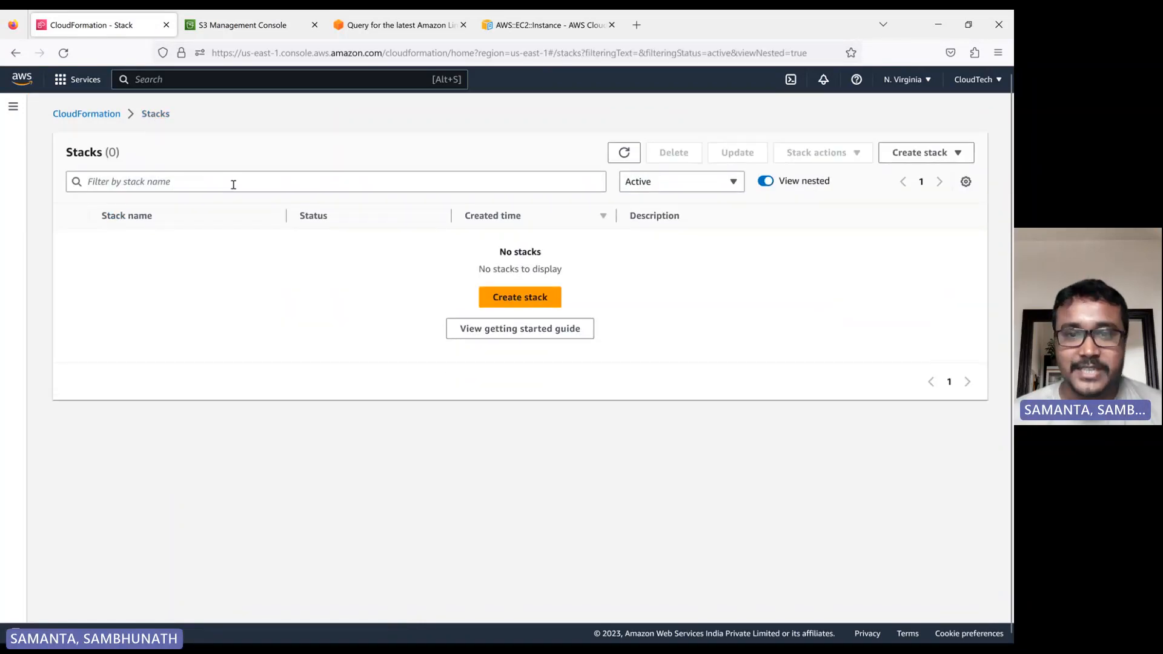
left_click(521, 302)
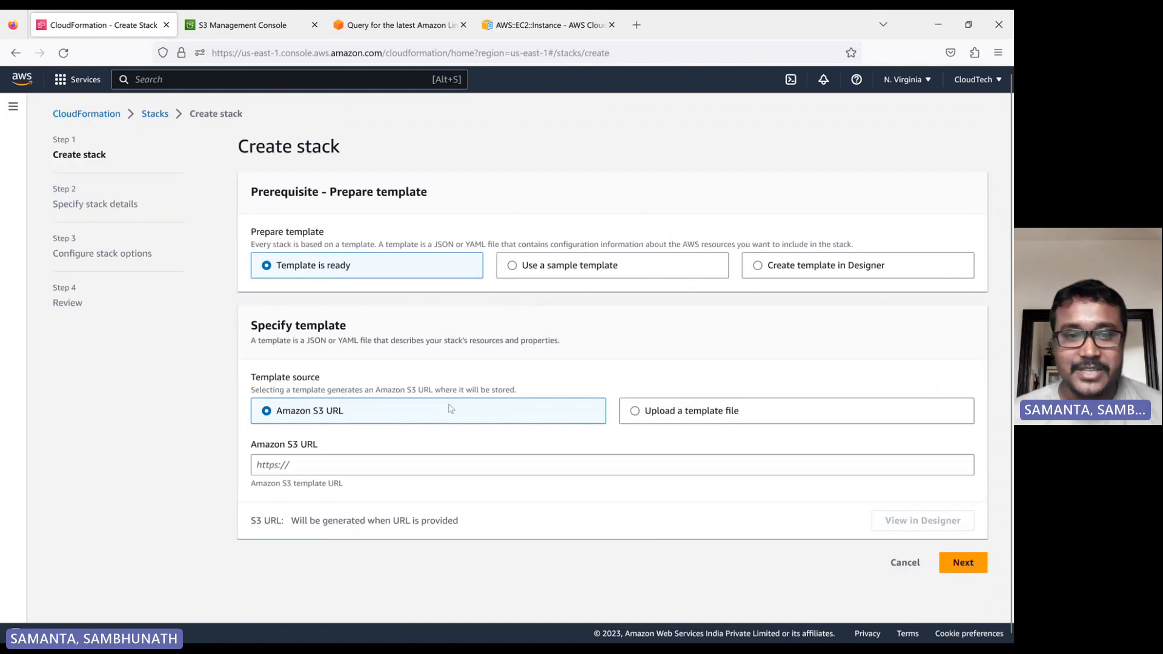
Choose to upload a template file and select s3-bucket-create.yaml.
left_click(678, 412)
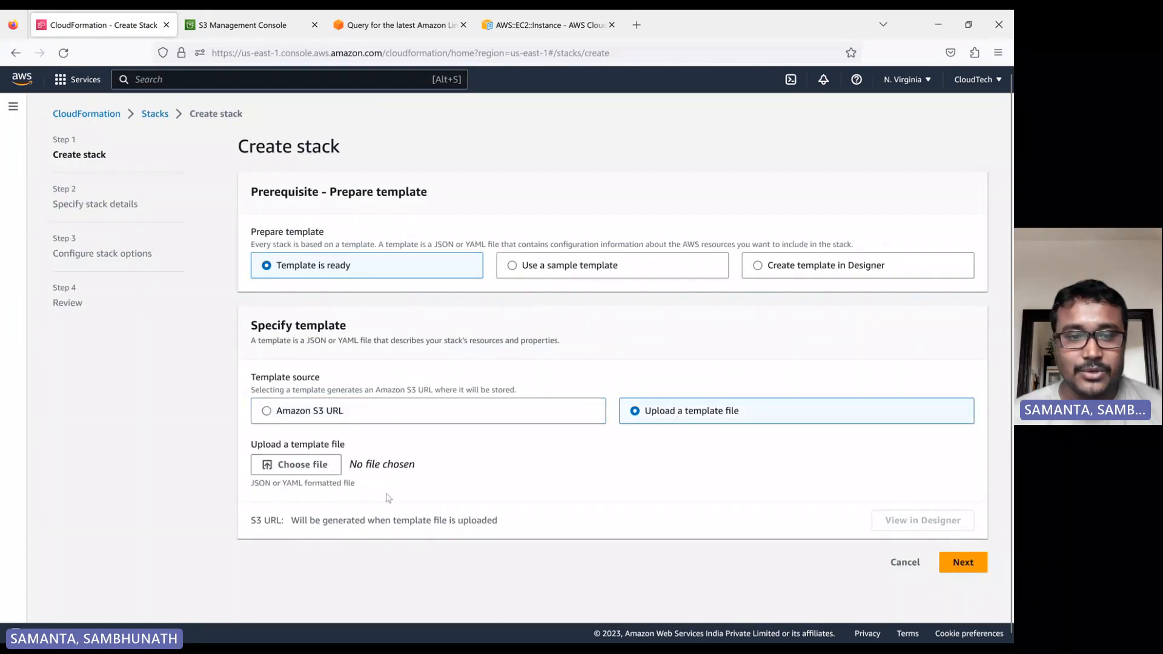
left_click(297, 466)
double_click(97, 276)
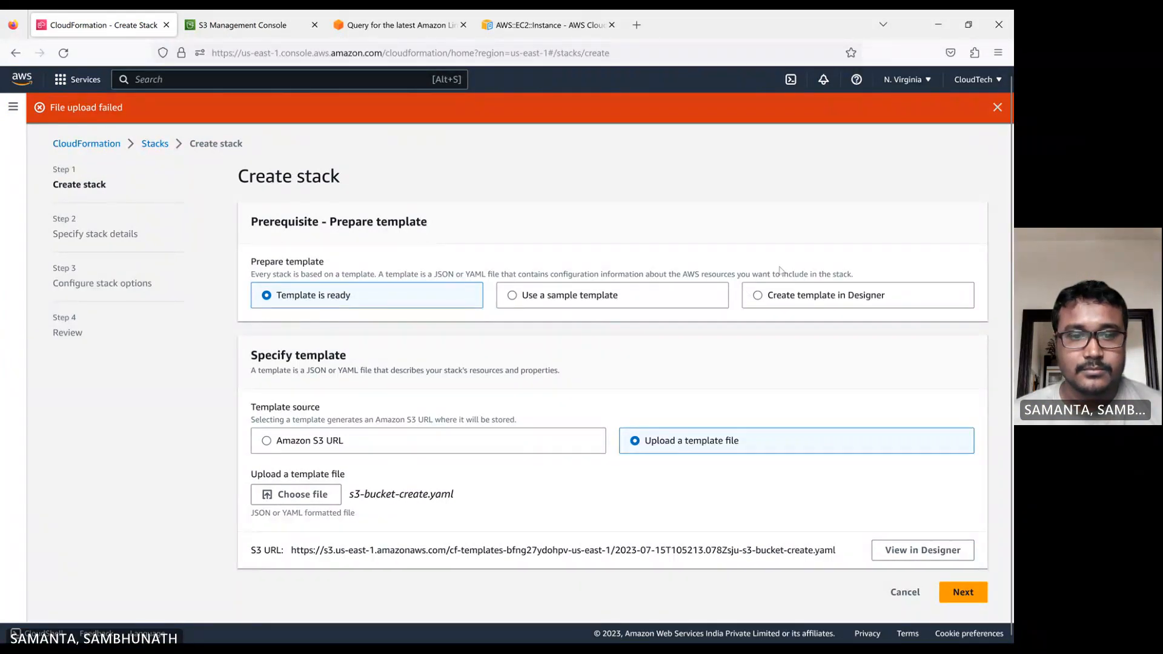
left_click(998, 110)
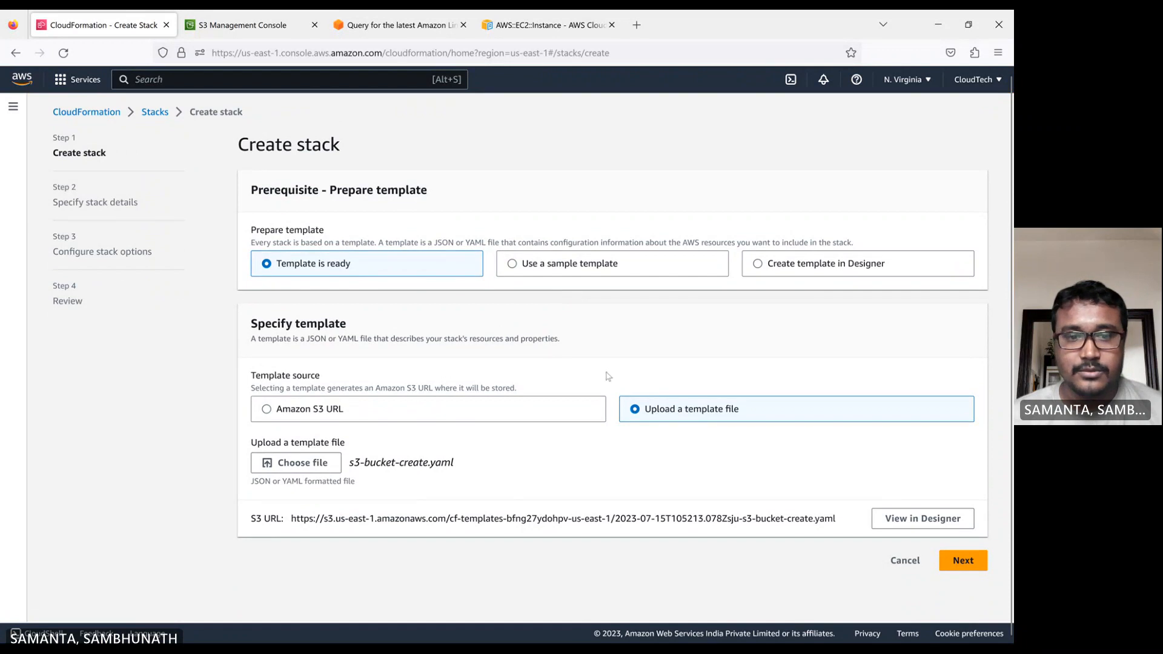
left_click(959, 563)
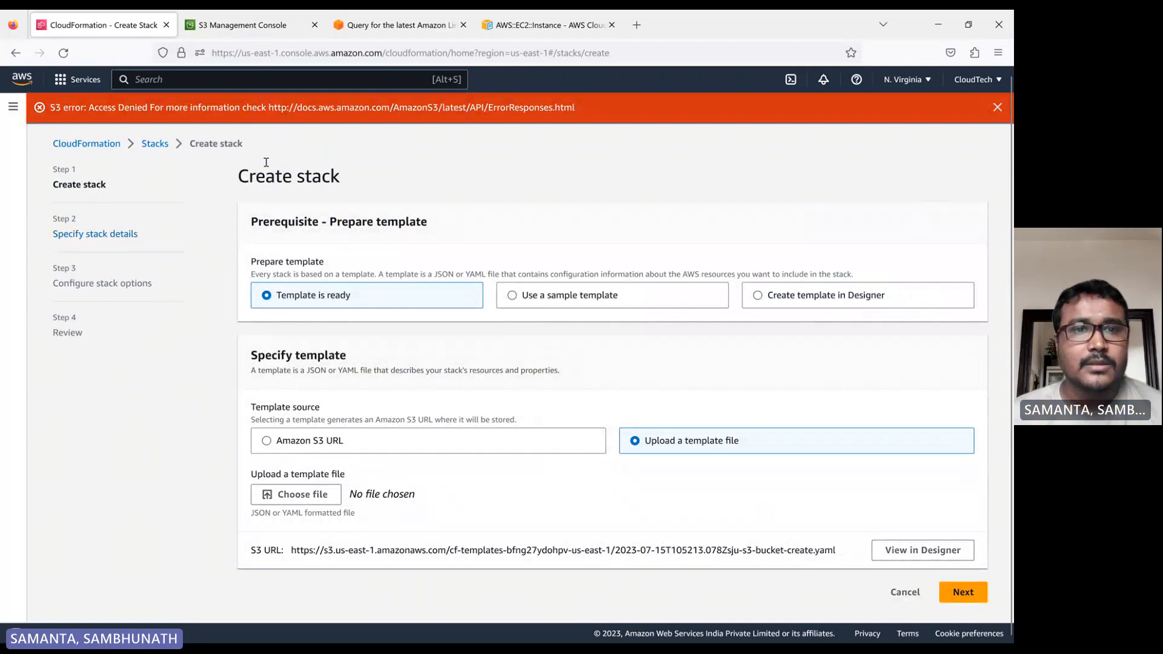
left_click(998, 108)
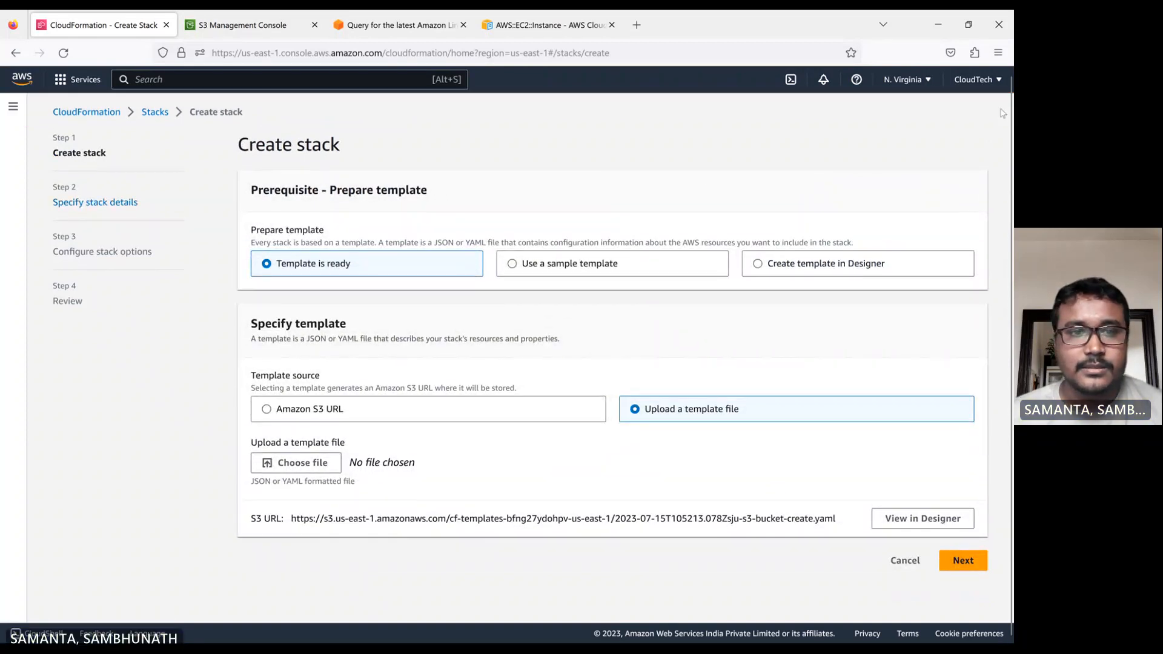
Return to the CloudFormation home page and start creating a new stack.
left_click(76, 112)
left_click(64, 55)
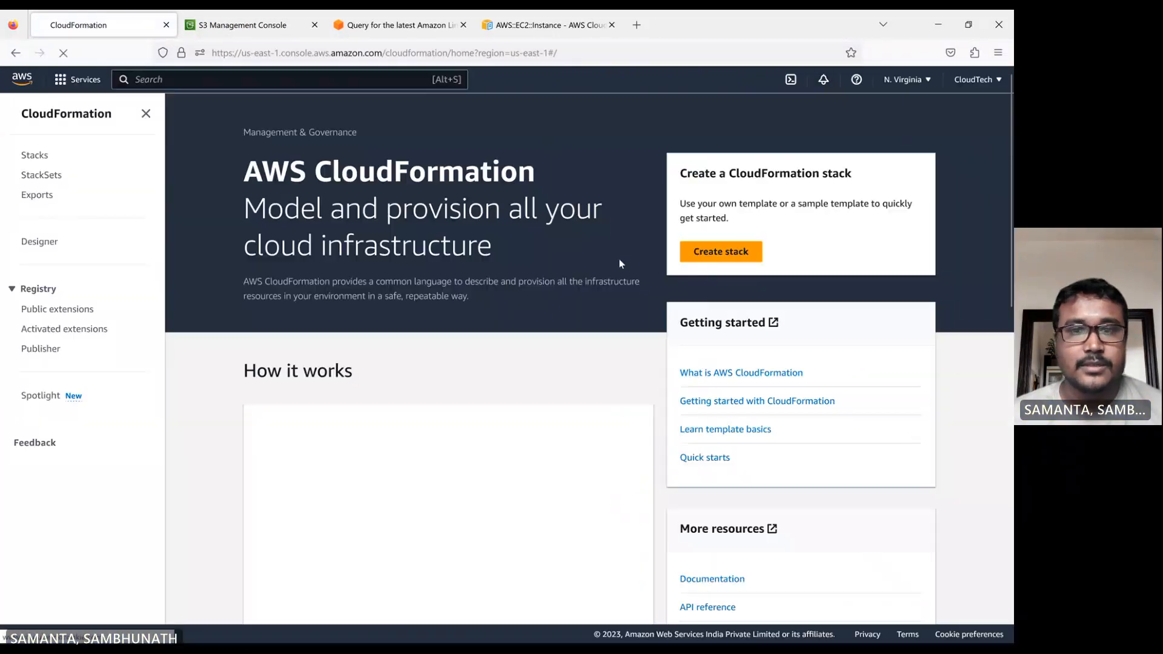
left_click(727, 256)
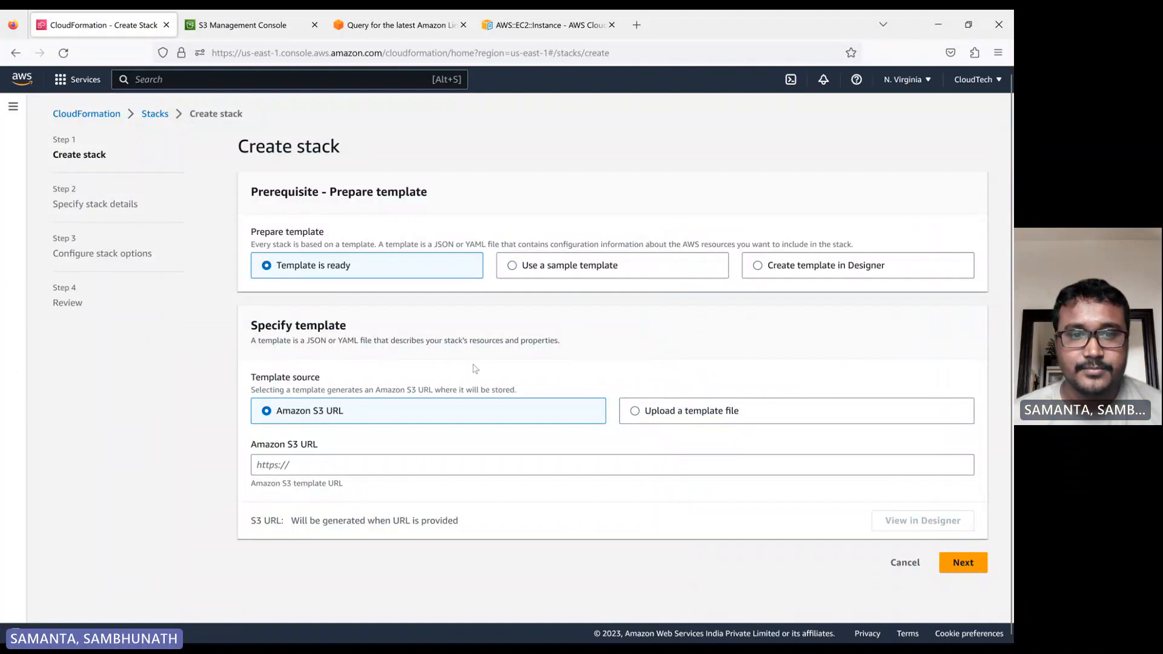
Upload s3-bucket-create.yaml as the template file and continue to the stack details.
left_click(658, 412)
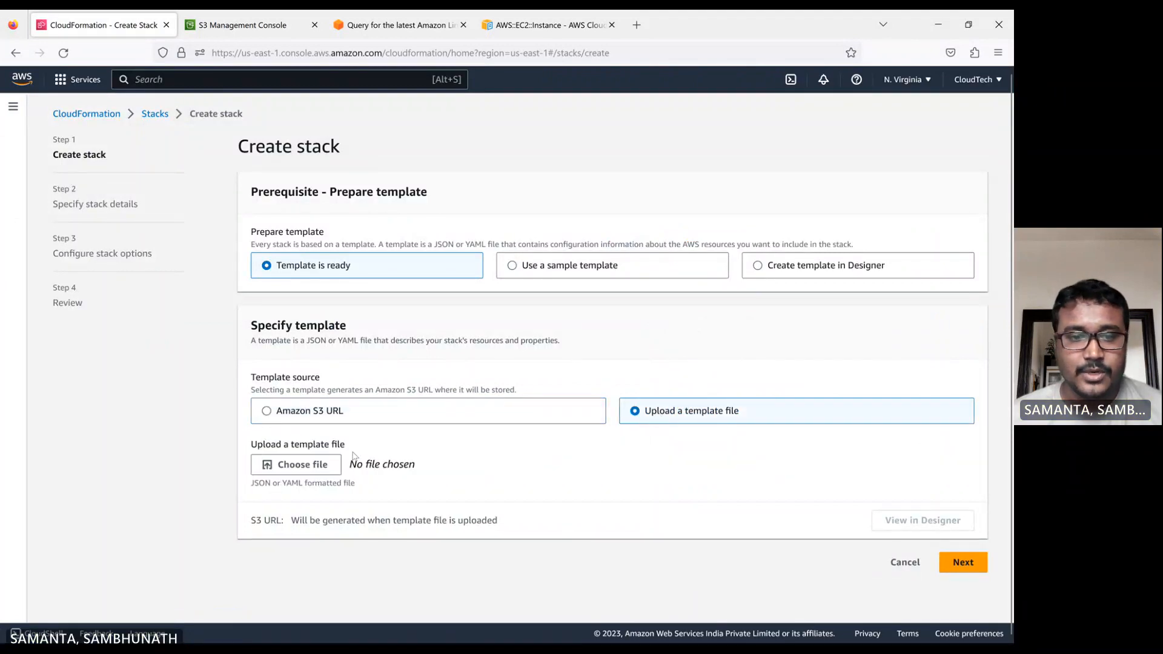
left_click(327, 464)
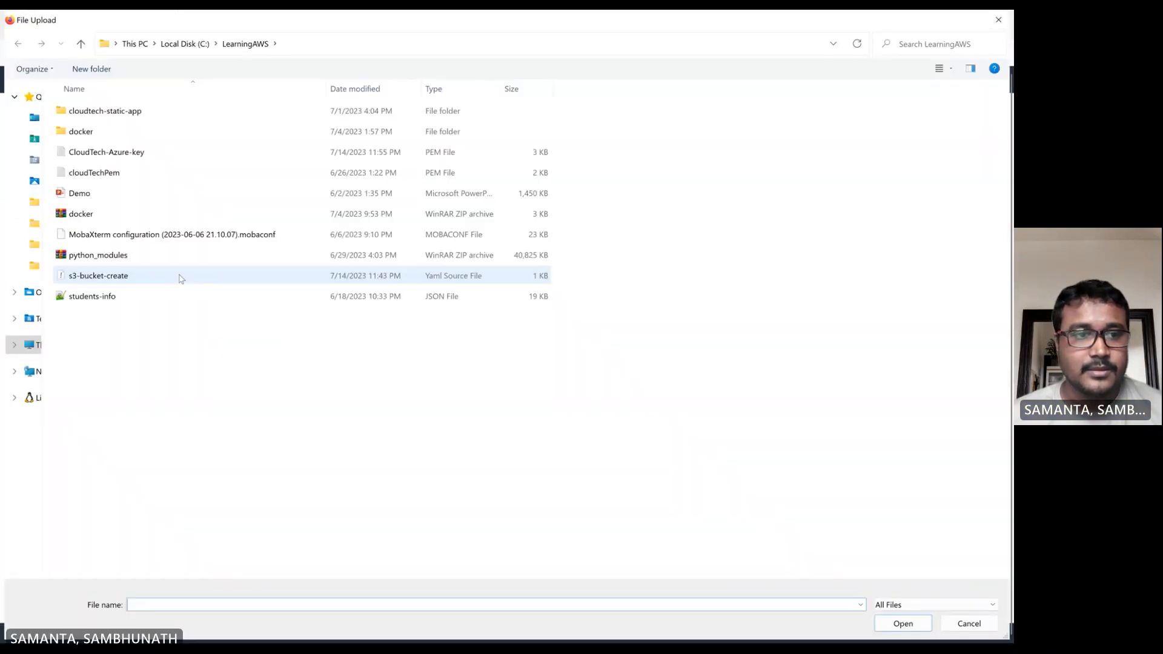
double_click(110, 277)
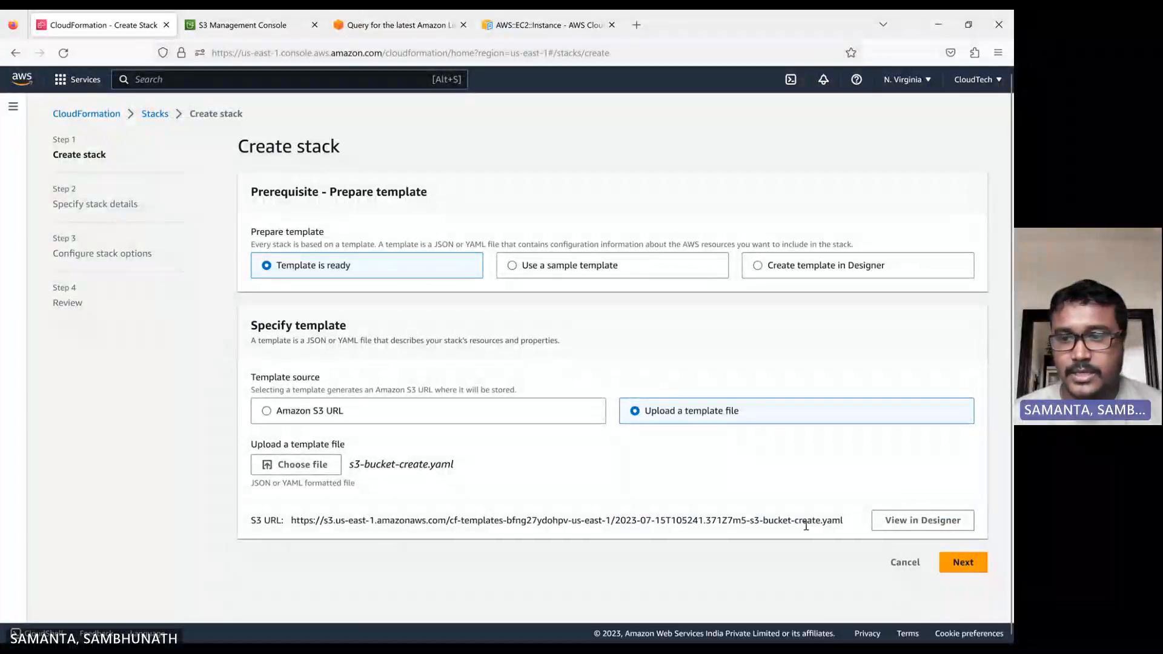
left_click(962, 562)
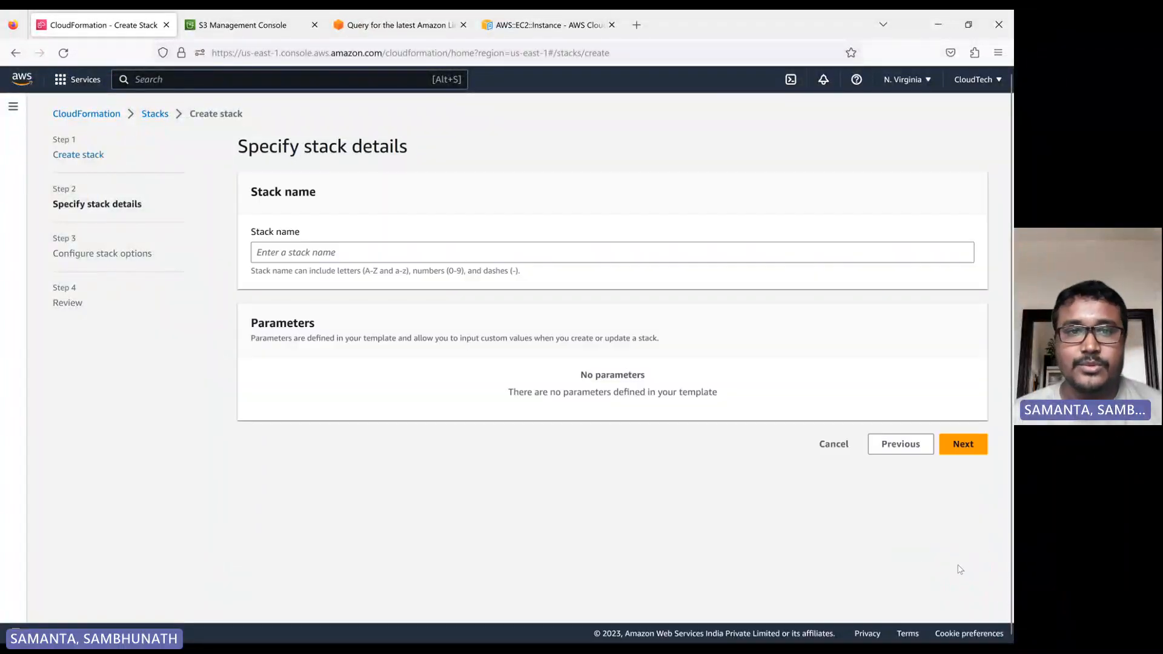
Name the stack s3-bucket and continue to the stack options.
left_click(311, 254)
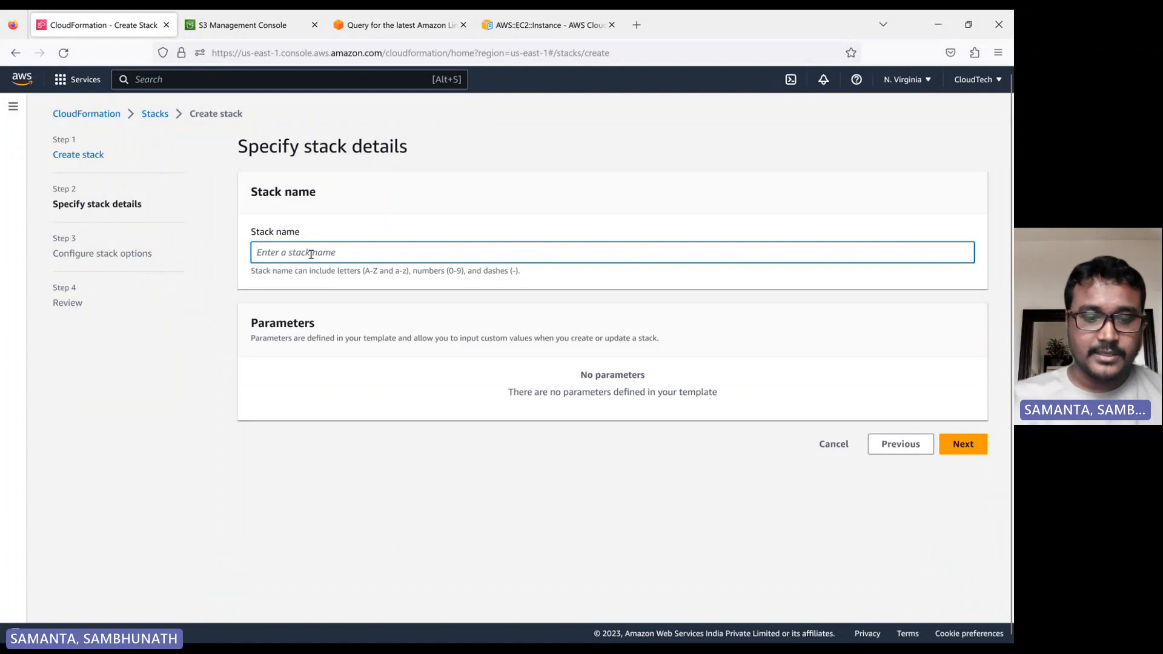
type("s3-bucket")
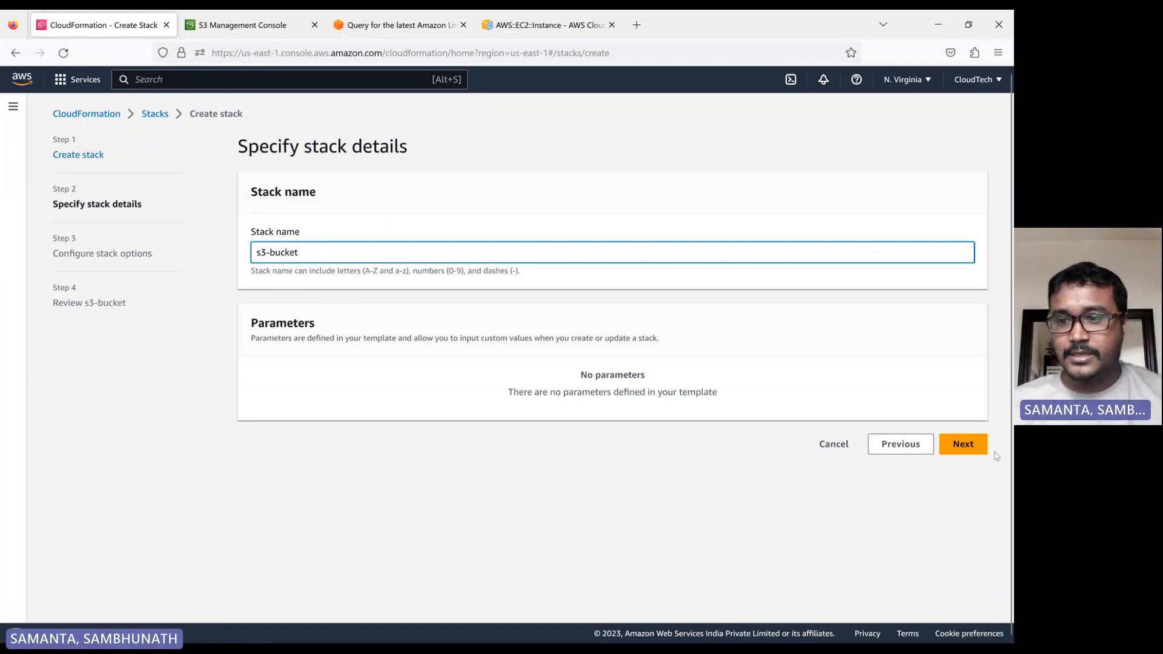
left_click(962, 444)
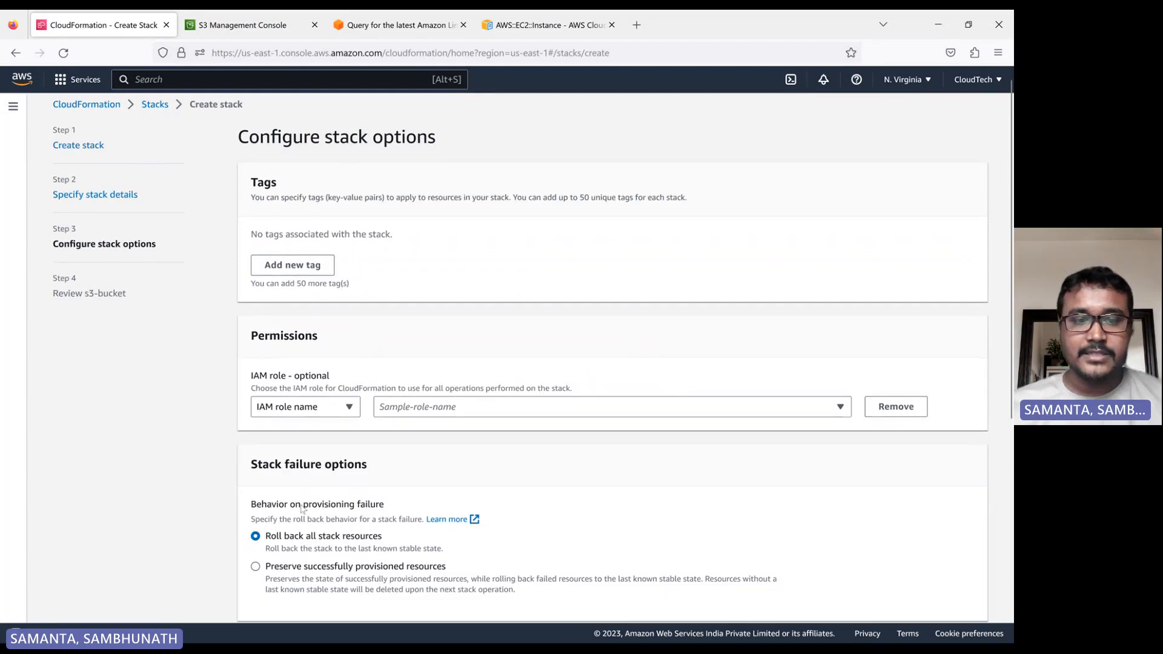
Keep the default stack options and proceed to the review page.
scroll(293, 481, "down", 3)
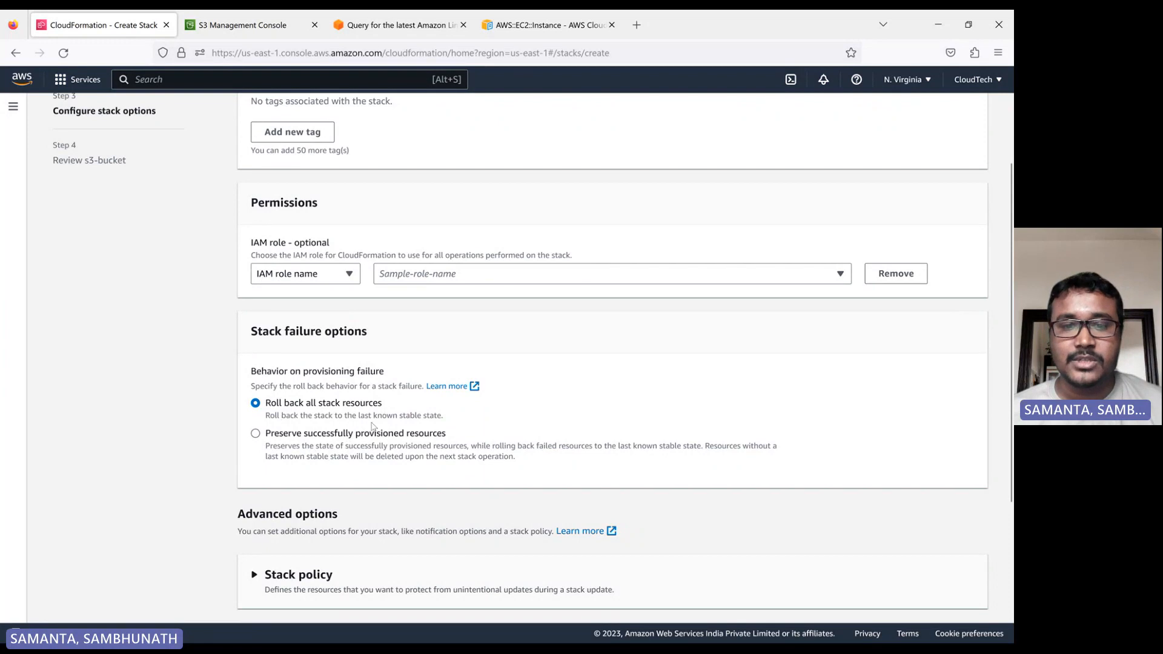
scroll(792, 550, "down", 3)
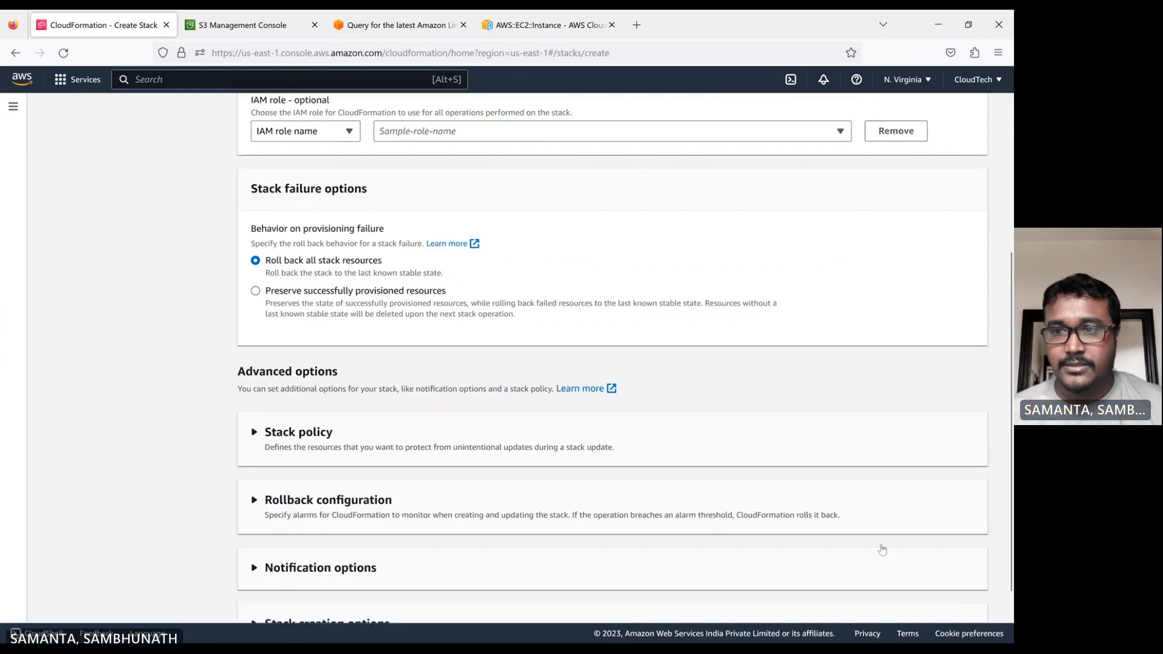
left_click(964, 599)
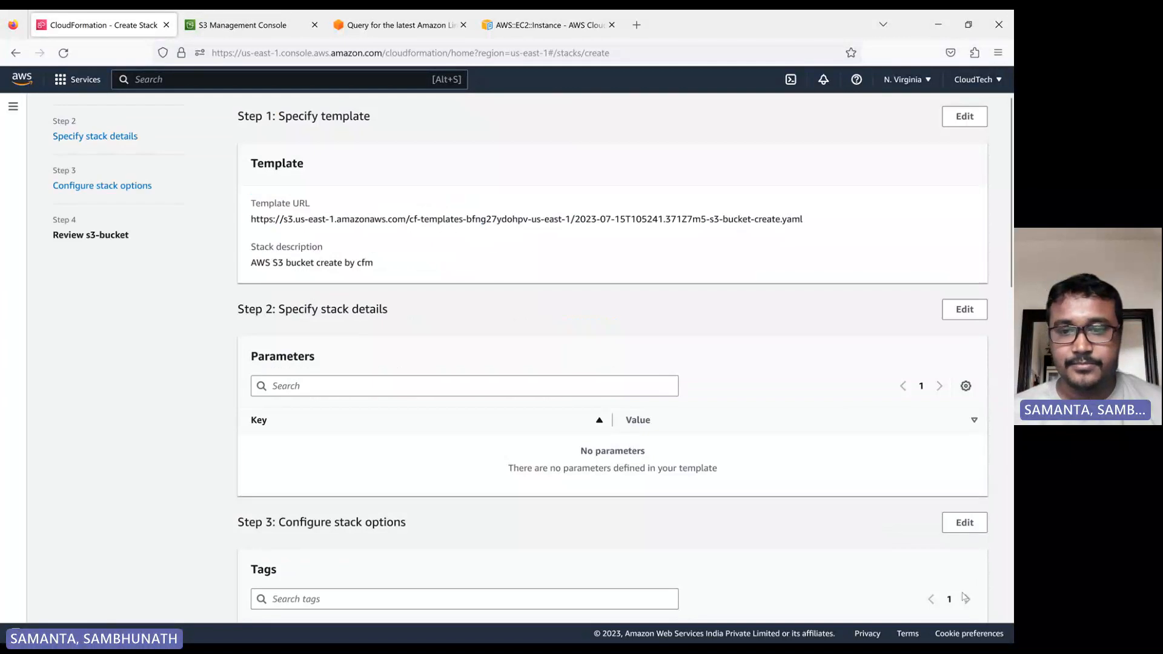
Review the stack settings and submit the s3-bucket stack for creation.
scroll(883, 547, "down", 4)
scroll(967, 568, "down", 10)
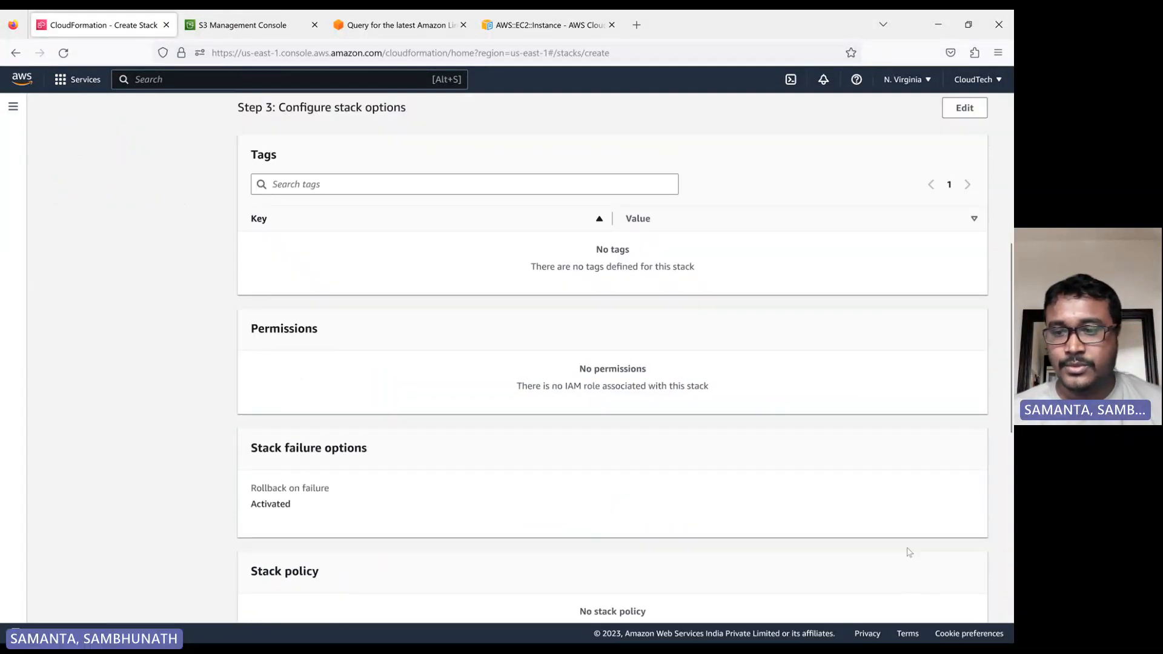
left_click(972, 604)
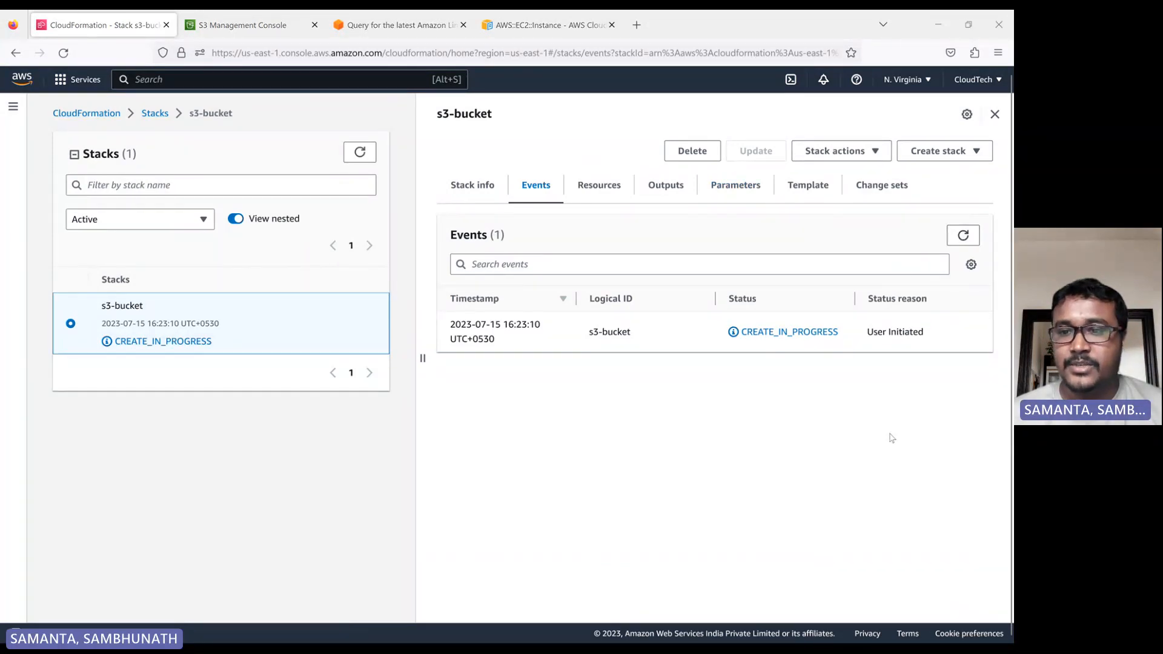
Refresh the s3-bucket stack's events to monitor its creation progress.
left_click(964, 235)
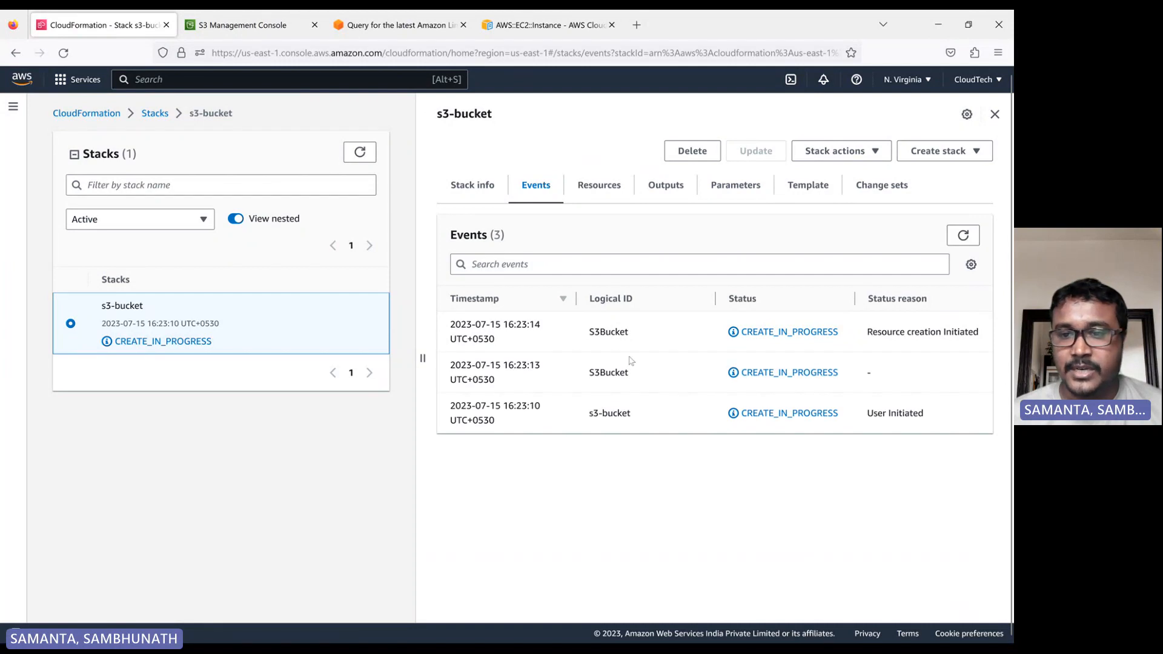
left_click(964, 236)
left_click(966, 238)
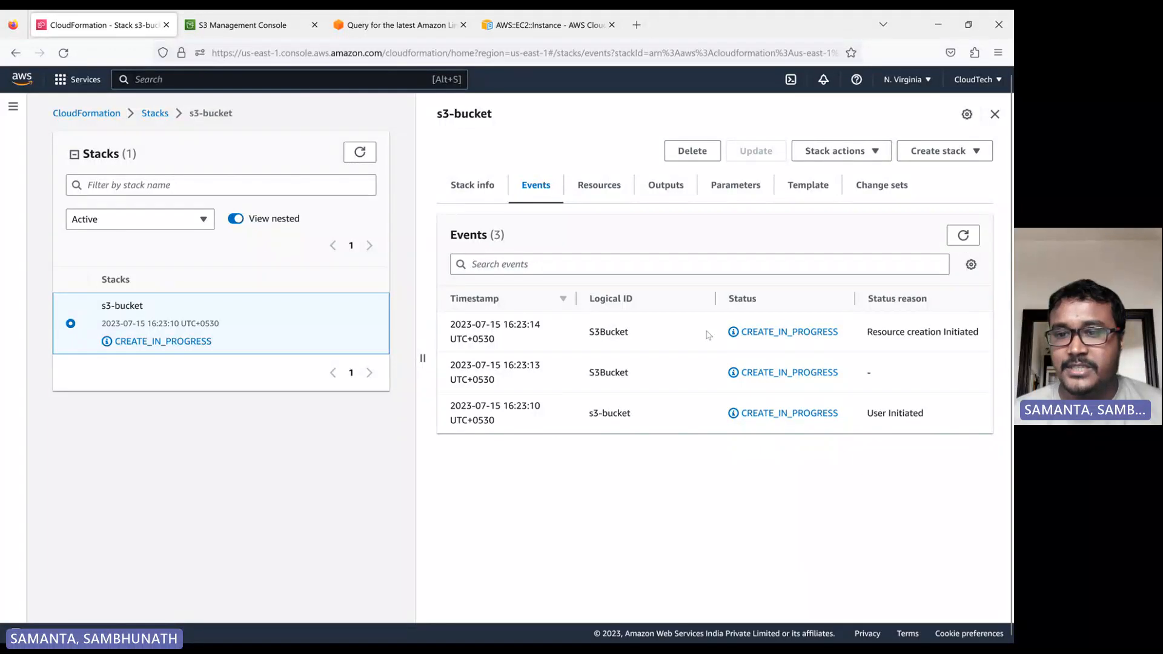
left_click(956, 240)
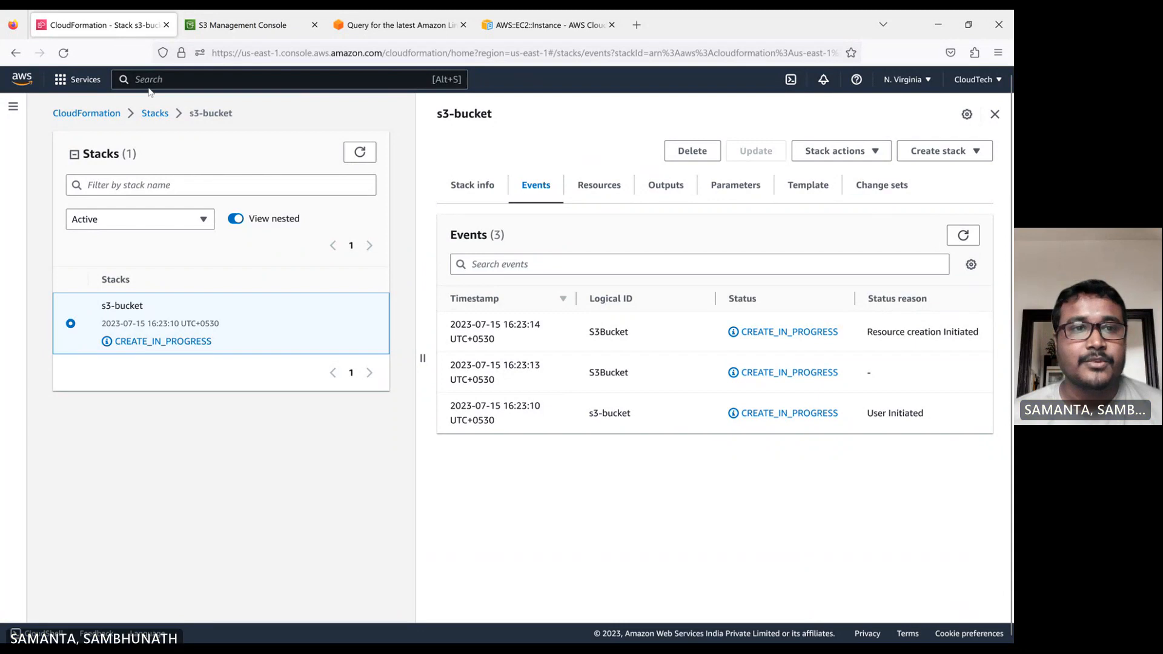
Check the S3 bucket list and open the demo-cloudtech-s3-bucket-cfm bucket created by the stack.
left_click(235, 29)
left_click(606, 226)
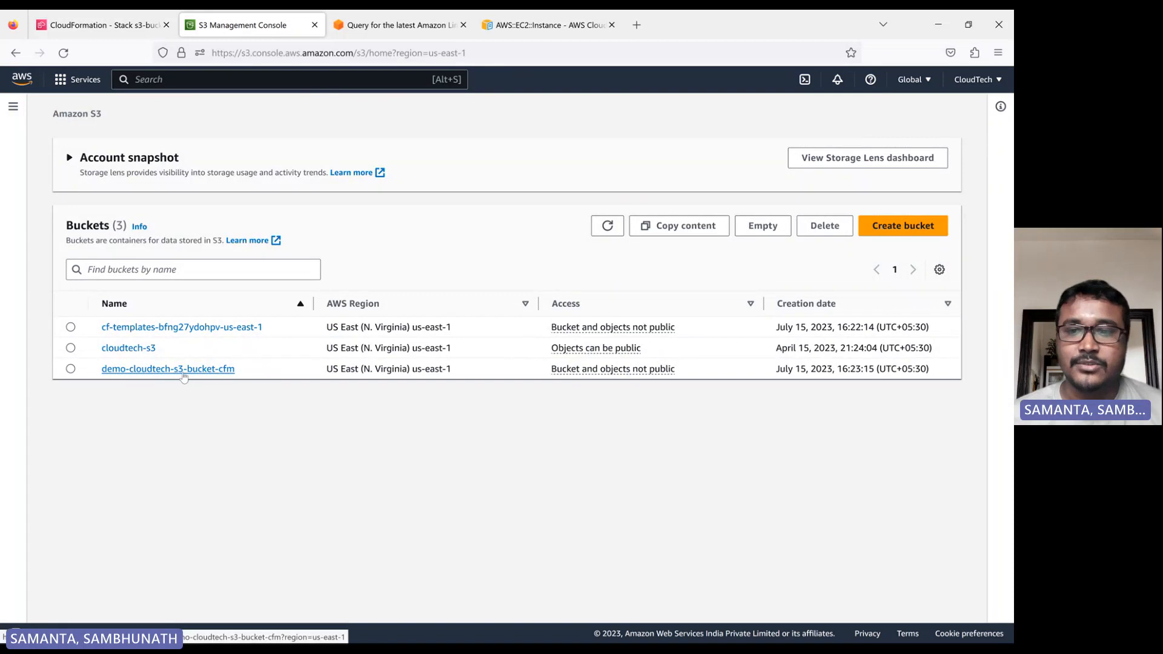
left_click(199, 369)
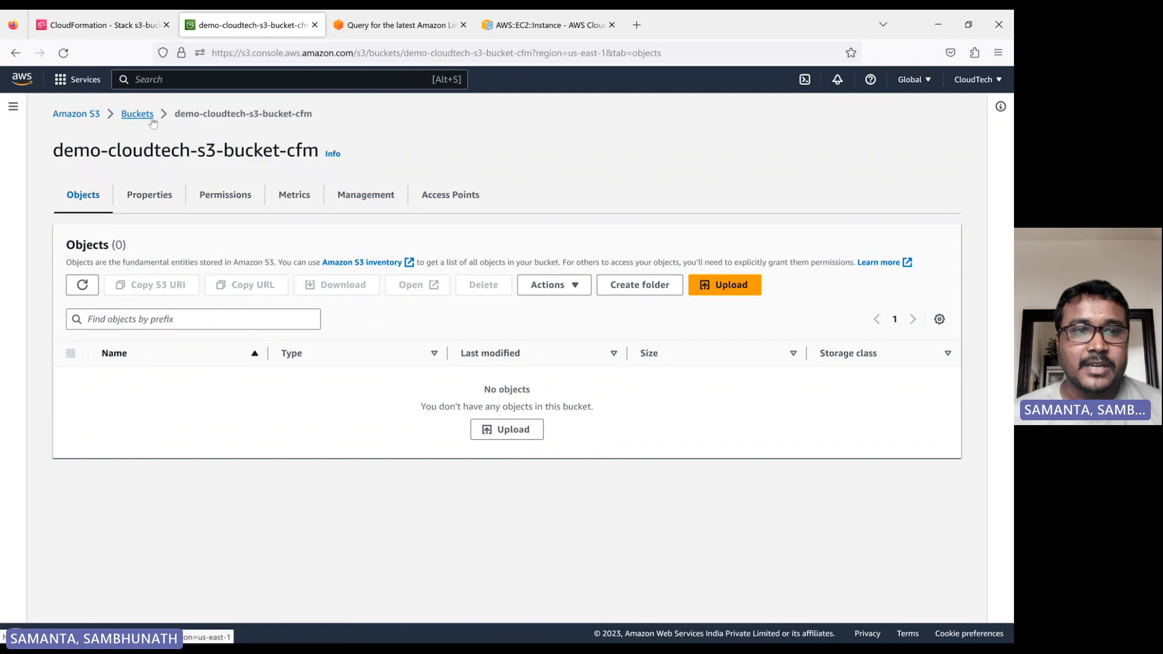
left_click(138, 114)
Return to the stack, refresh its events and open the stacks list.
left_click(100, 25)
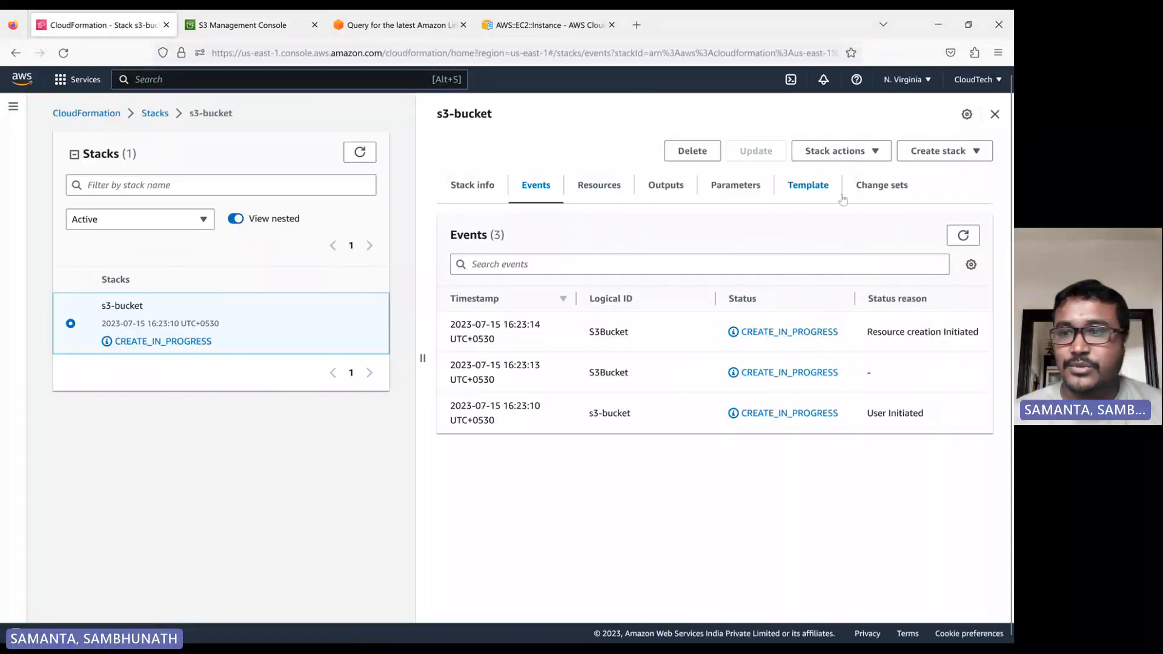
left_click(964, 236)
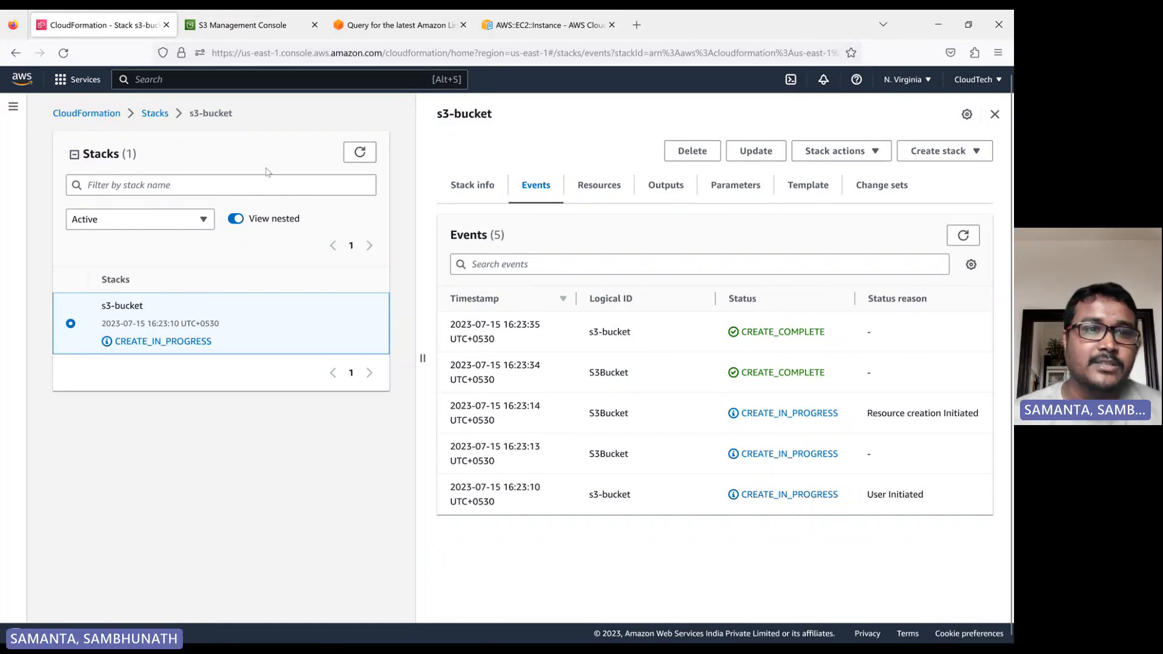
left_click(152, 115)
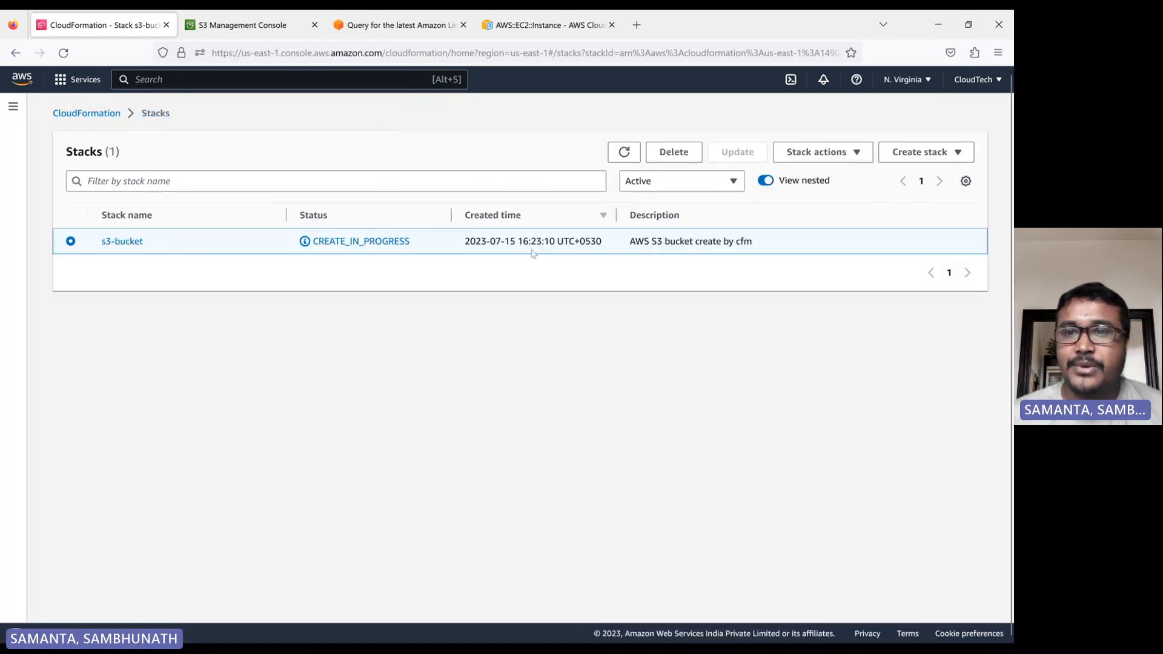
Start a new stack from the CloudFormation home page using the Create template in Designer option.
left_click(915, 155)
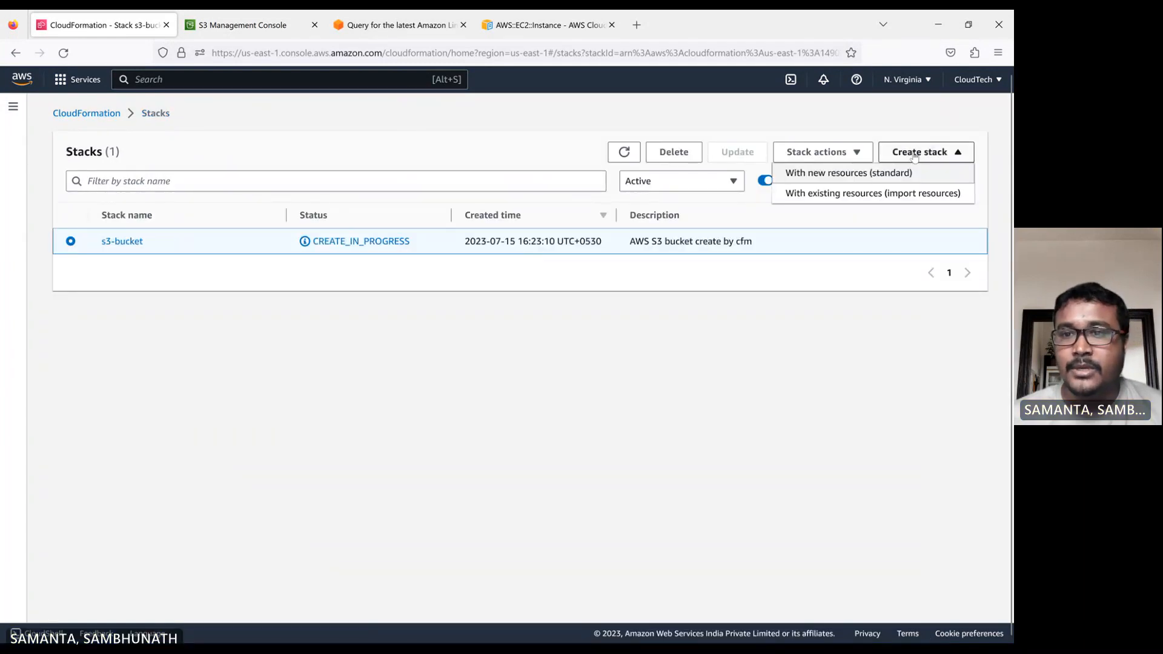
left_click(61, 113)
left_click(644, 258)
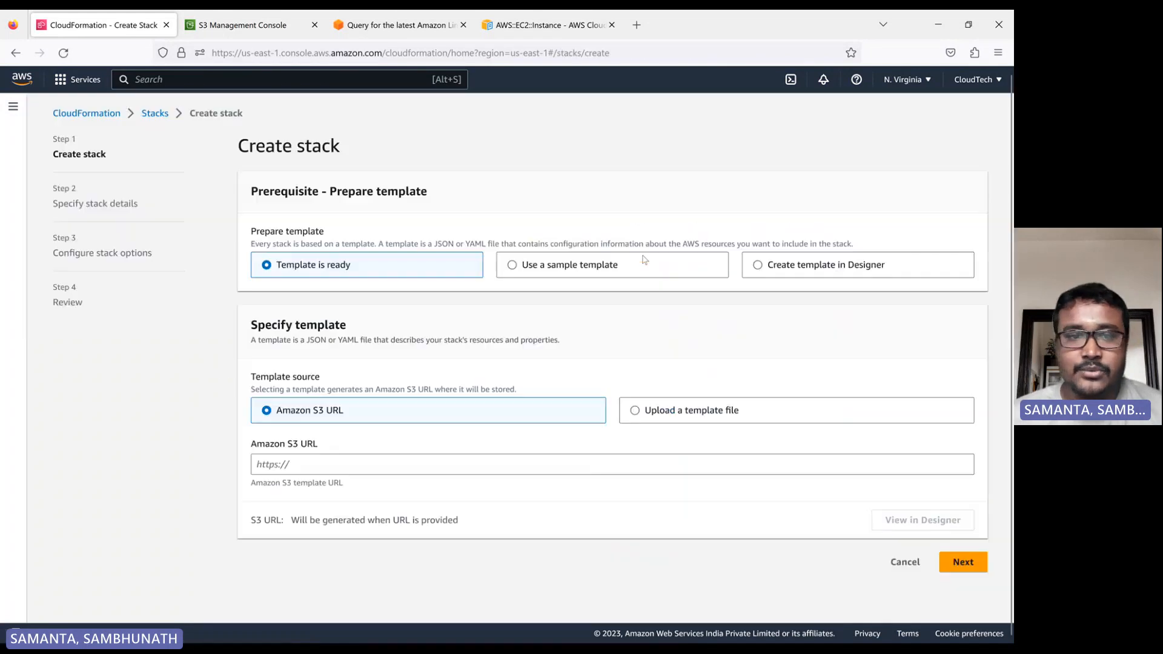
left_click(757, 267)
left_click(601, 405)
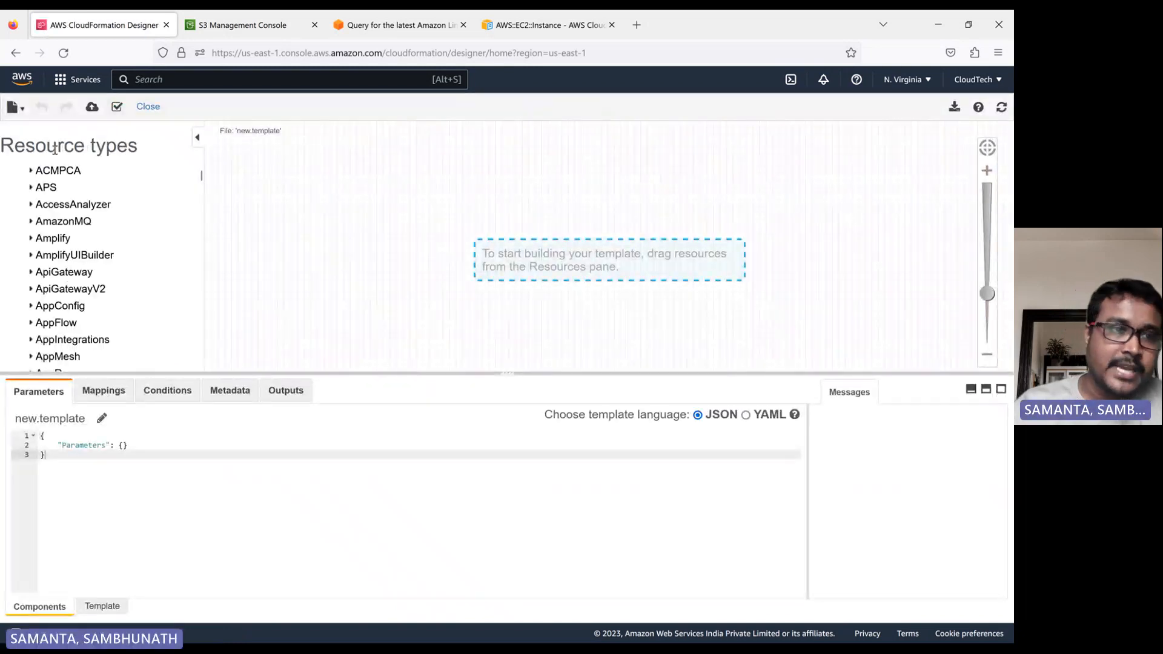
Switch the Designer's template language to YAML.
scroll(56, 266, "down", 3)
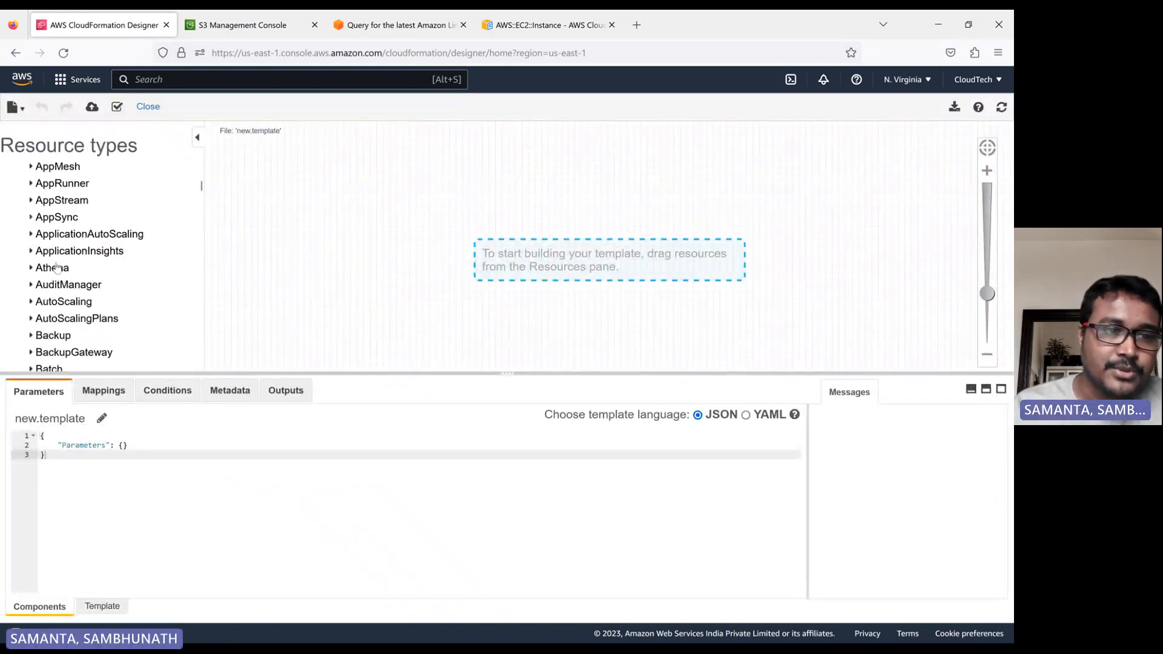
scroll(57, 267, "down", 4)
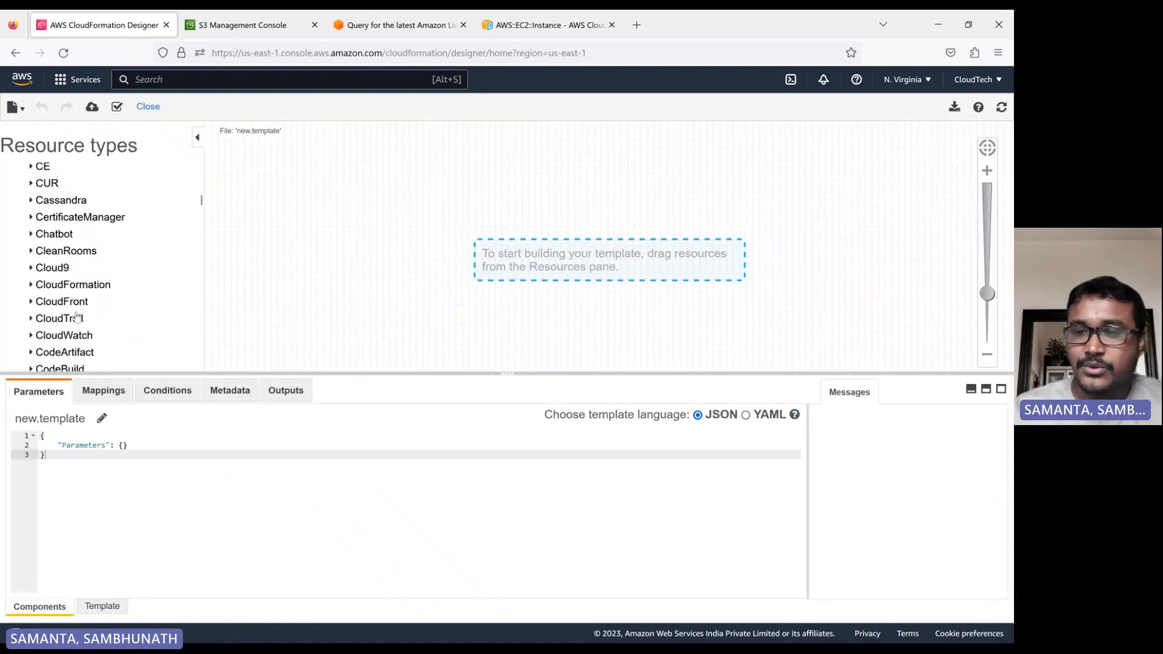
left_click(746, 417)
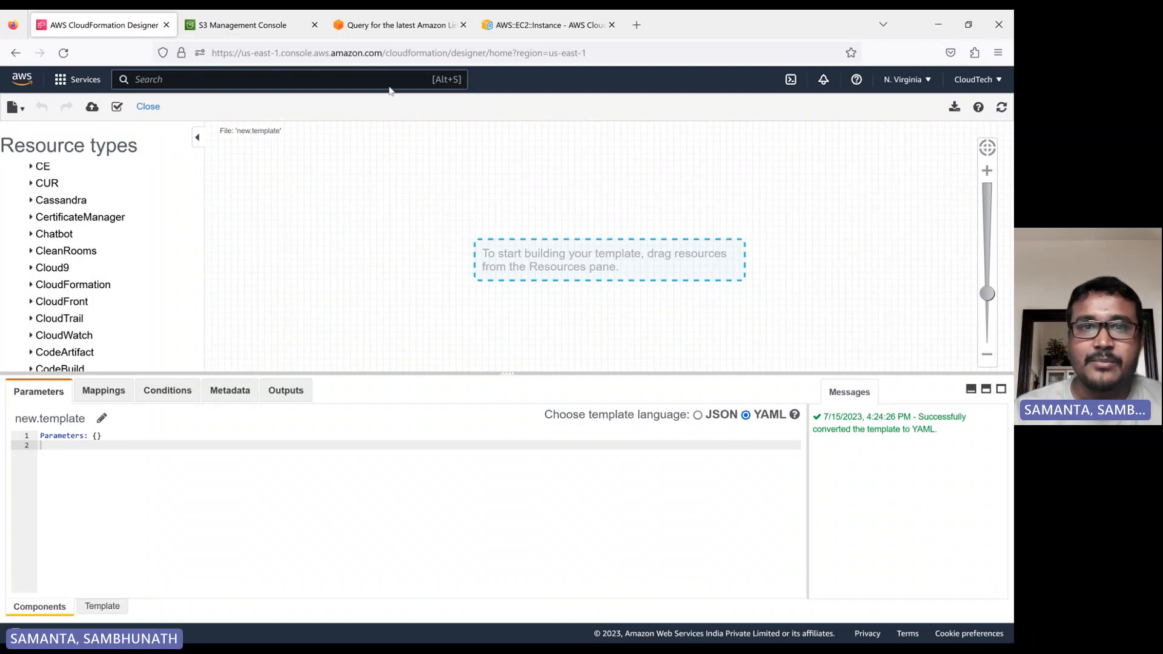
Review the AWS::EC2::Instance syntax in the CloudFormation documentation tab.
left_click(545, 25)
scroll(502, 353, "up", 4)
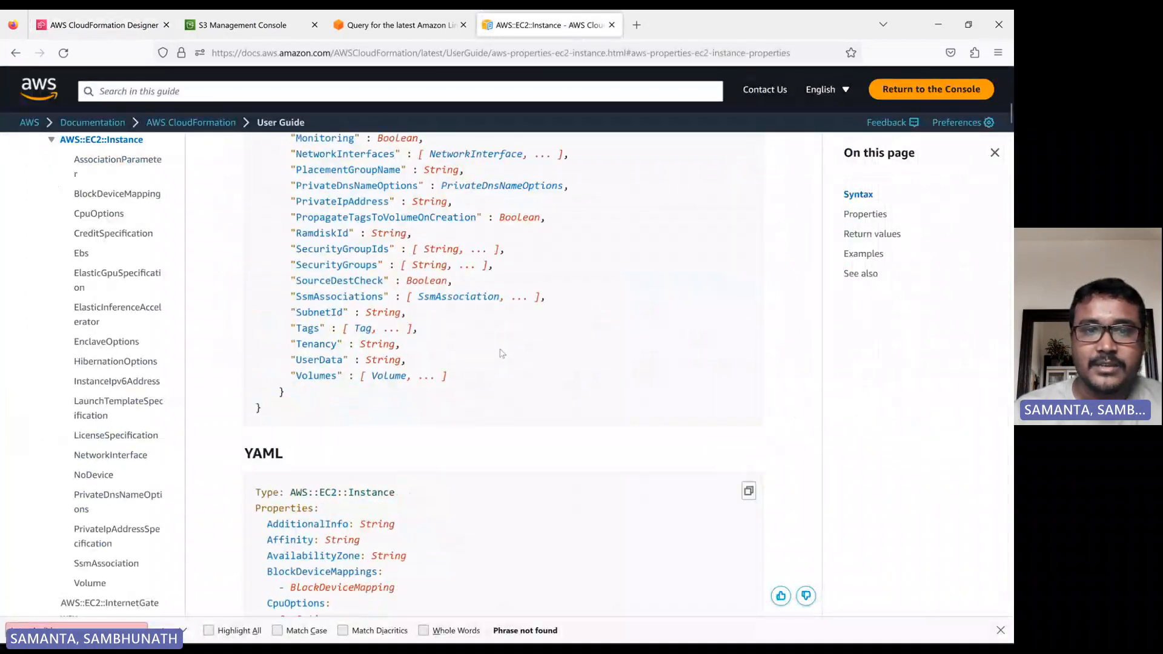
scroll(501, 353, "up", 10)
scroll(290, 380, "down", 1)
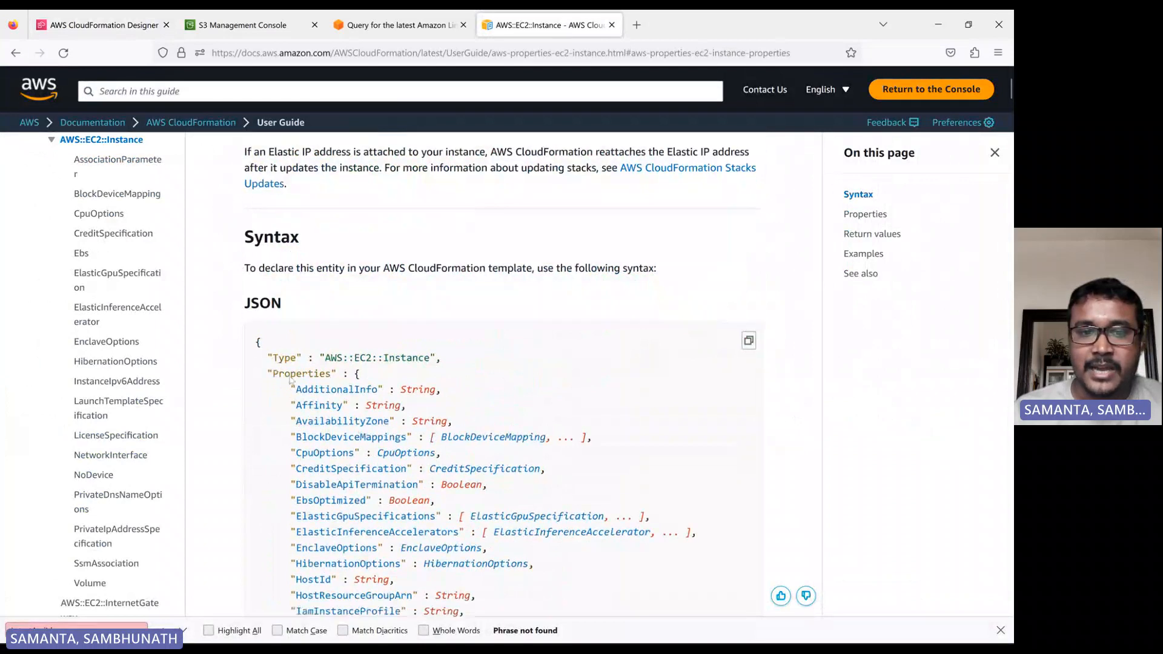
scroll(290, 380, "down", 2)
scroll(293, 360, "up", 4)
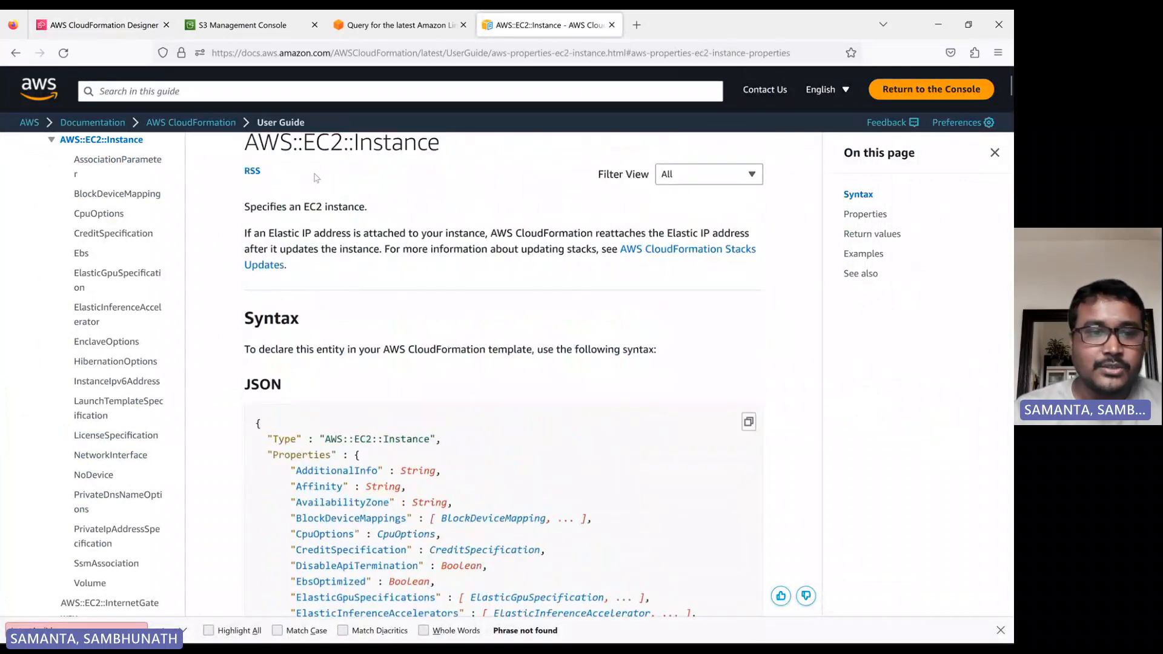
scroll(332, 331, "down", 7)
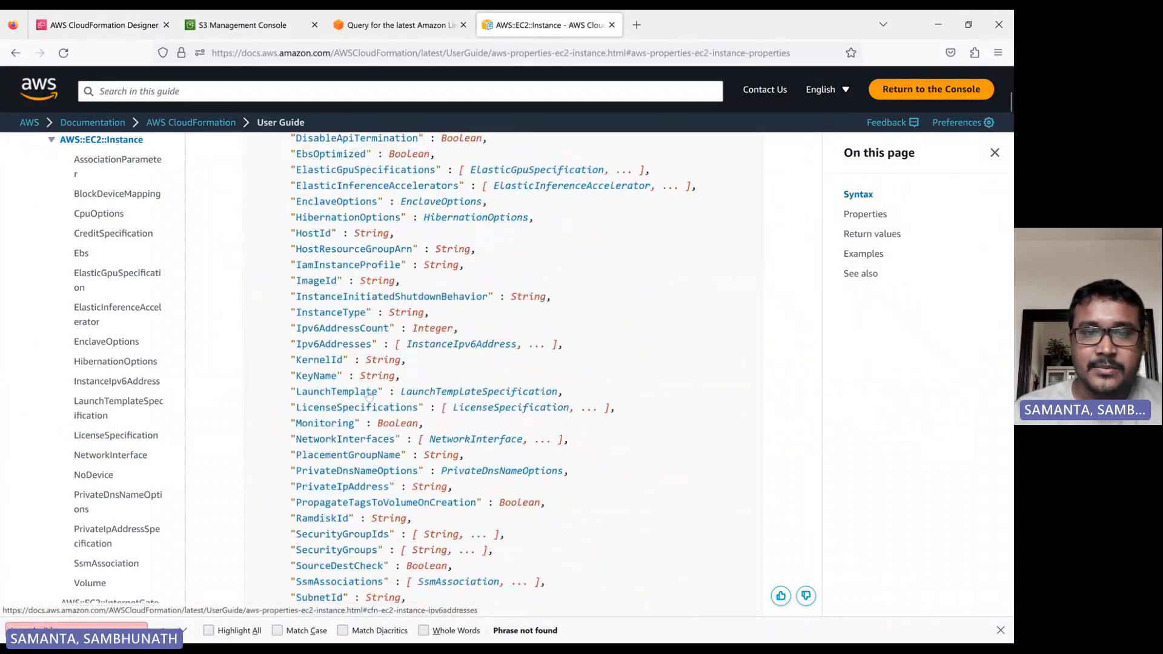
Add an EC2 Instance resource to the Designer canvas.
scroll(359, 343, "down", 10)
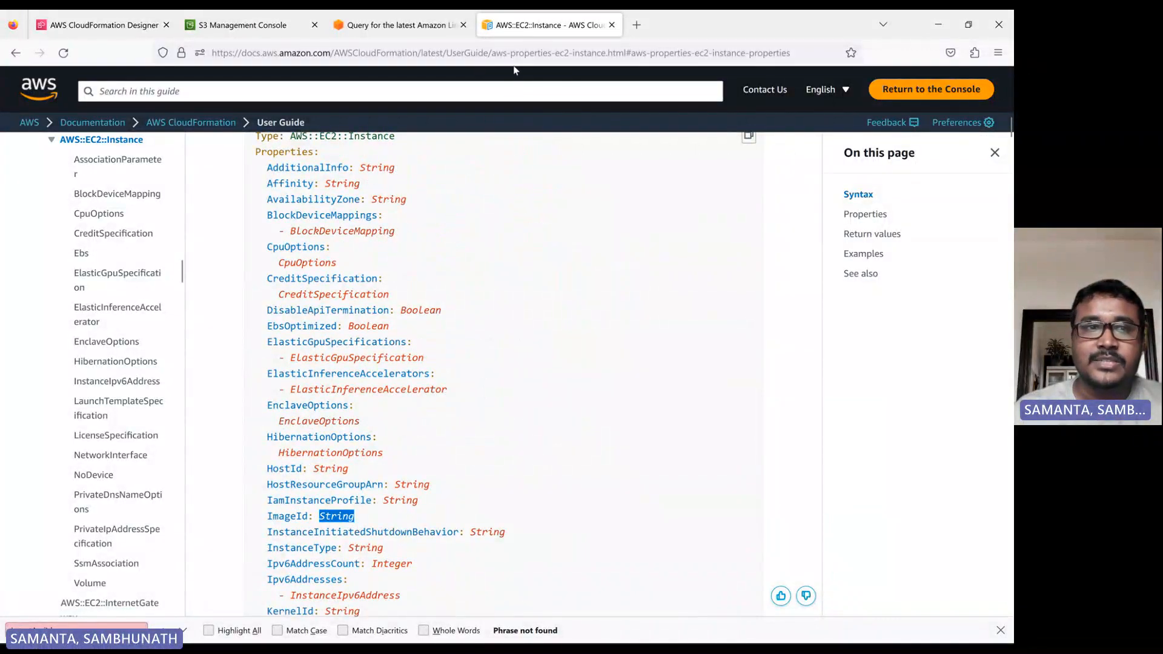
left_click(88, 20)
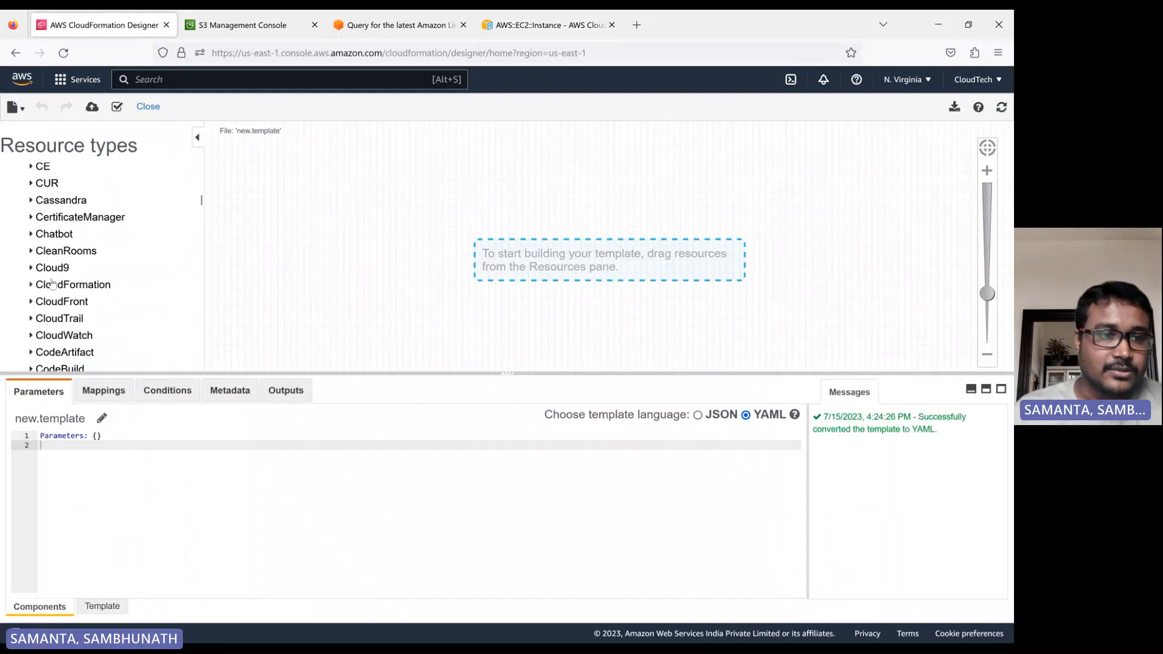
scroll(75, 293, "down", 5)
scroll(76, 294, "down", 6)
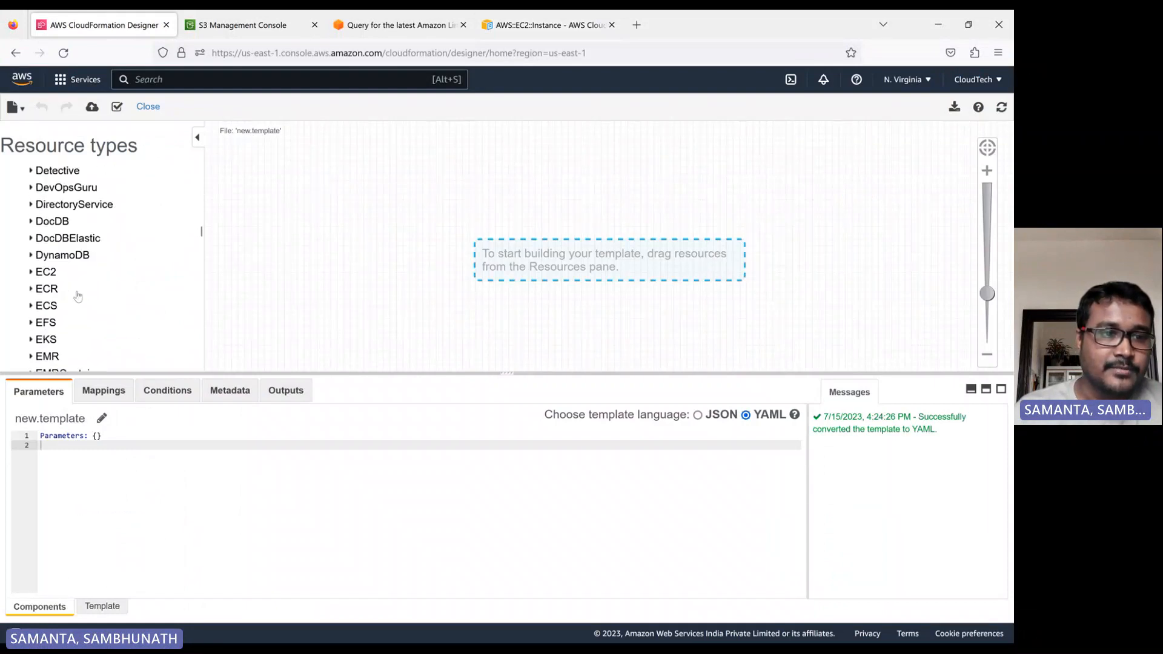
scroll(40, 299, "up", 2)
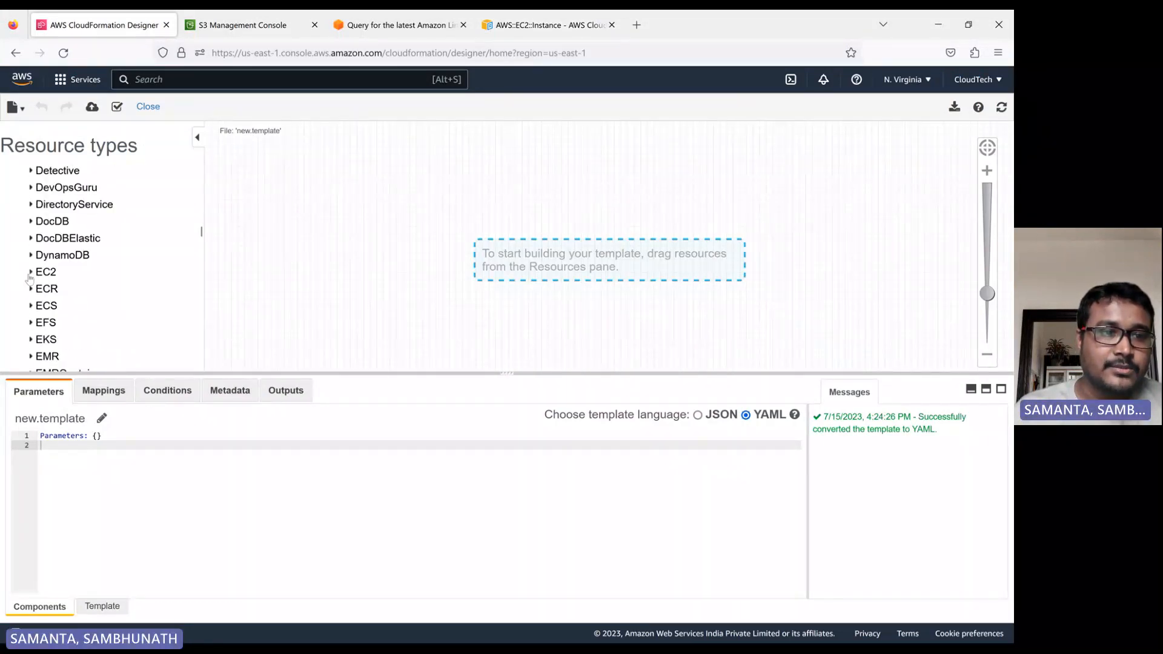
left_click(31, 272)
scroll(85, 291, "down", 3)
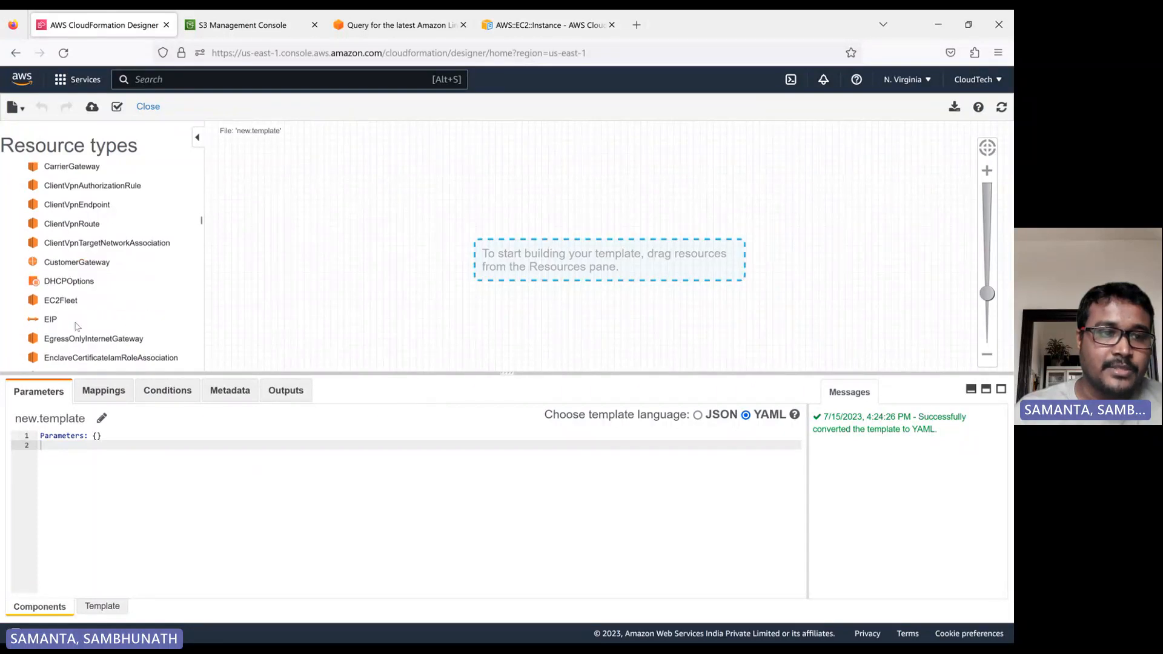
scroll(71, 306, "down", 3)
scroll(55, 354, "down", 5)
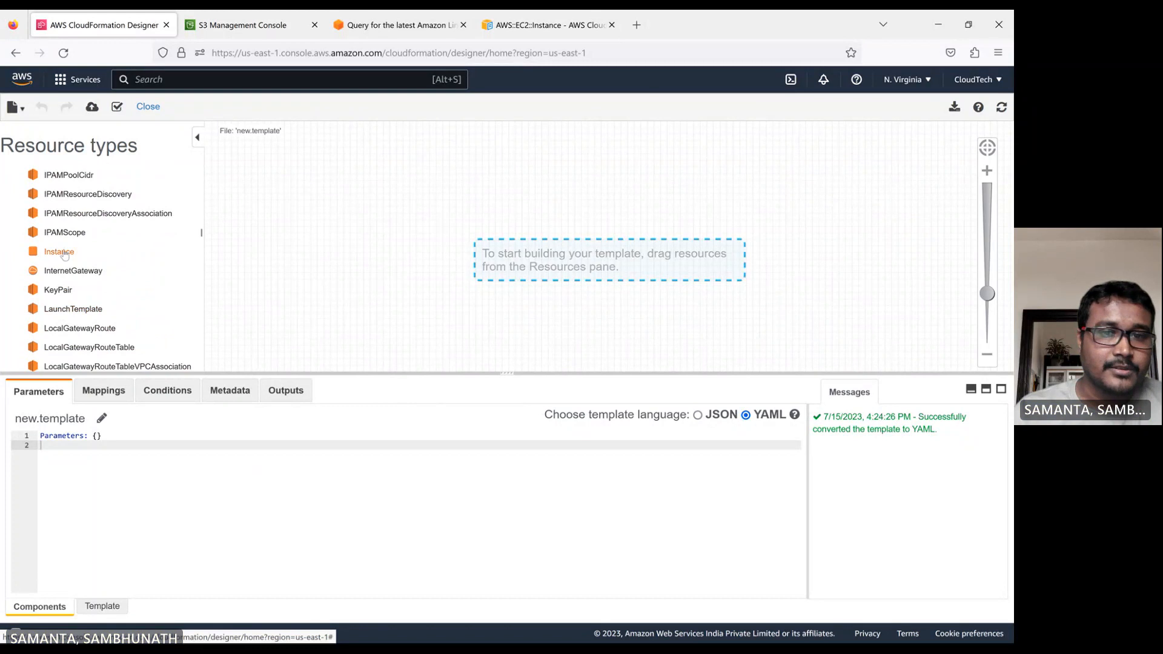
left_click_drag(58, 251, 494, 206)
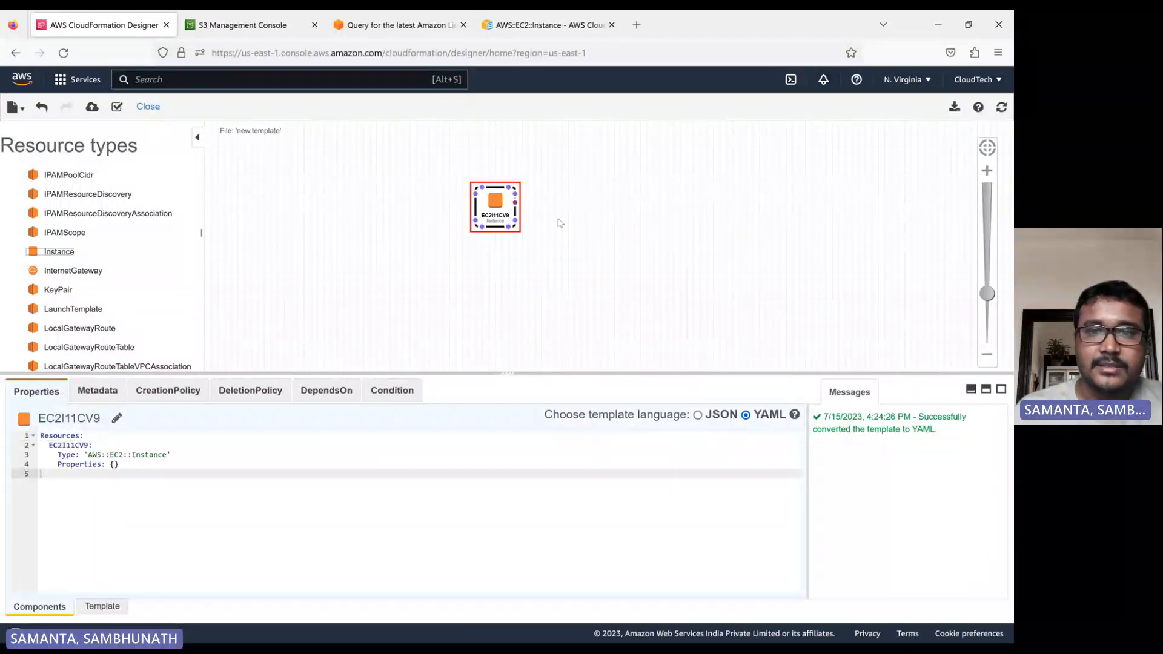
Add an EC2 SecurityGroup resource to the canvas beside the instance.
scroll(129, 264, "down", 3)
scroll(127, 267, "down", 4)
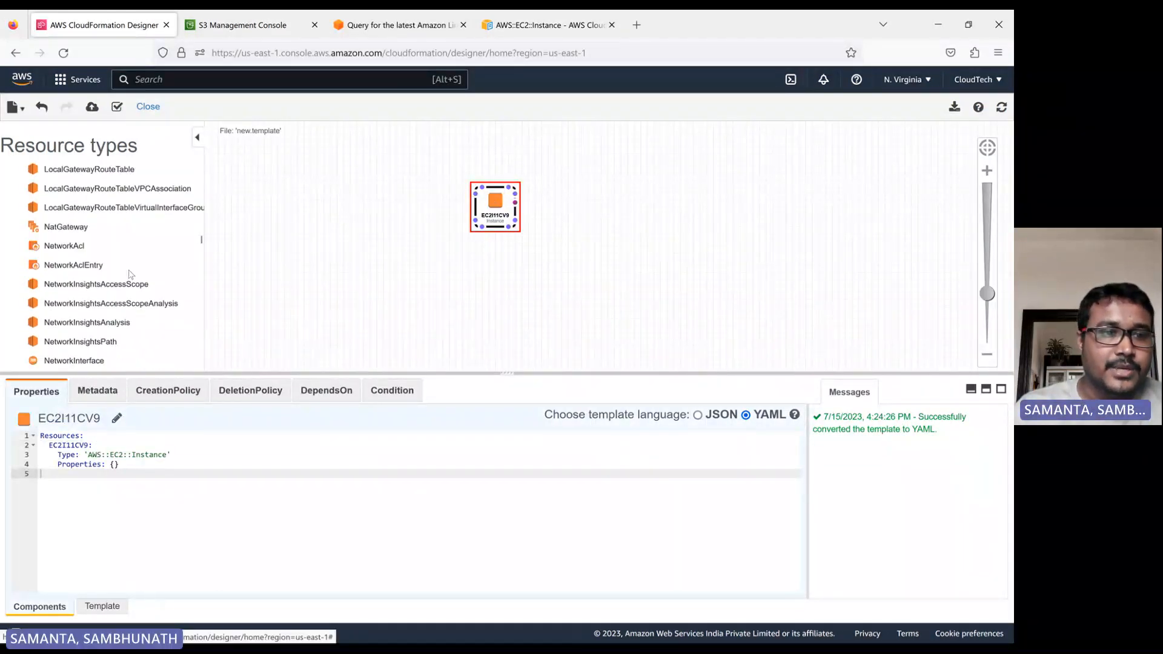
scroll(97, 306, "down", 4)
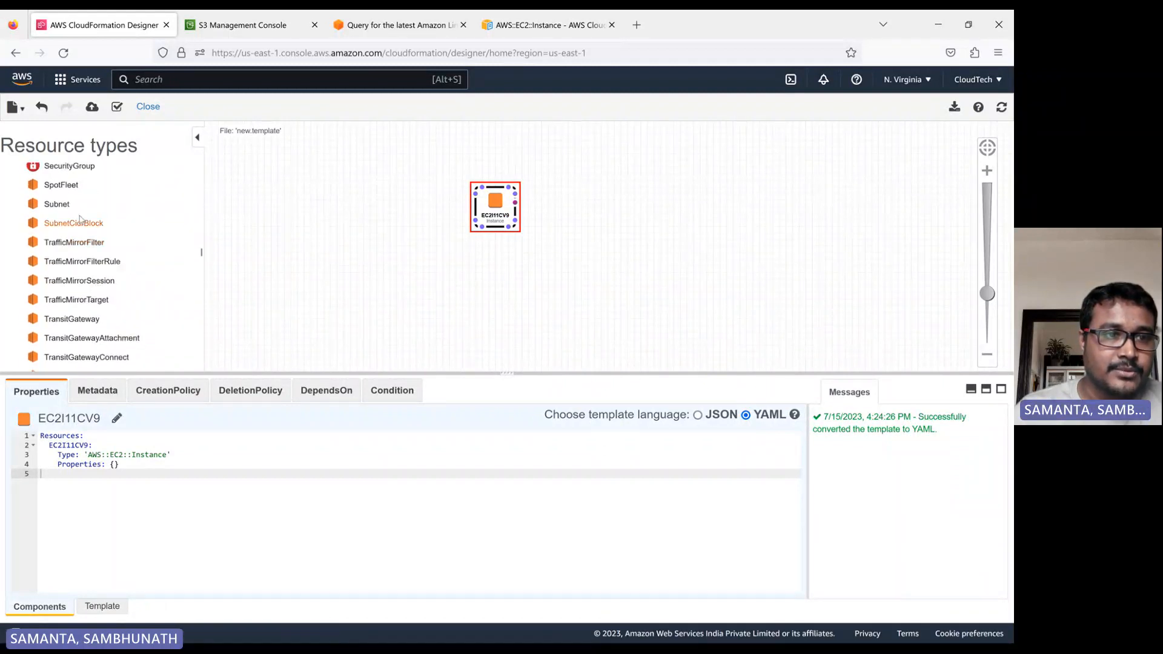
left_click_drag(69, 166, 320, 204)
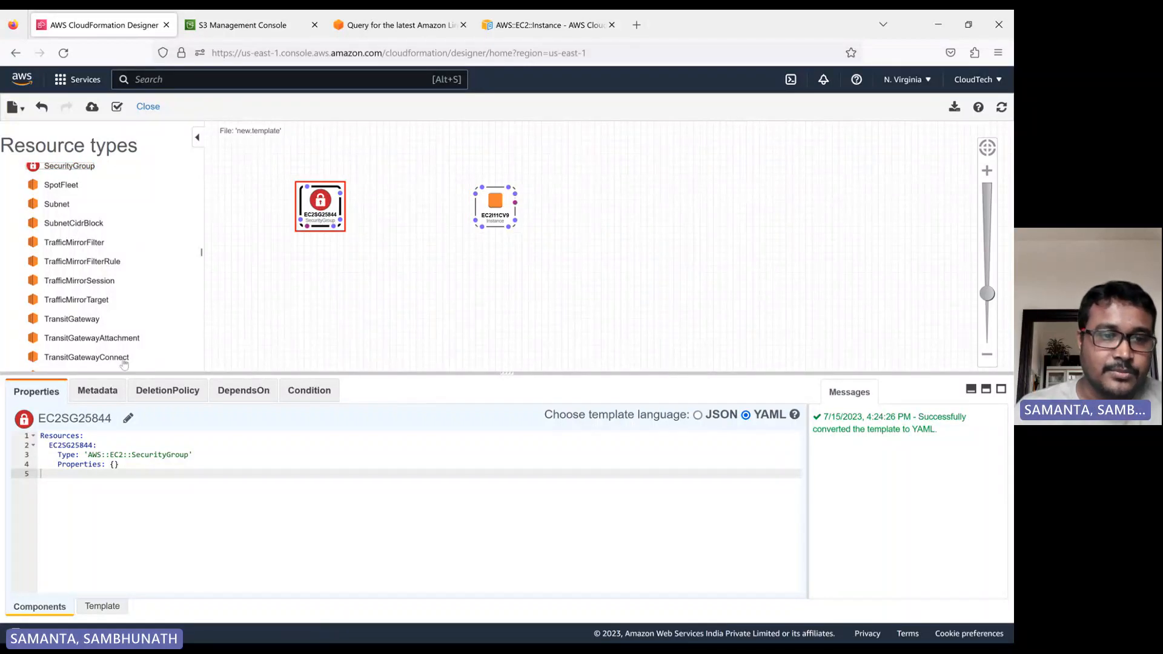
Compare the instance's empty Properties in the template code with the ImageId and InstanceType entries in the EC2 Instance documentation.
left_click(120, 609)
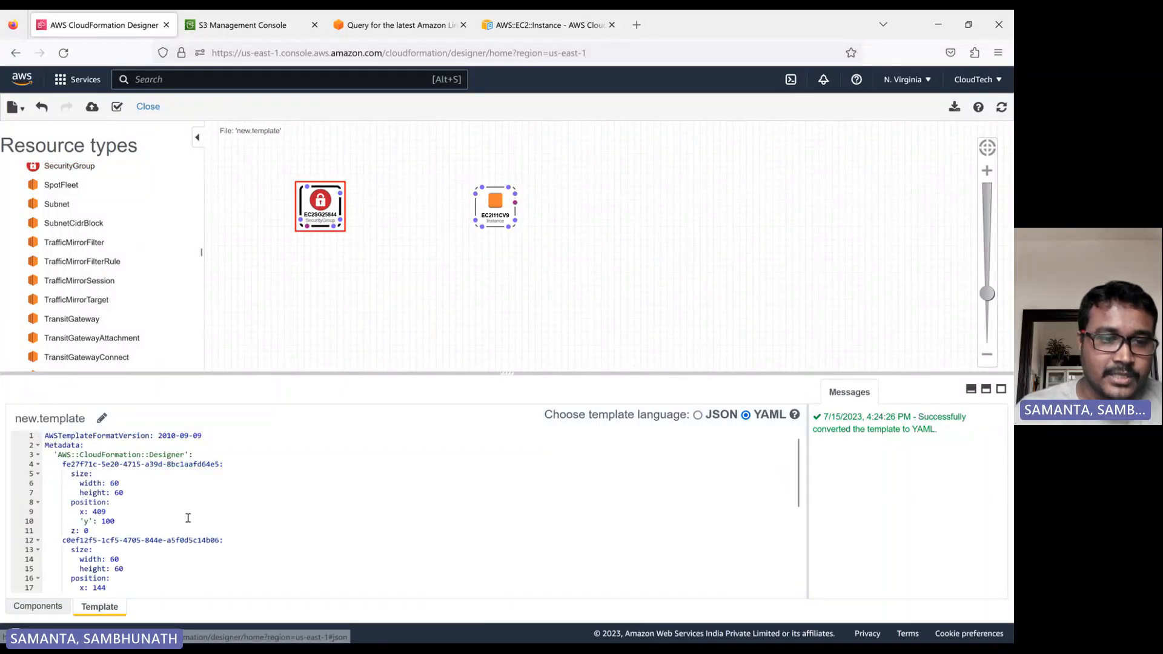
scroll(195, 517, "down", 5)
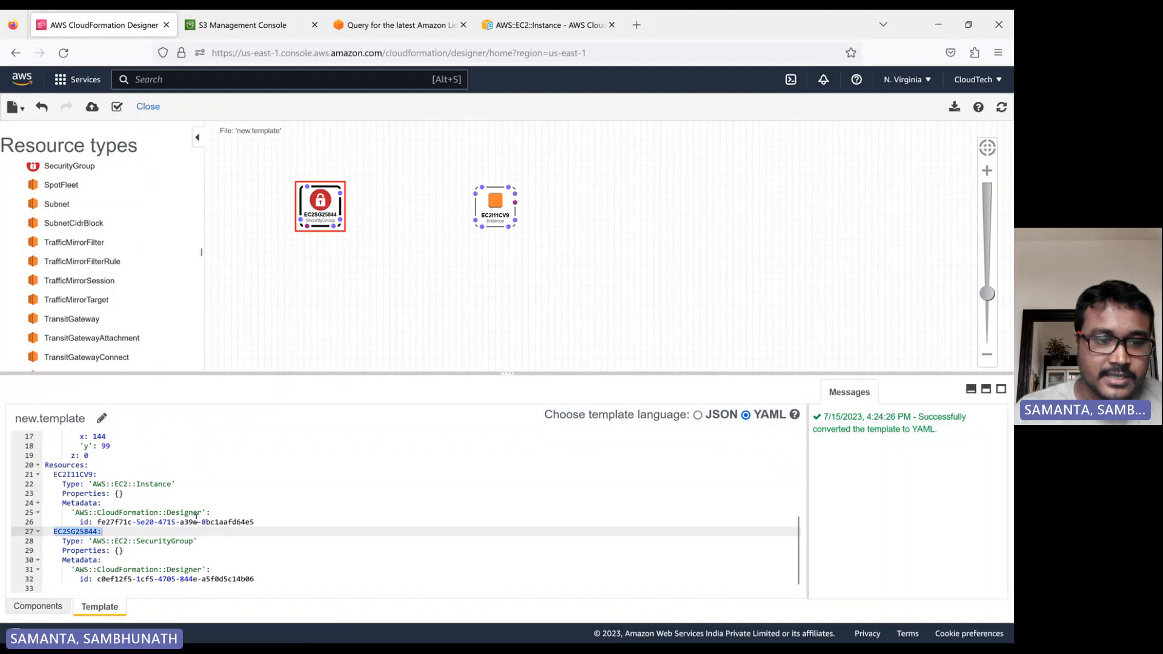
left_click(141, 492)
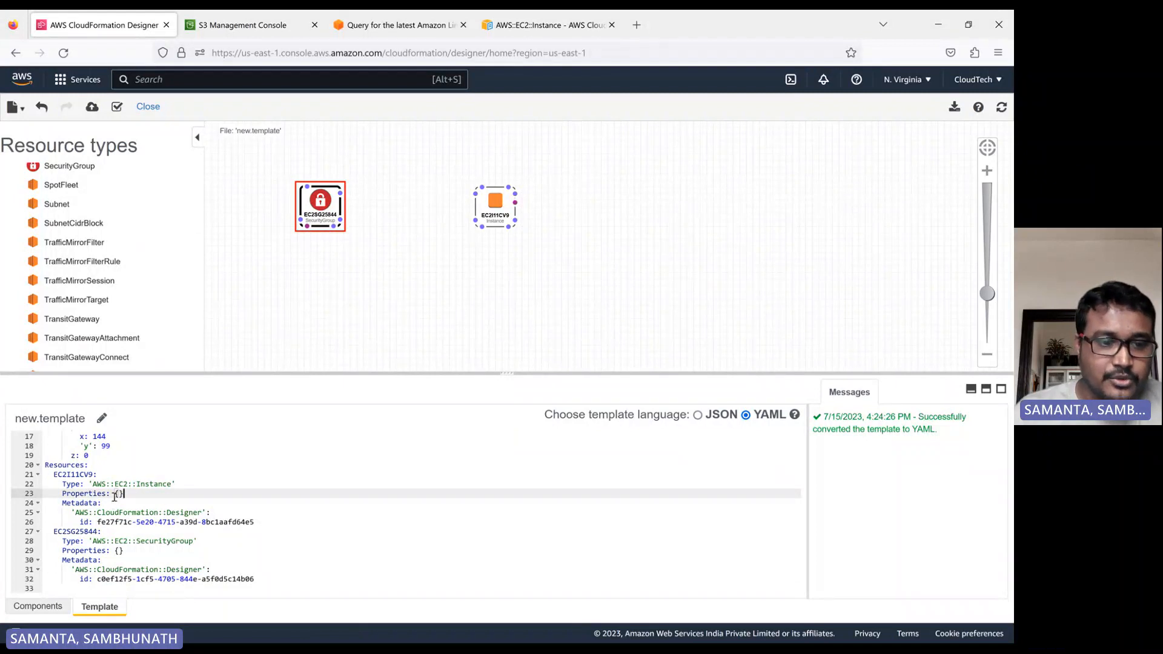
left_click(546, 25)
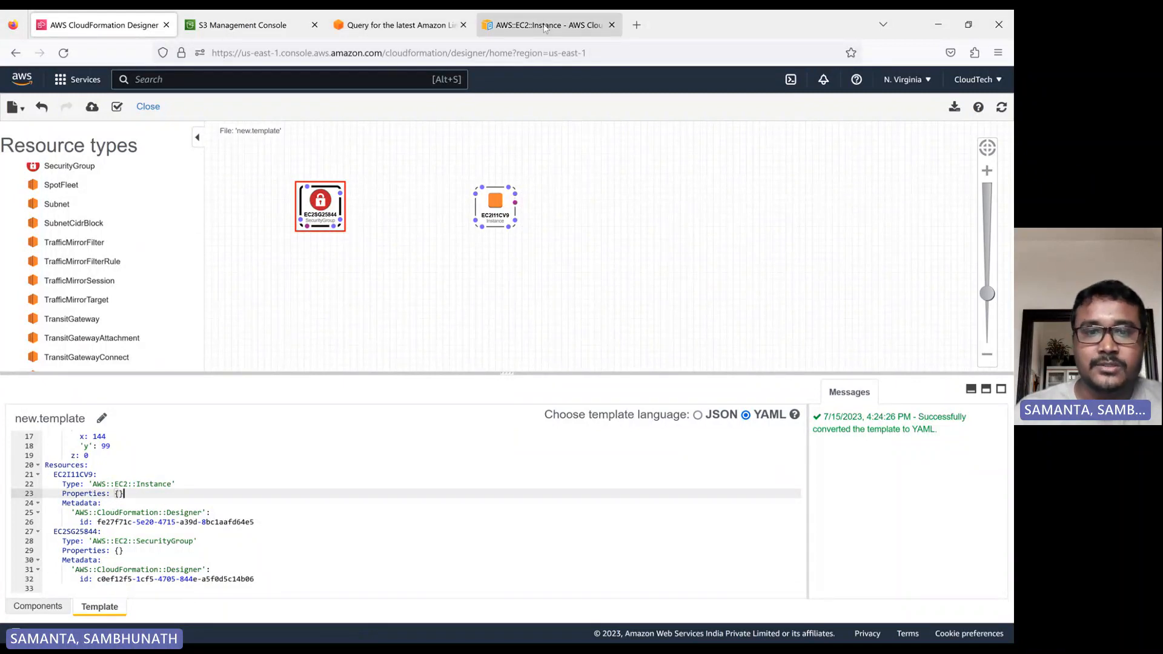
scroll(475, 358, "up", 3)
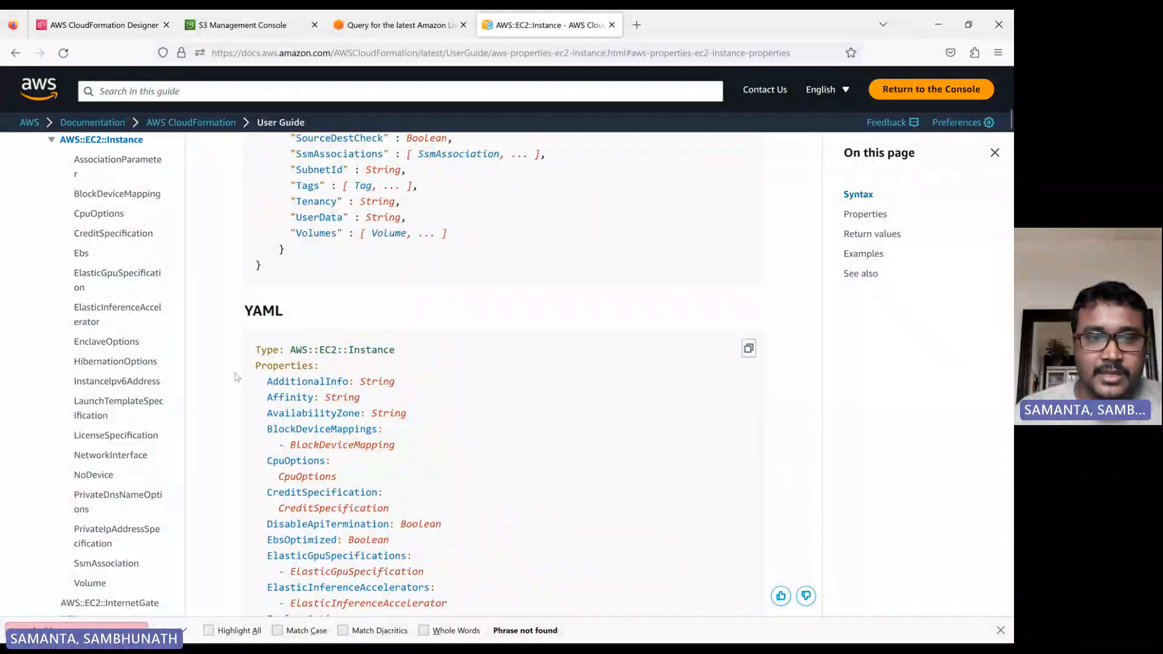
scroll(267, 365, "down", 3)
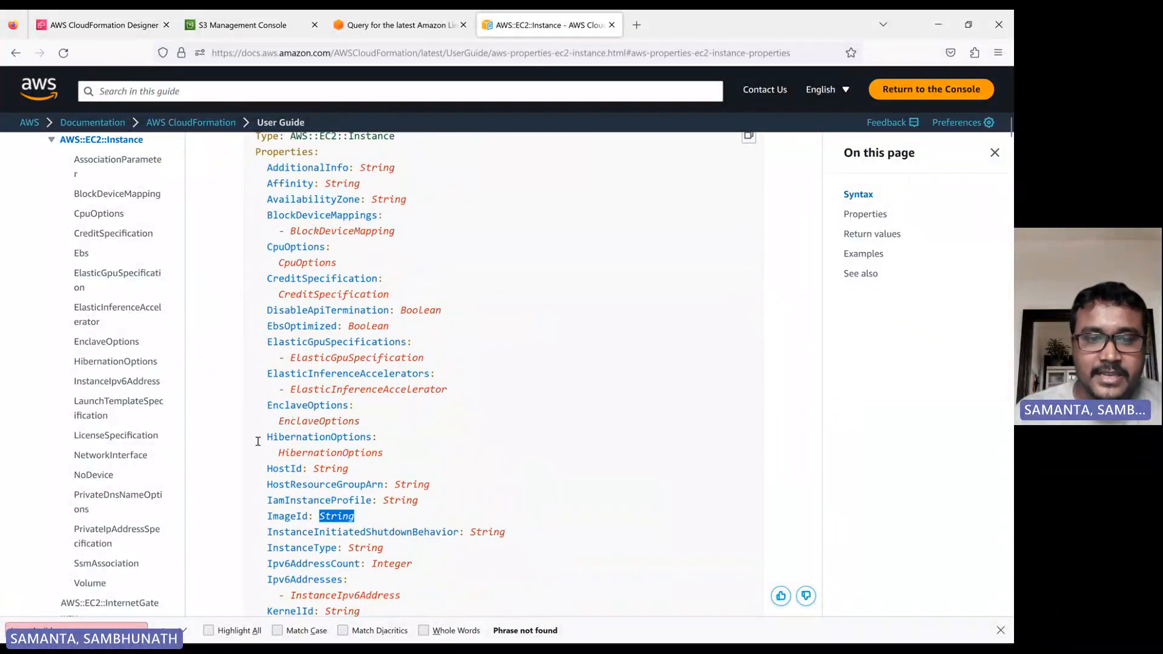
left_click_drag(266, 527, 357, 525)
scroll(412, 490, "down", 1)
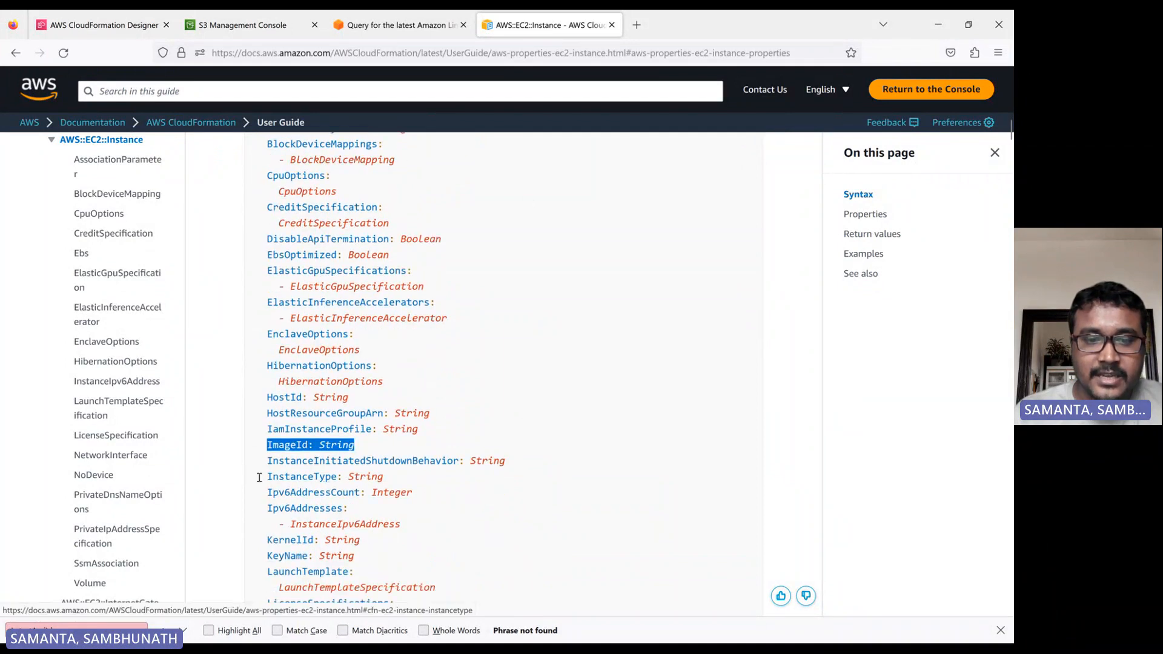
left_click_drag(261, 477, 385, 482)
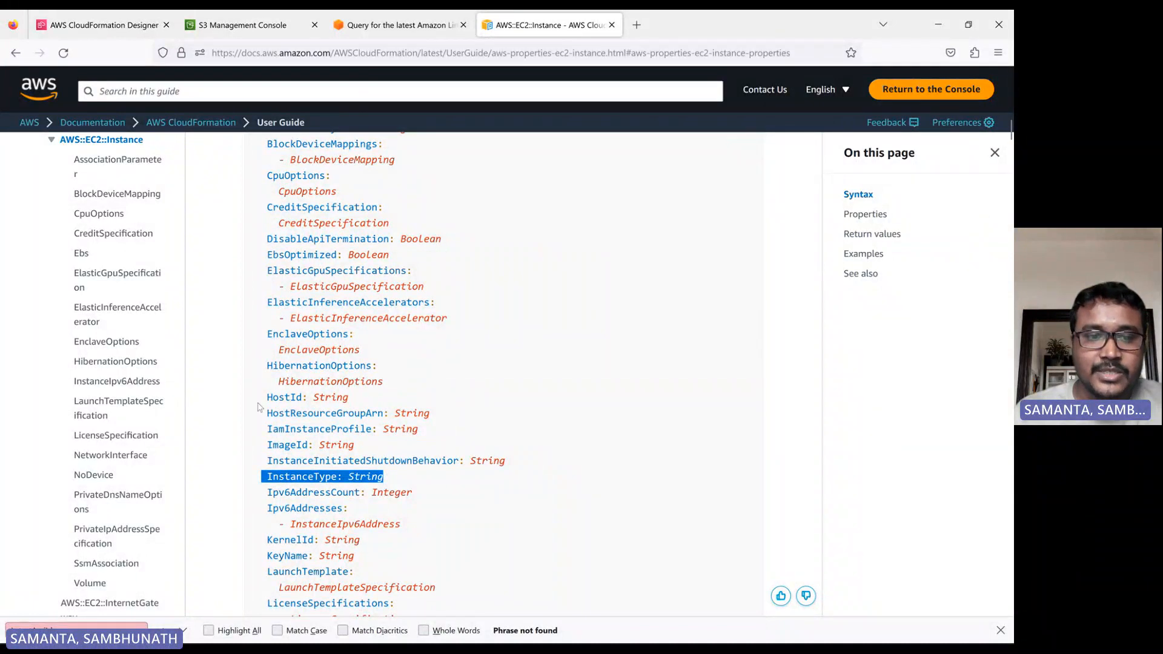
left_click_drag(263, 450, 312, 446)
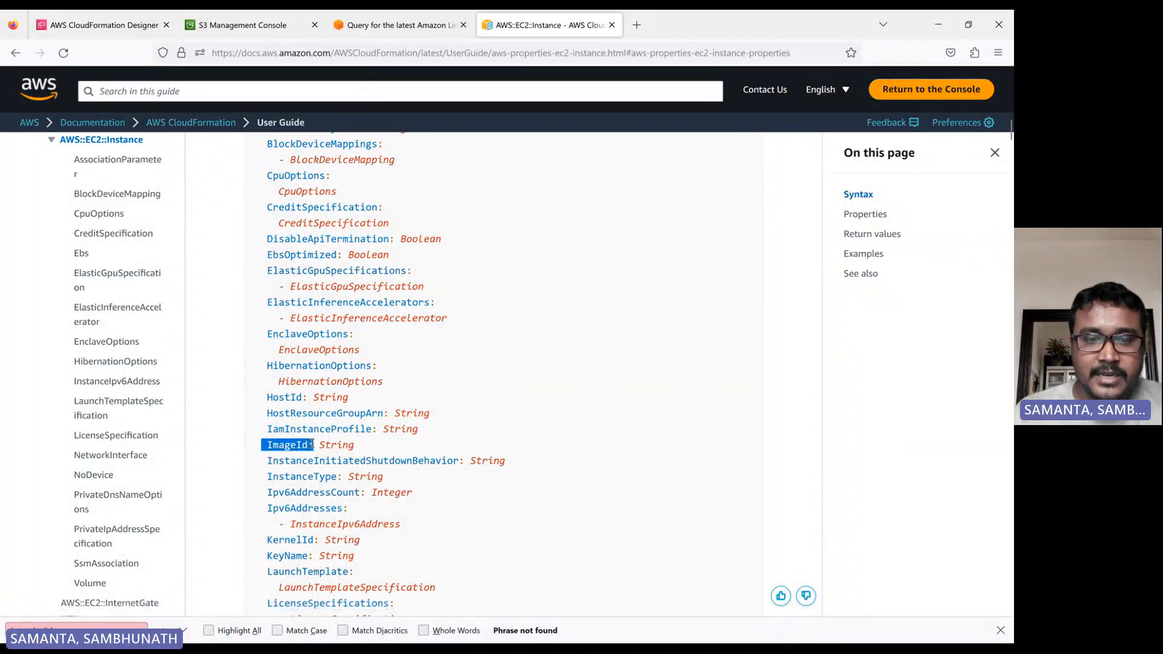
Add an ImageId key inside the instance's Properties braces in the template code.
left_click(151, 18)
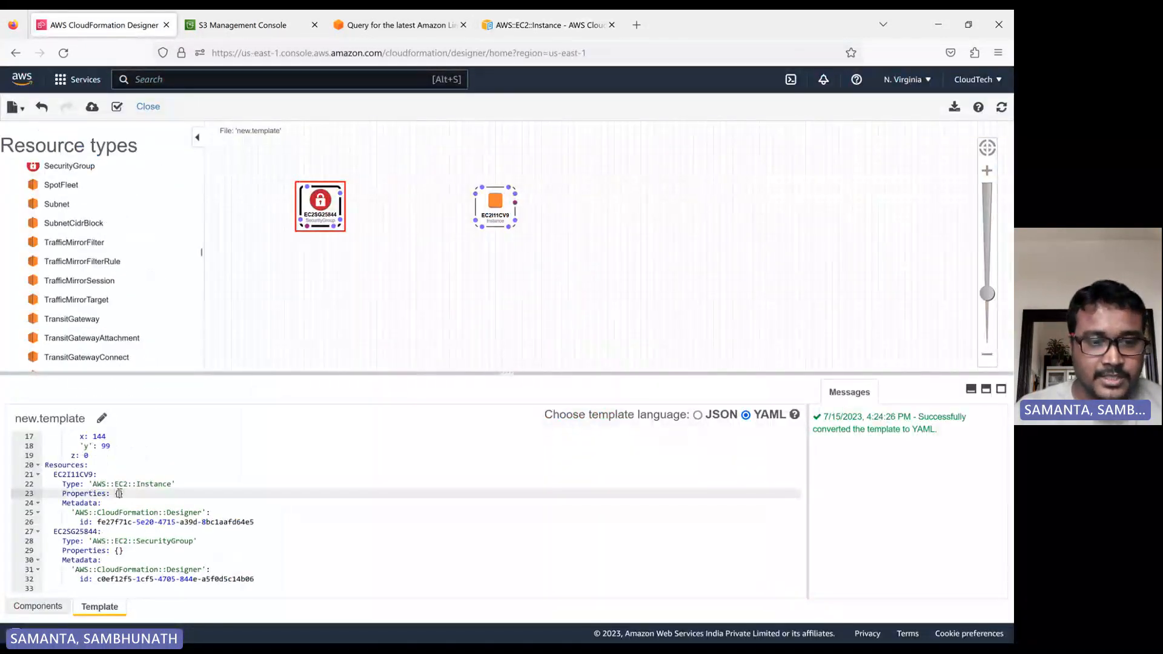
key("Return")
key("Return")
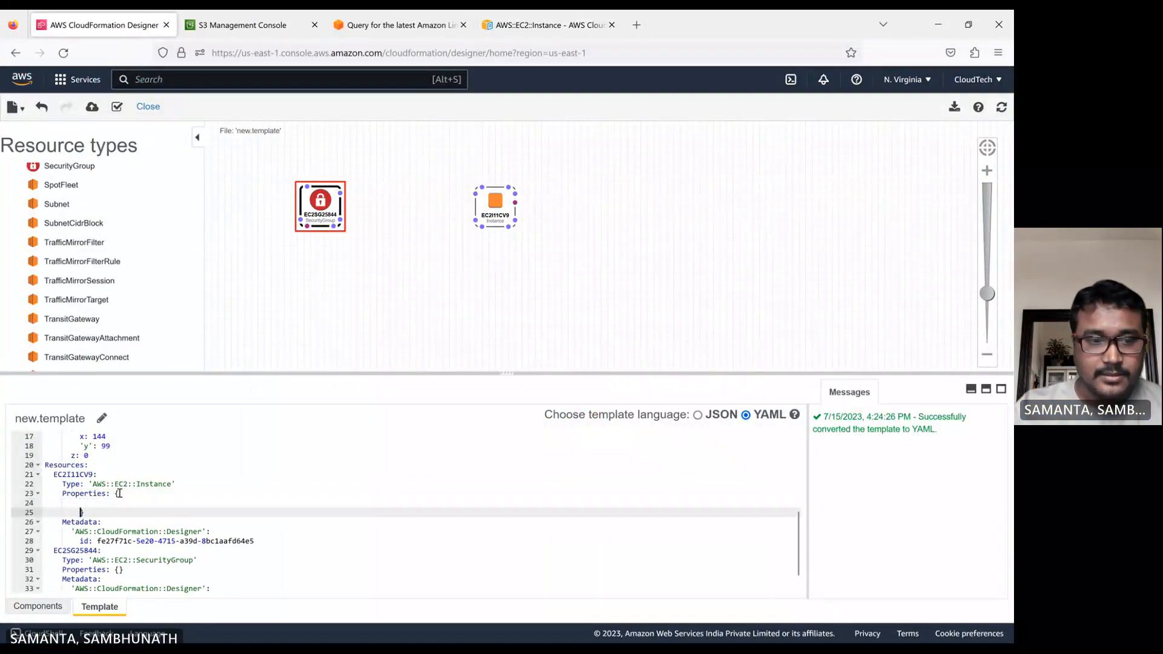
key("Up")
type("ImageId:")
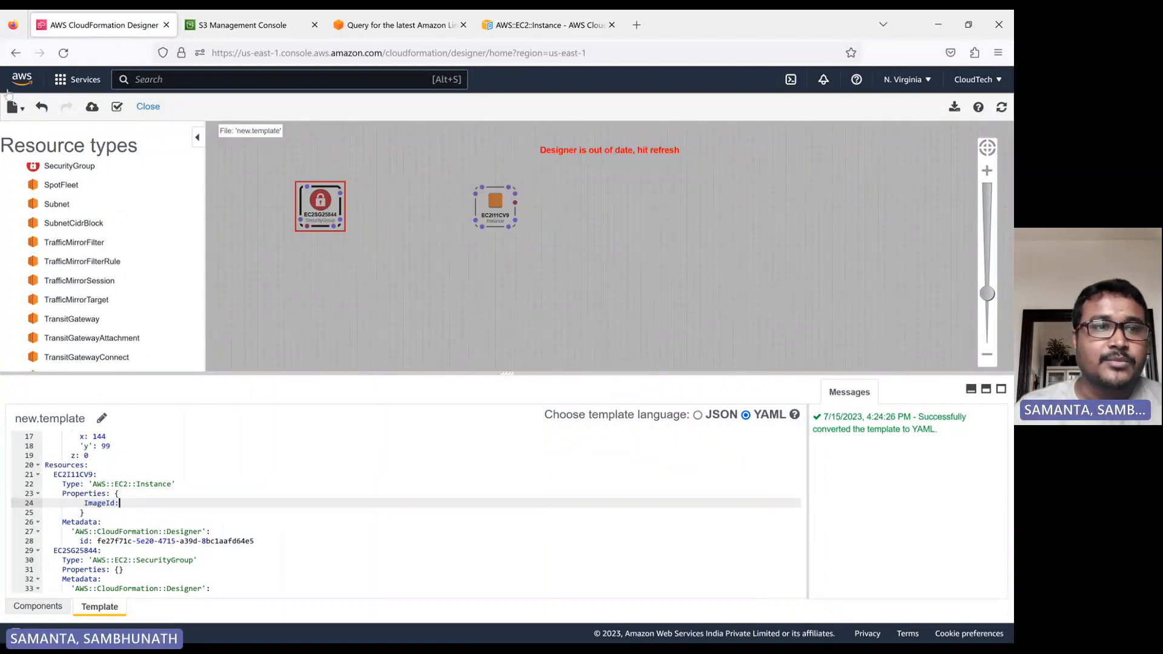
Open EC2 in a new tab and copy the Amazon Linux 2023 AMI ID from the launch wizard's AMI catalog.
left_click(63, 79)
middle_click(303, 326)
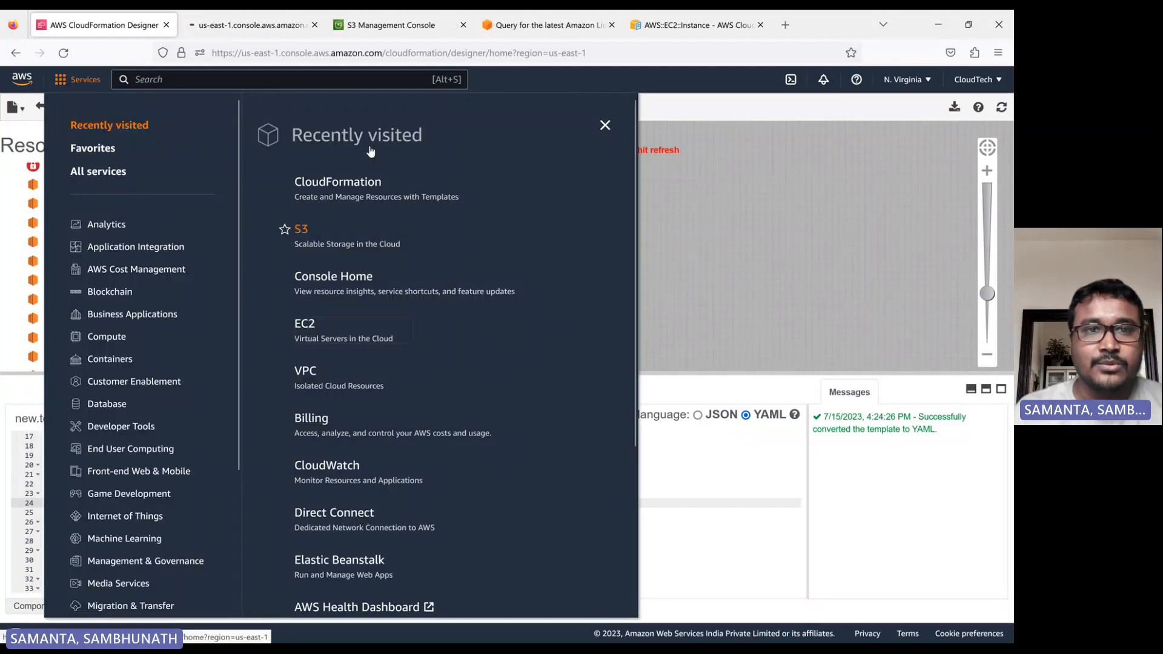
left_click(253, 24)
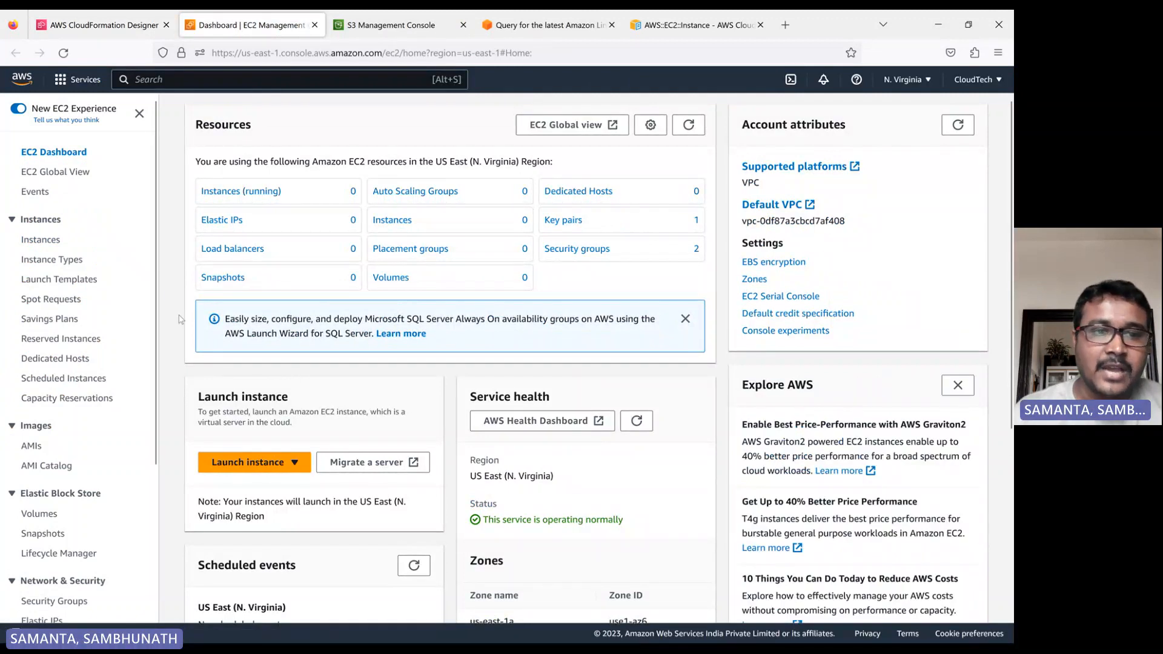
left_click(241, 191)
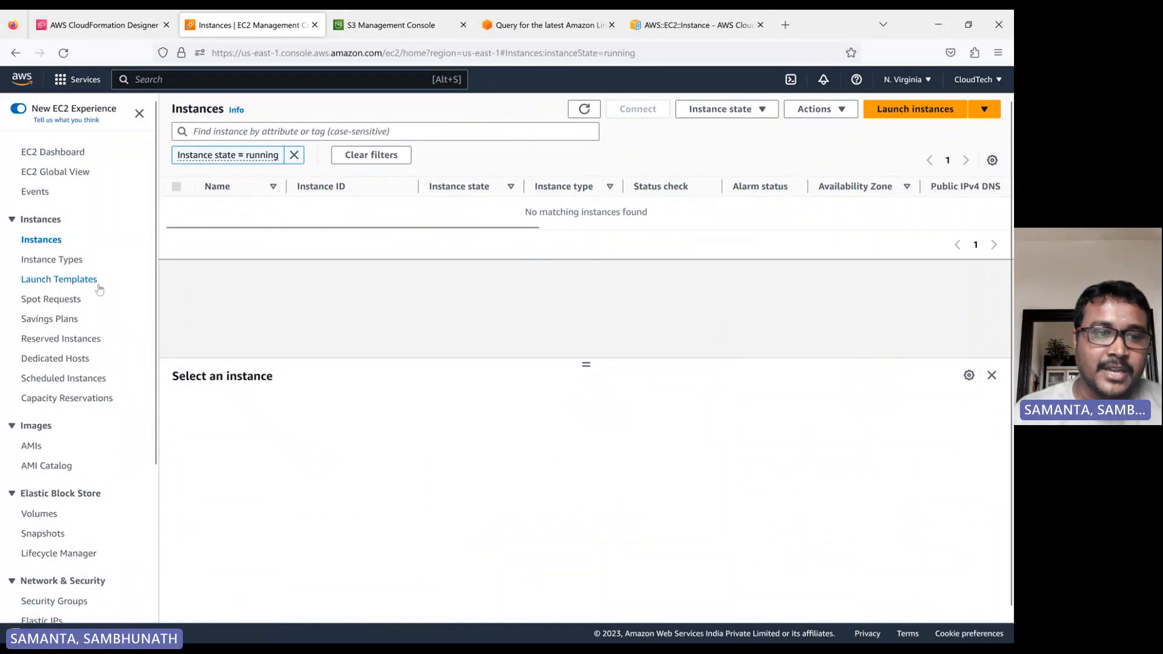
left_click(31, 449)
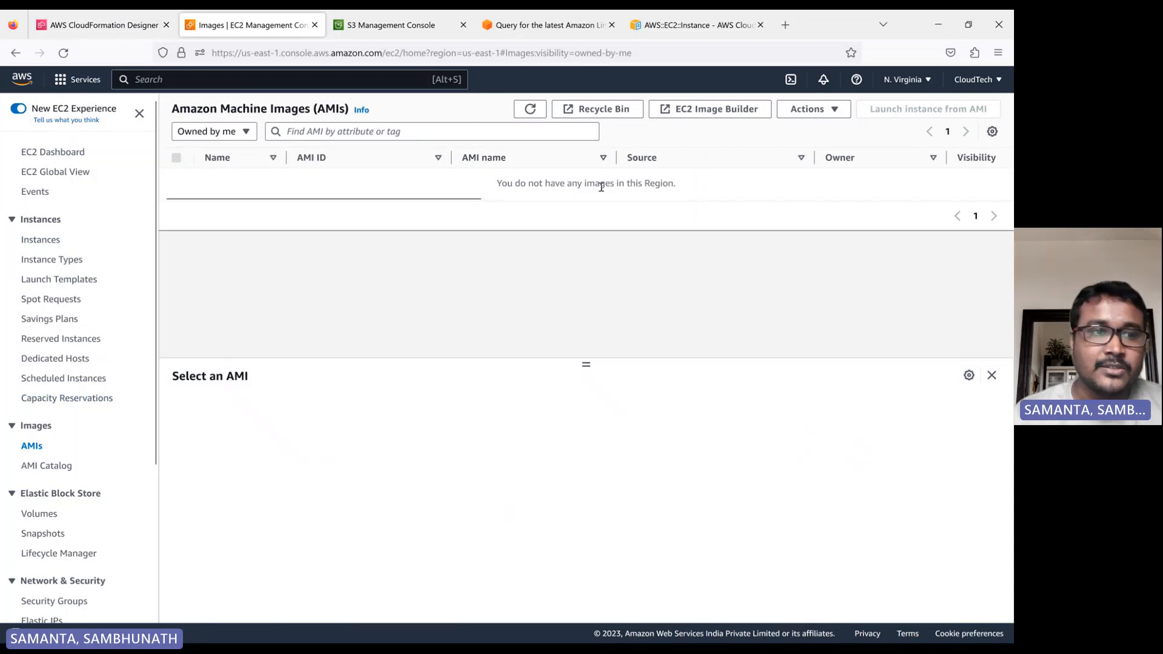
left_click(39, 242)
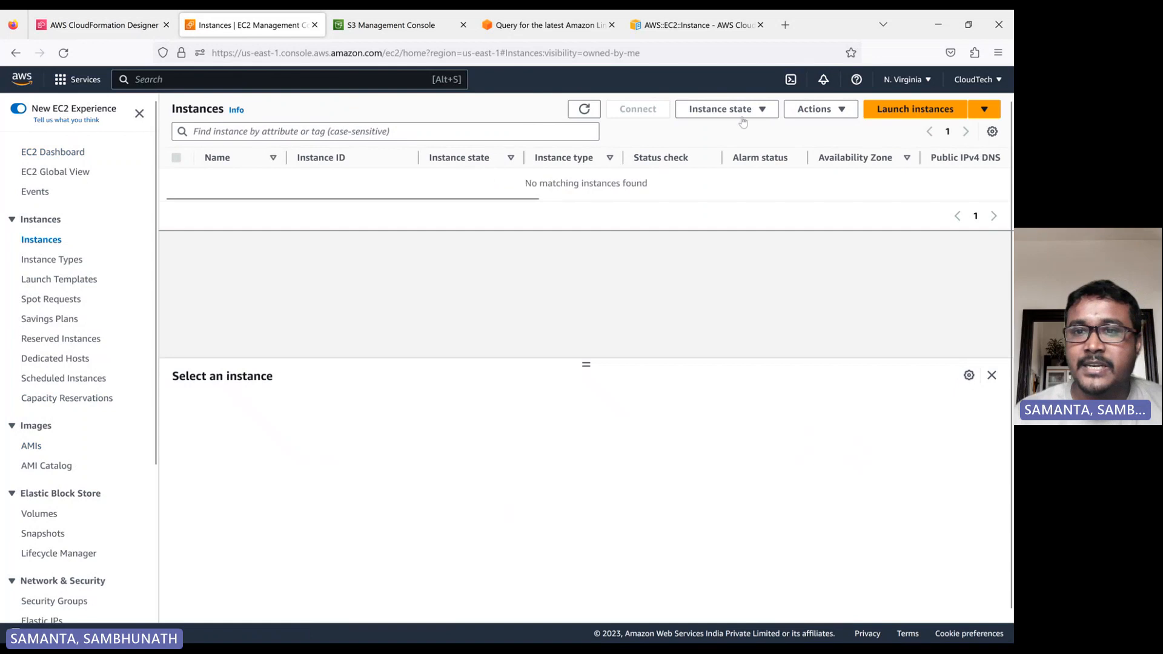
left_click(891, 112)
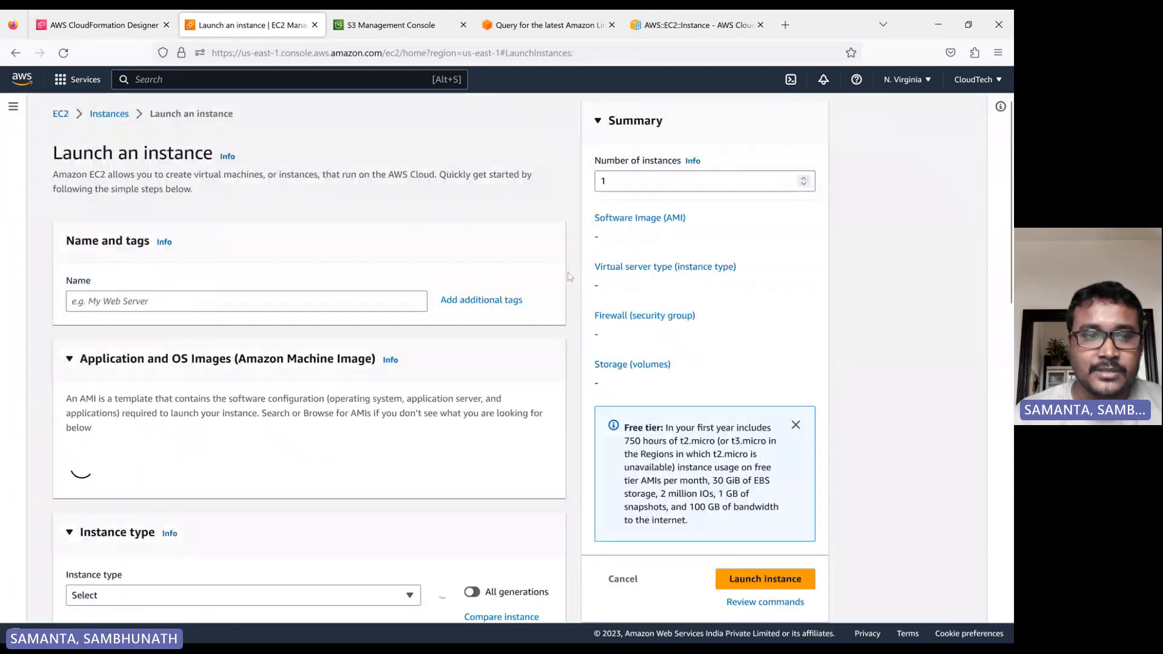
scroll(499, 362, "down", 3)
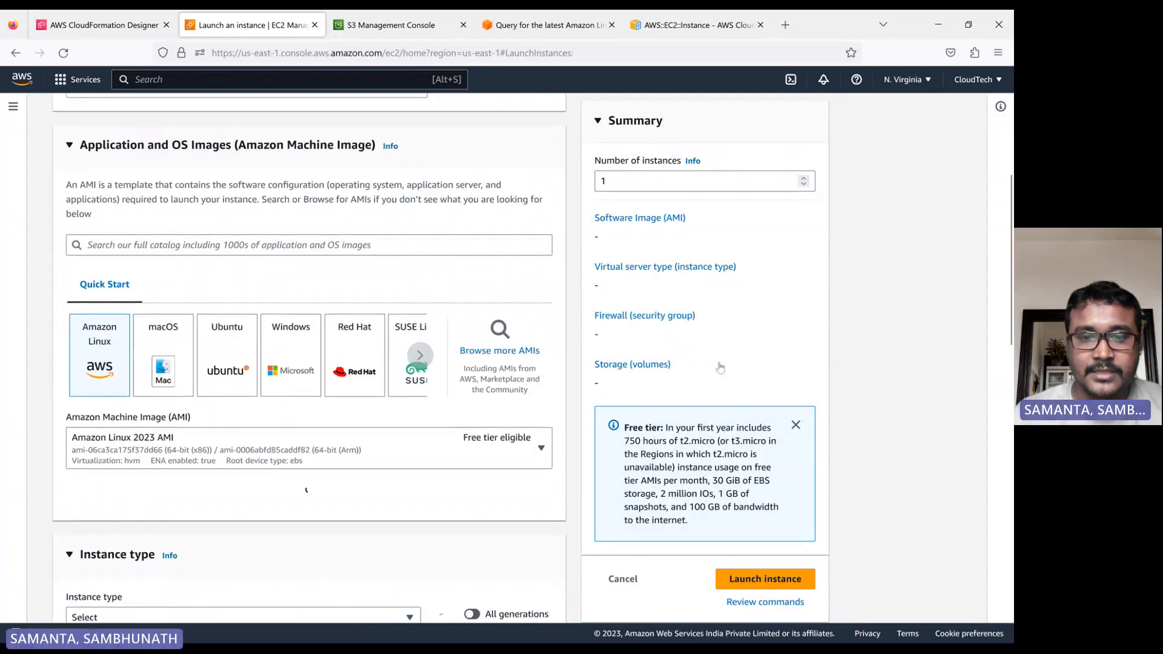
left_click(499, 351)
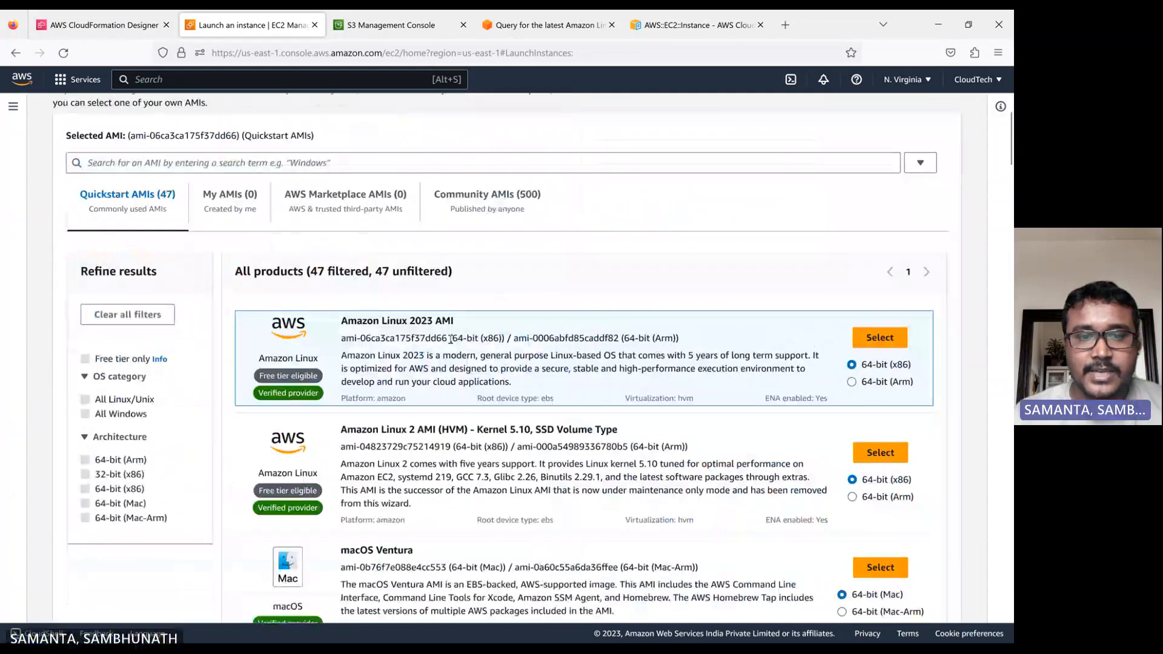
left_click_drag(344, 341, 447, 342)
key("ctrl+c")
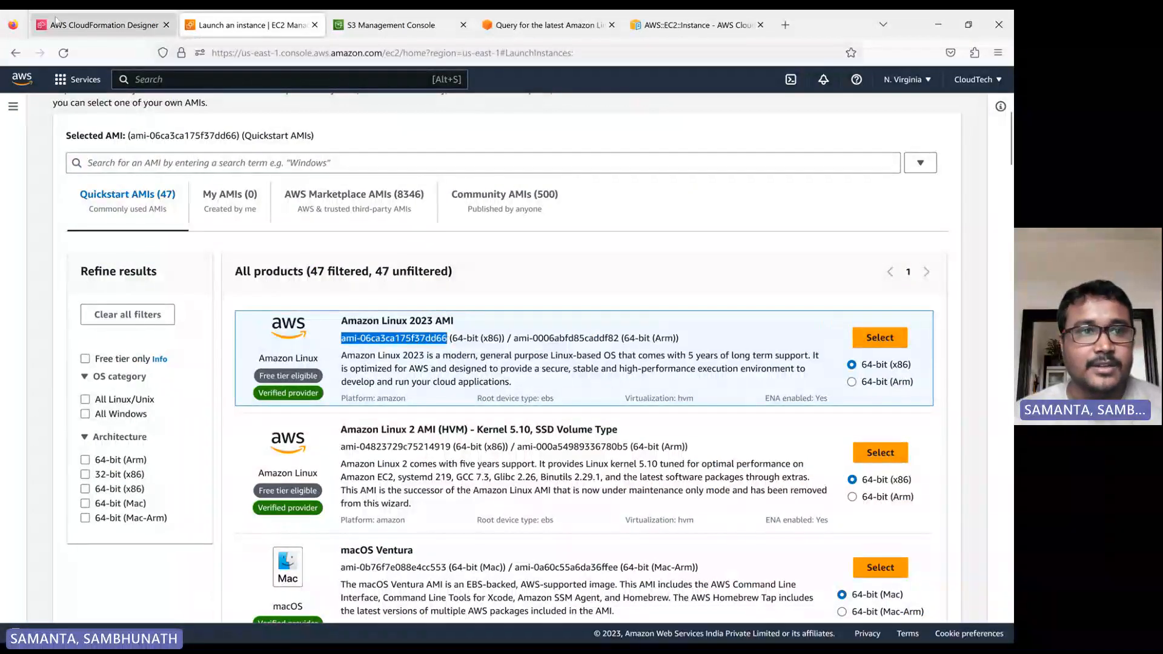
Set the instance's ImageId to ami-06ca3ca175f37dd66 in the template code.
left_click(60, 23)
left_click(764, 120)
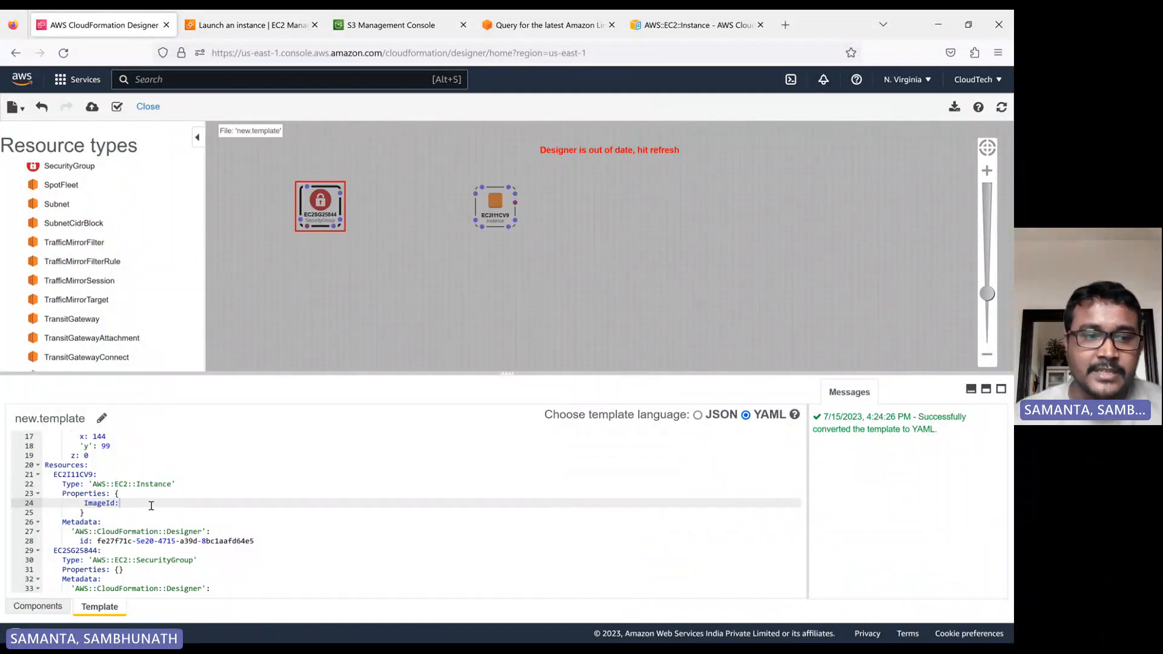
key("ctrl+v")
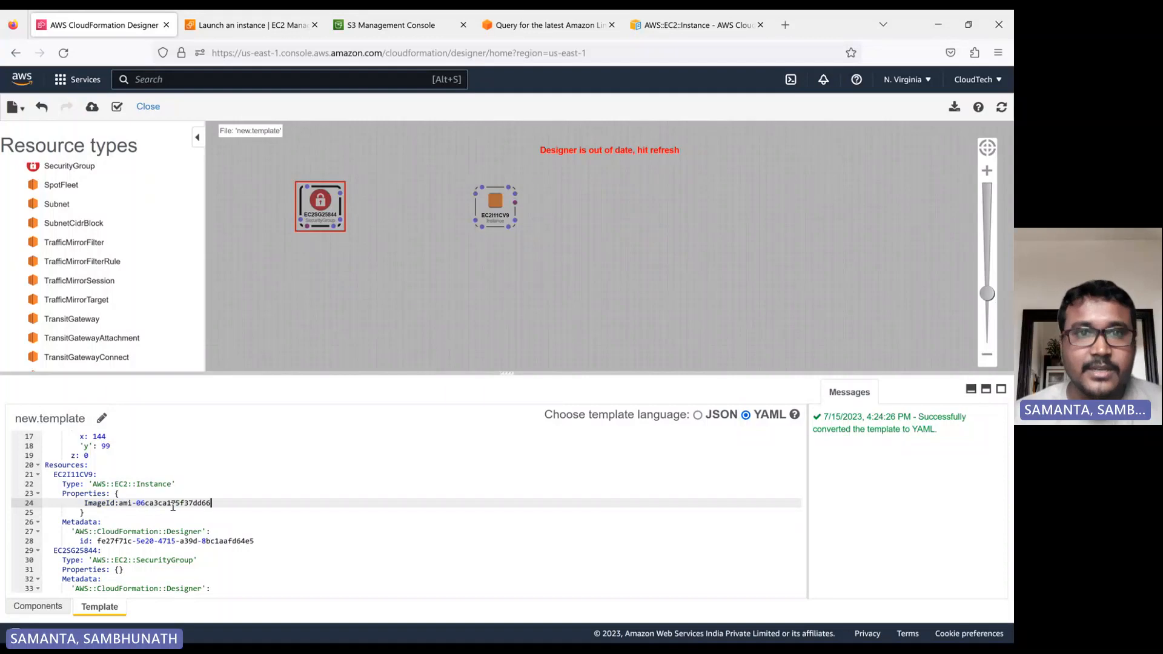
Select the example AMI name alias amzn-ami-hvm-x86_64-gp2 in the Amazon Linux AMI query blog post.
left_click(526, 31)
scroll(192, 398, "down", 3)
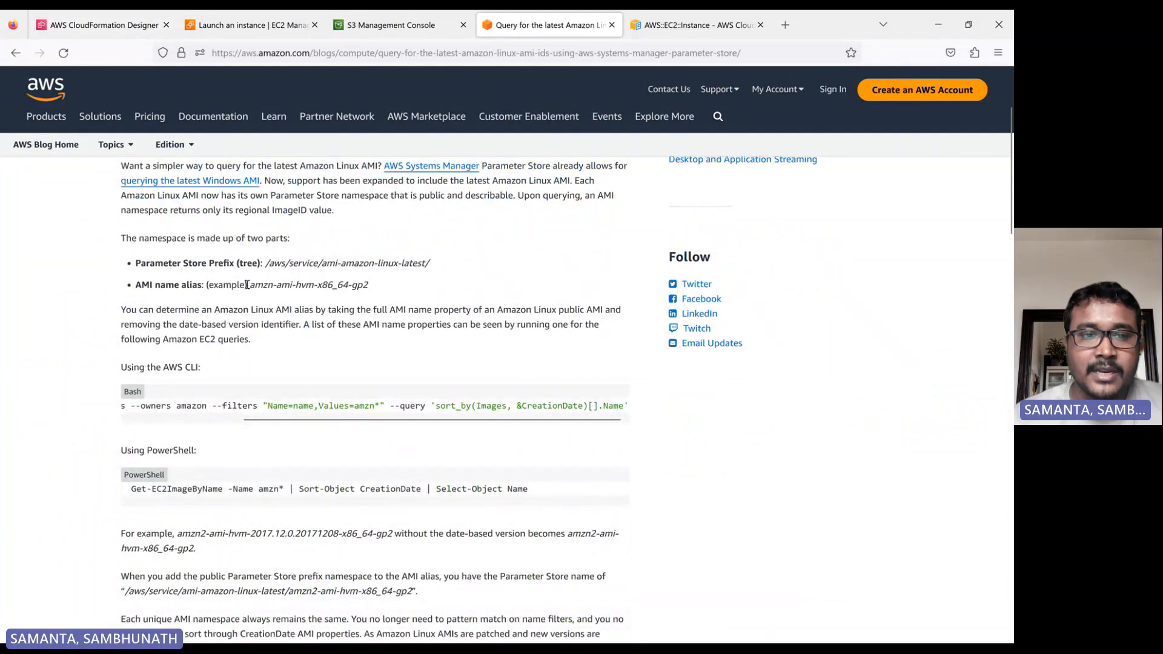
left_click_drag(247, 285, 368, 285)
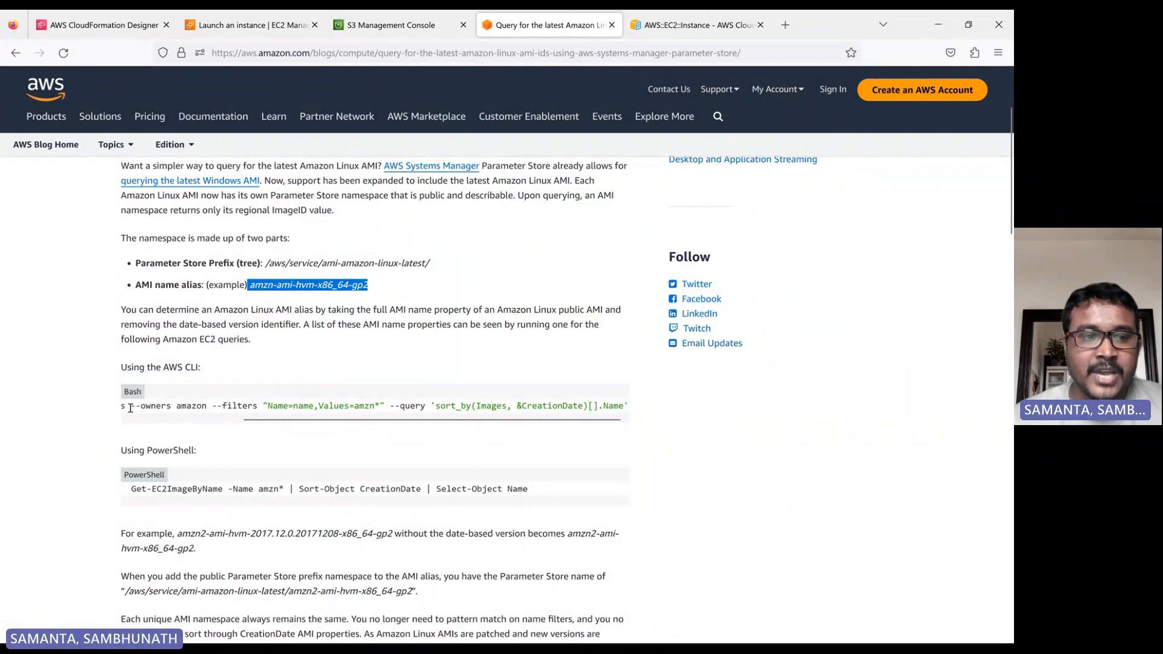
Select the Parameter Store name /aws/service/ami-amazon-linux-latest/amzn2-ami-hvm-x86_64-gp2 in the blog post.
left_click_drag(341, 424, 164, 432)
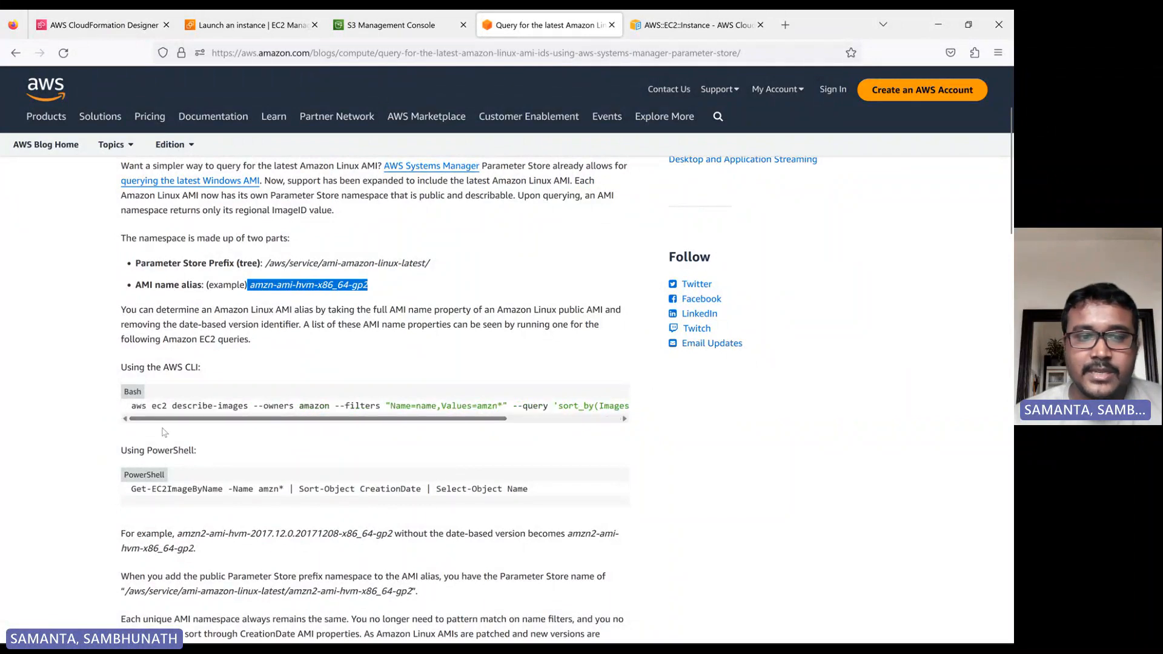
scroll(304, 438, "down", 3)
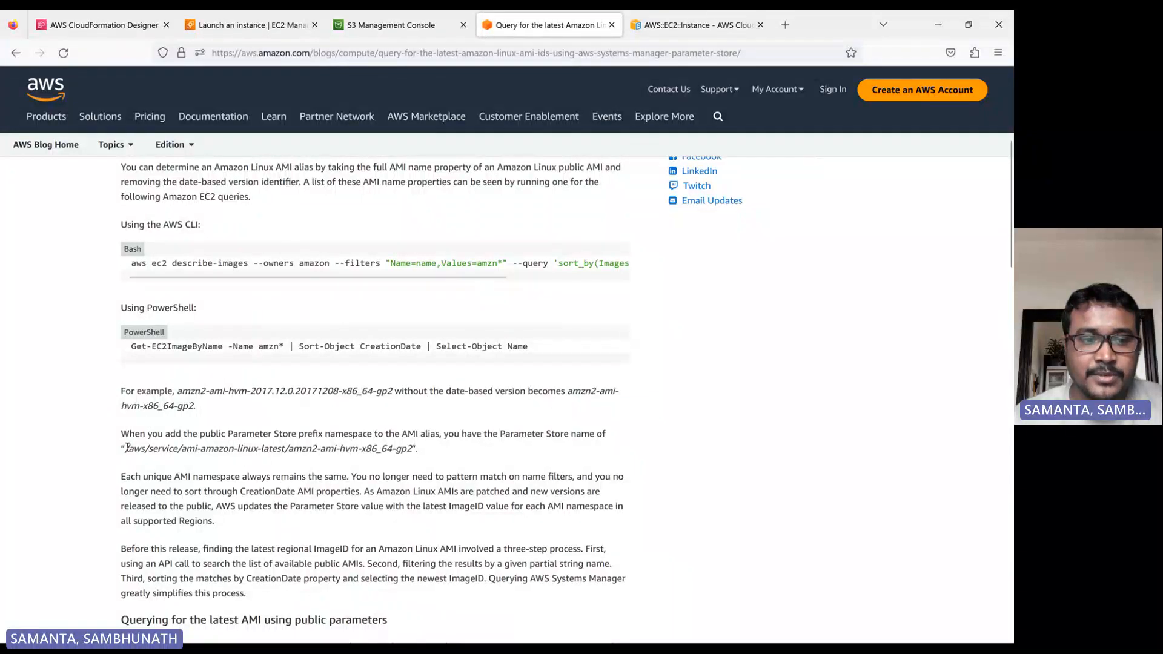
left_click_drag(127, 448, 406, 448)
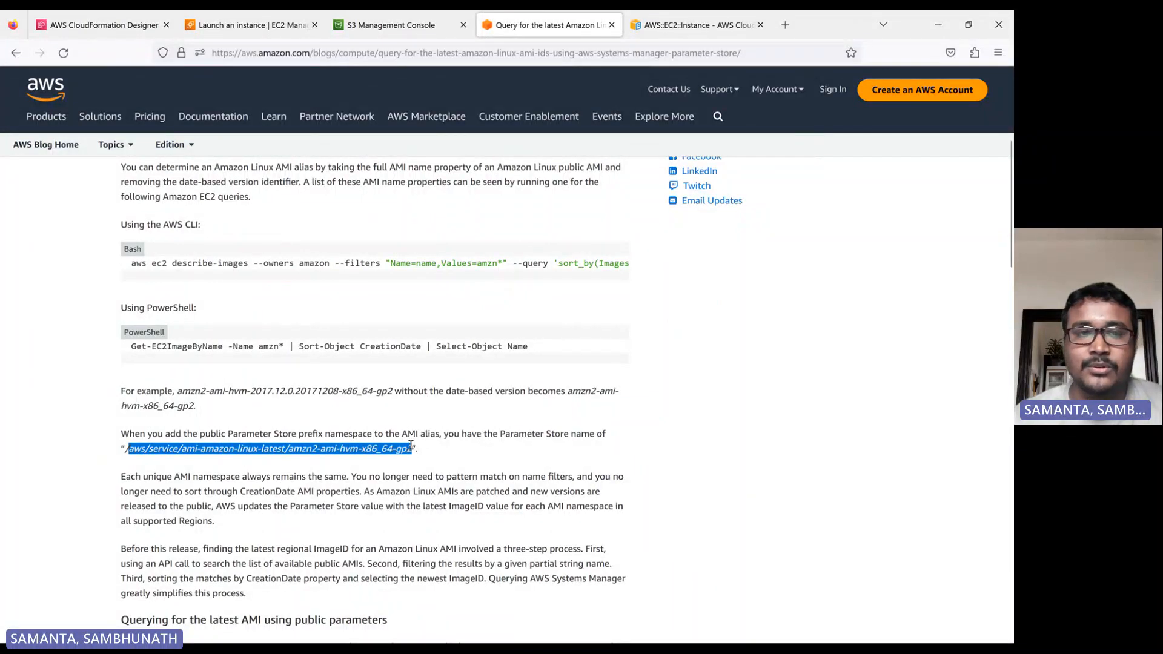
Review the InstanceType property in the AWS::EC2::Instance documentation and the instance code in the Designer template.
left_click(93, 24)
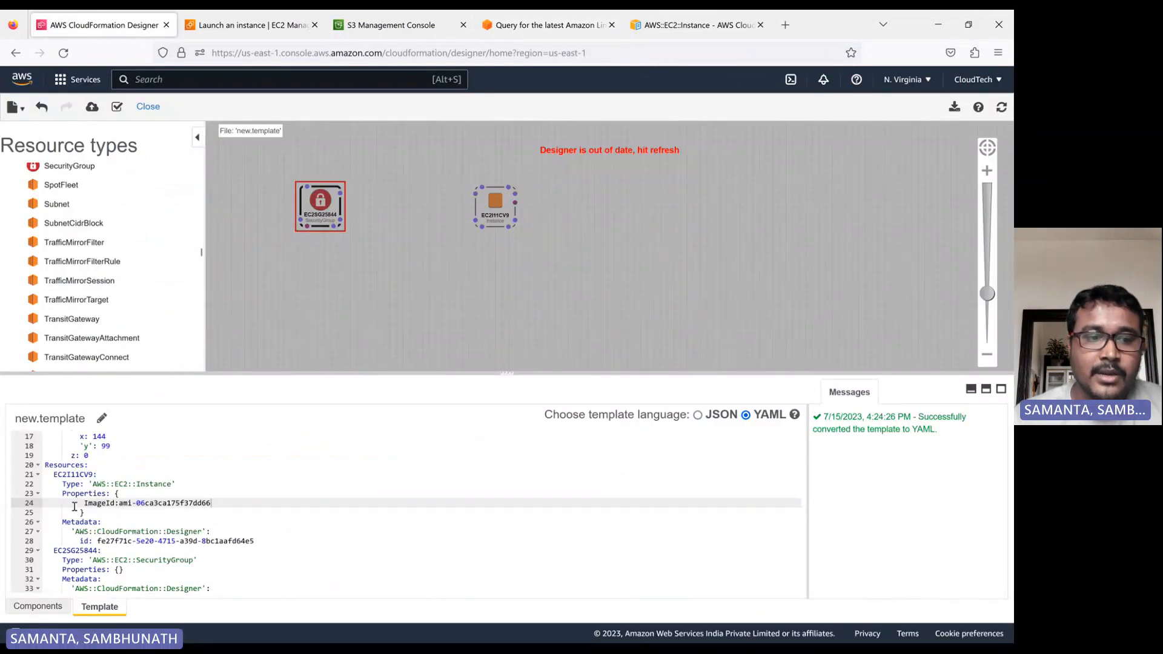
left_click(545, 25)
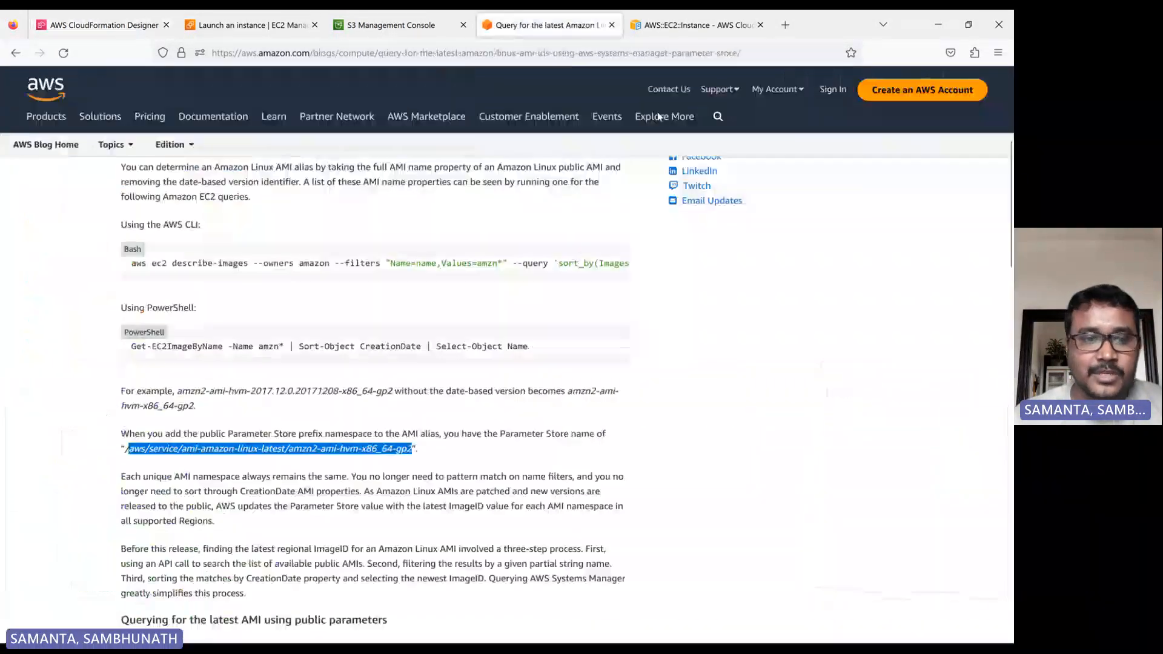
left_click(674, 25)
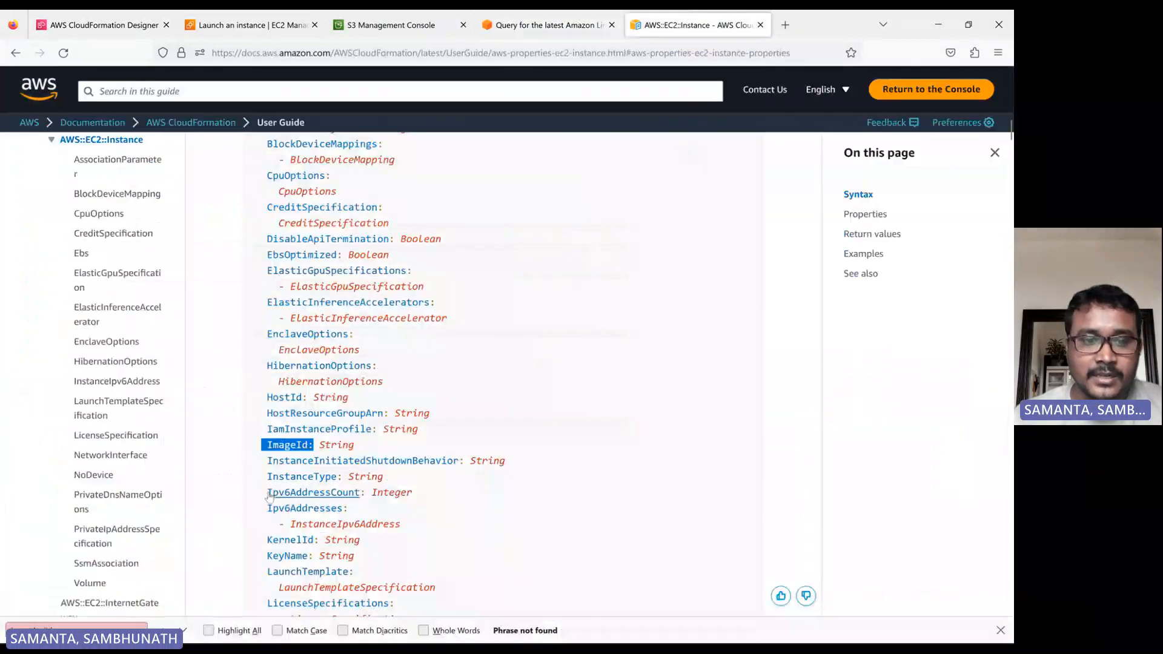
left_click_drag(259, 480, 383, 475)
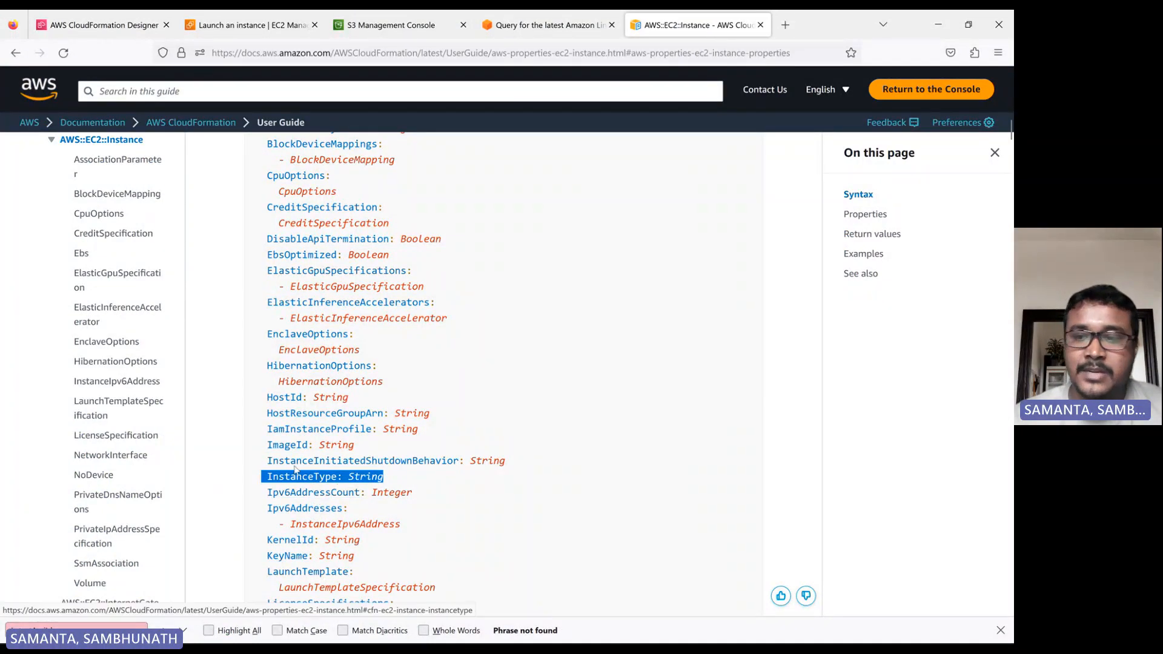
left_click(111, 28)
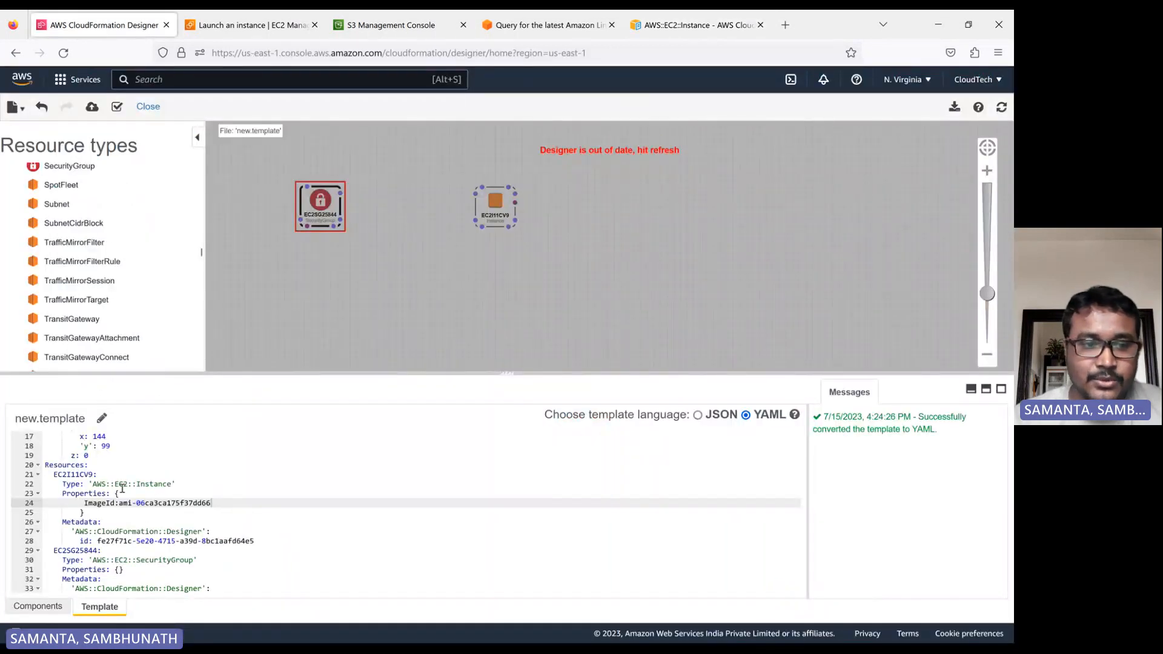
scroll(119, 539, "down", 1)
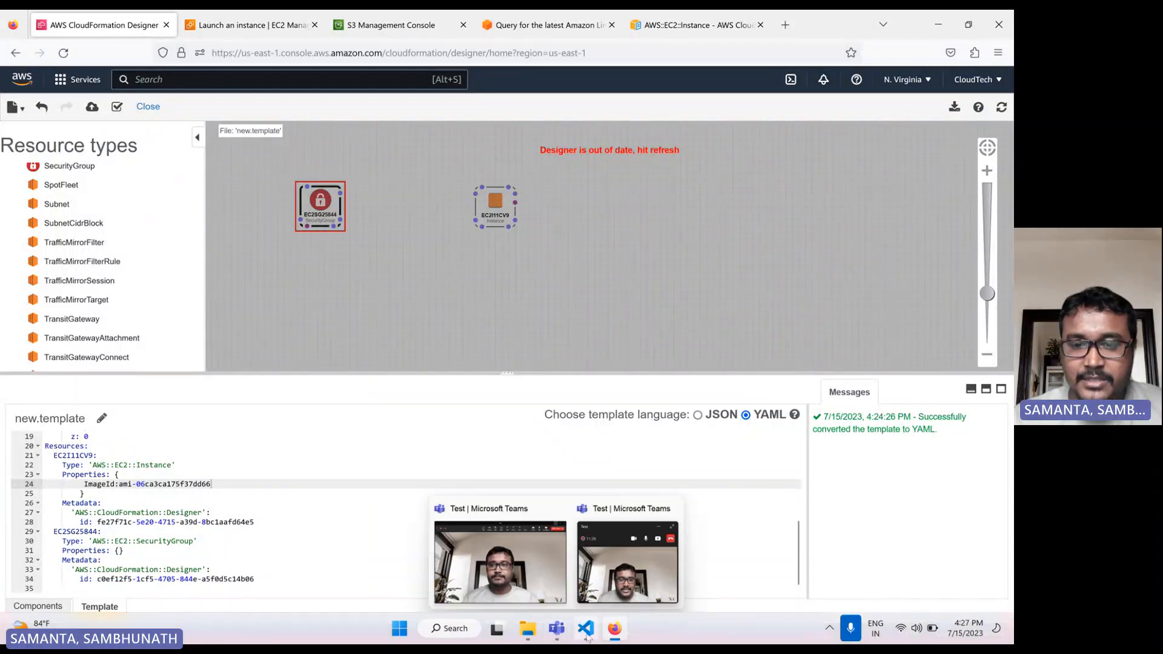
Switch to Visual Studio Code and open the ec2-instance-create.yaml template from the CloudFormation folder.
left_click(585, 631)
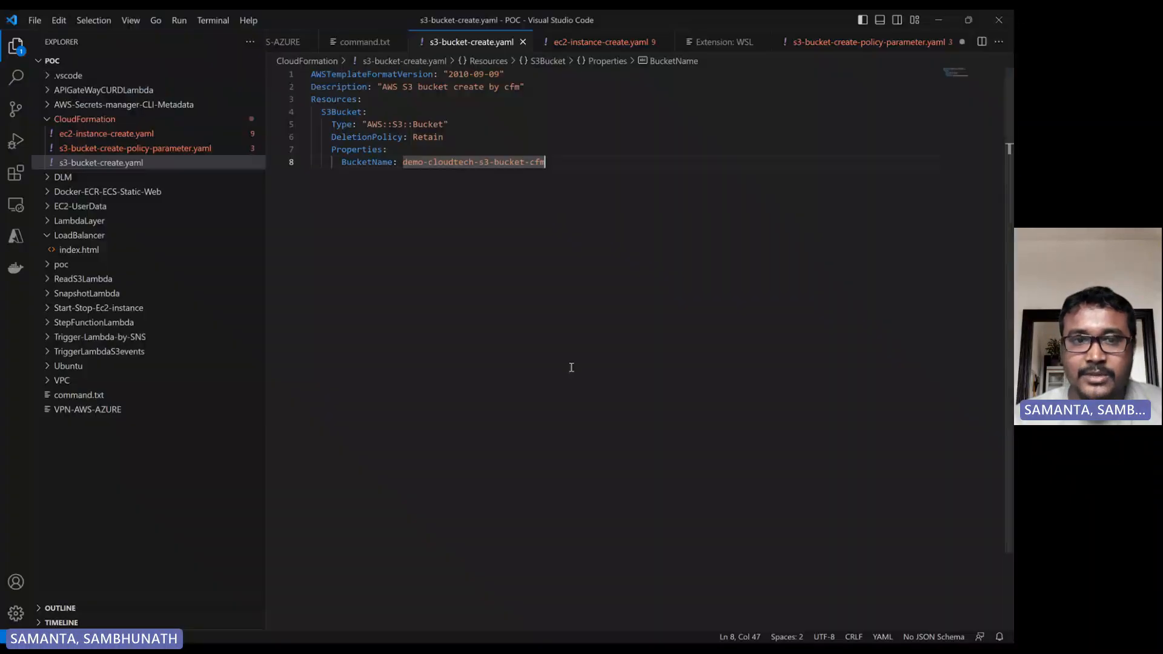
left_click(126, 135)
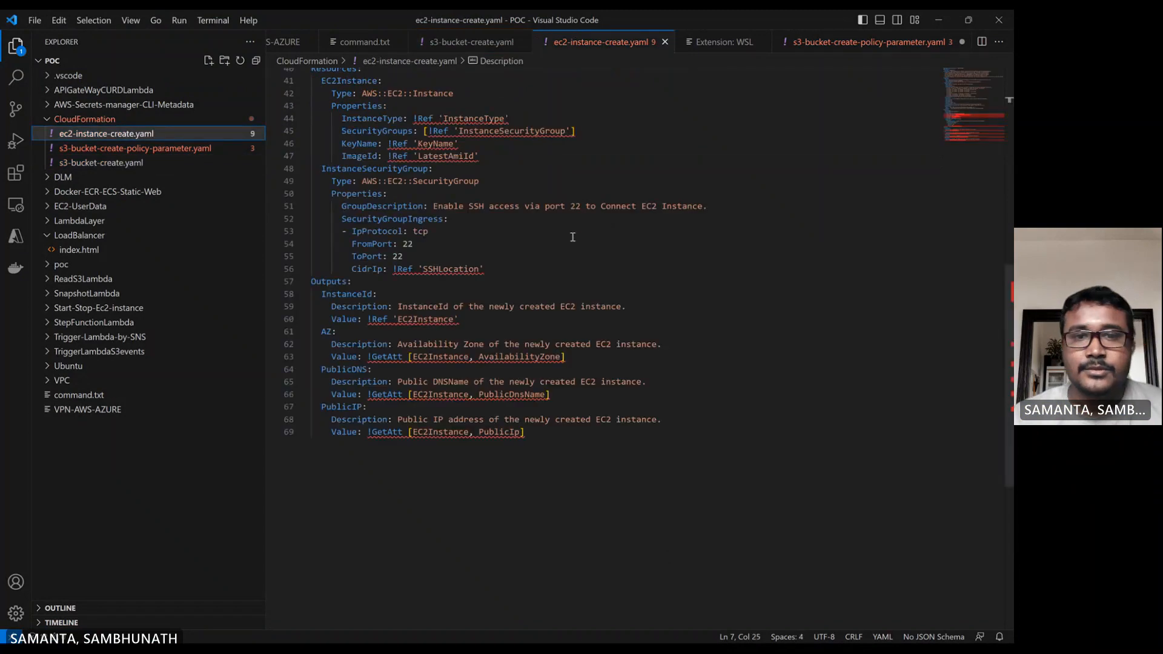
scroll(569, 255, "up", 2)
scroll(570, 254, "up", 4)
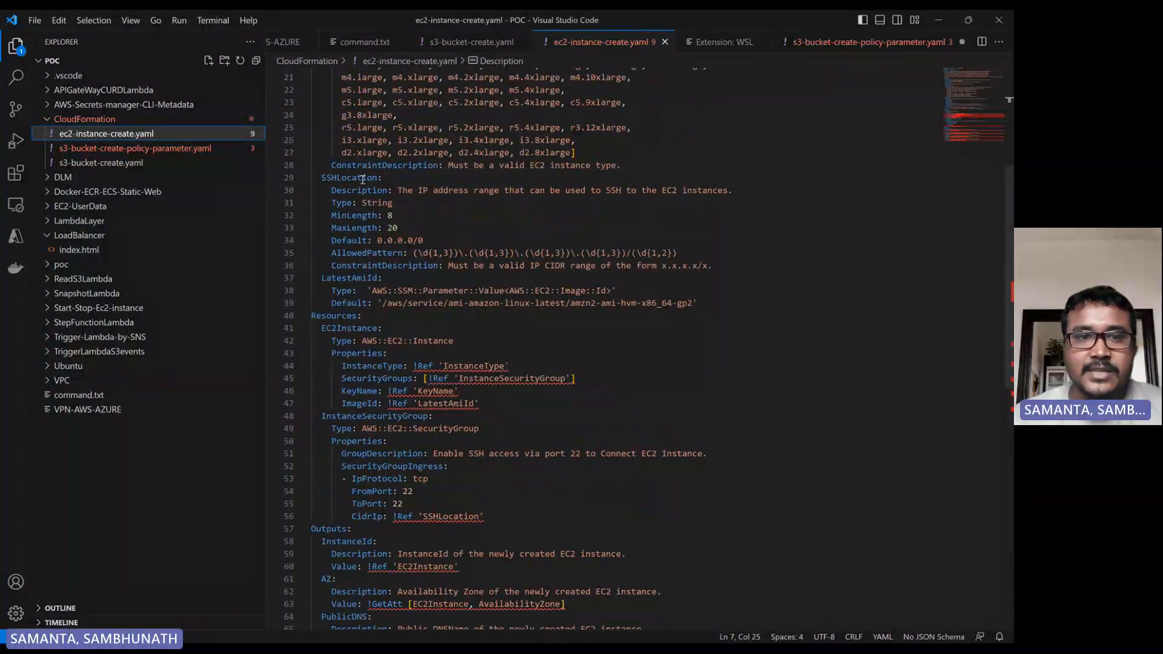
scroll(360, 216, "up", 4)
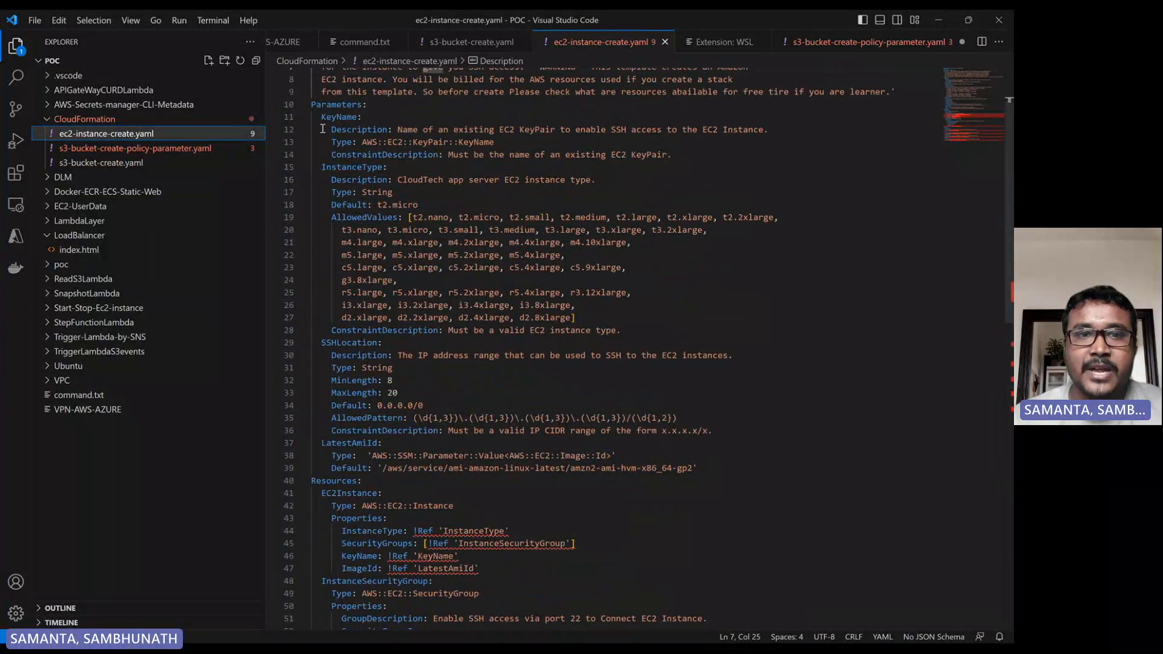
Examine the template's Parameters, Resources and Outputs sections, including the InstanceType allowed values and LatestAmiId default.
double_click(337, 104)
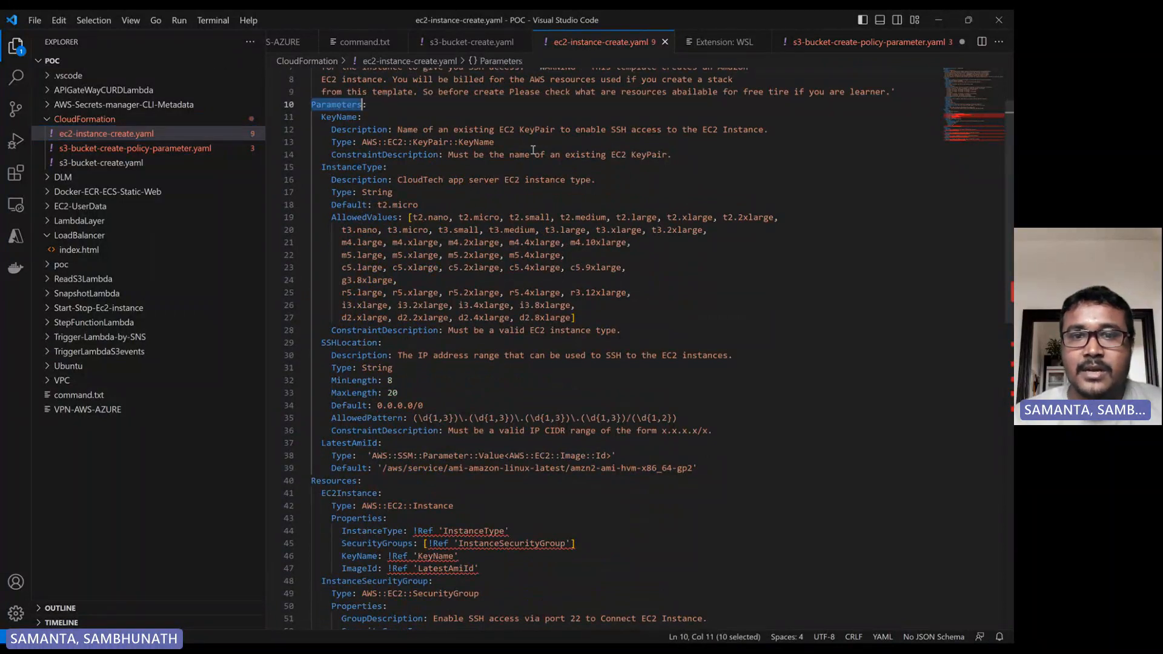
double_click(475, 142)
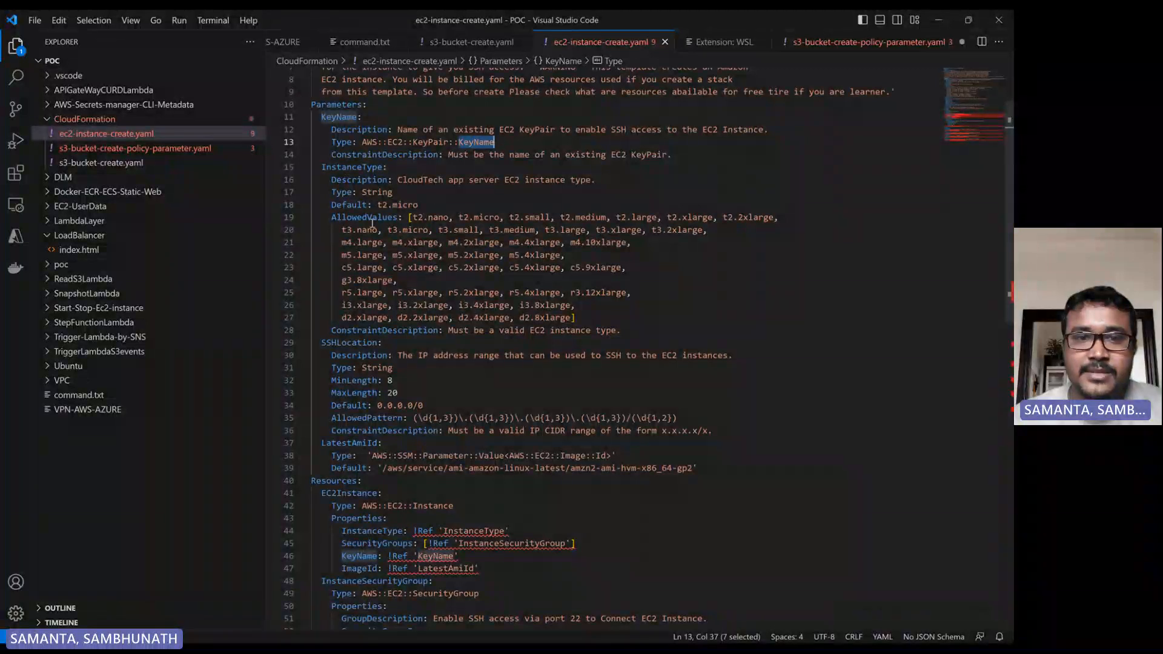
double_click(355, 205)
left_click_drag(376, 205, 438, 206)
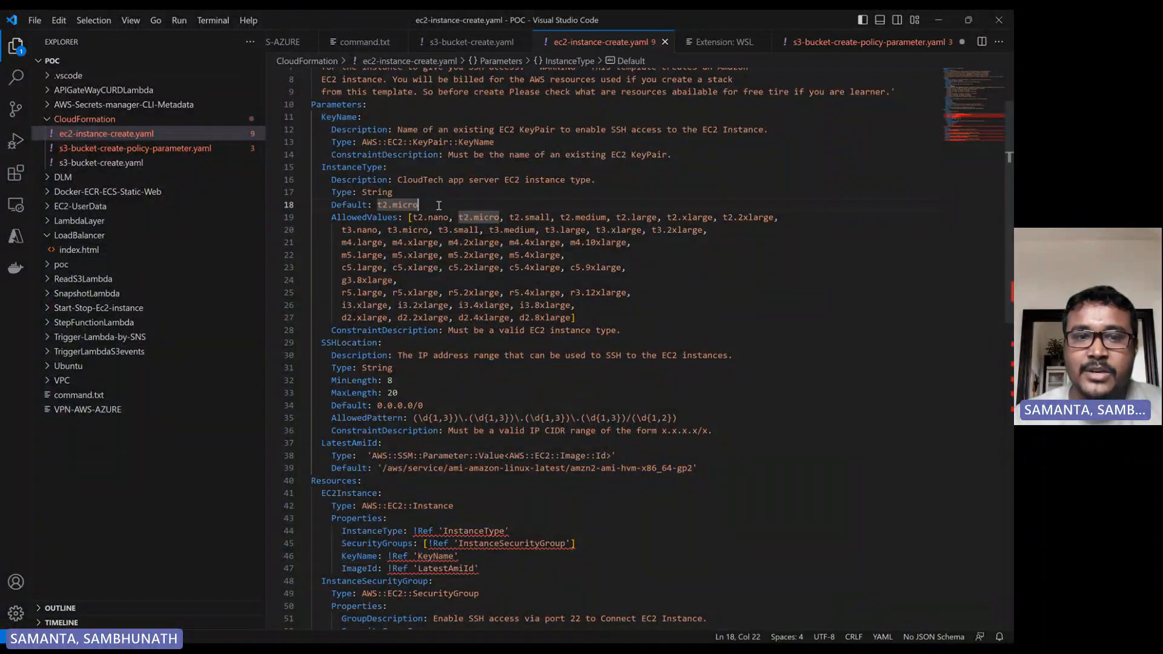
double_click(364, 218)
left_click_drag(579, 321, 331, 219)
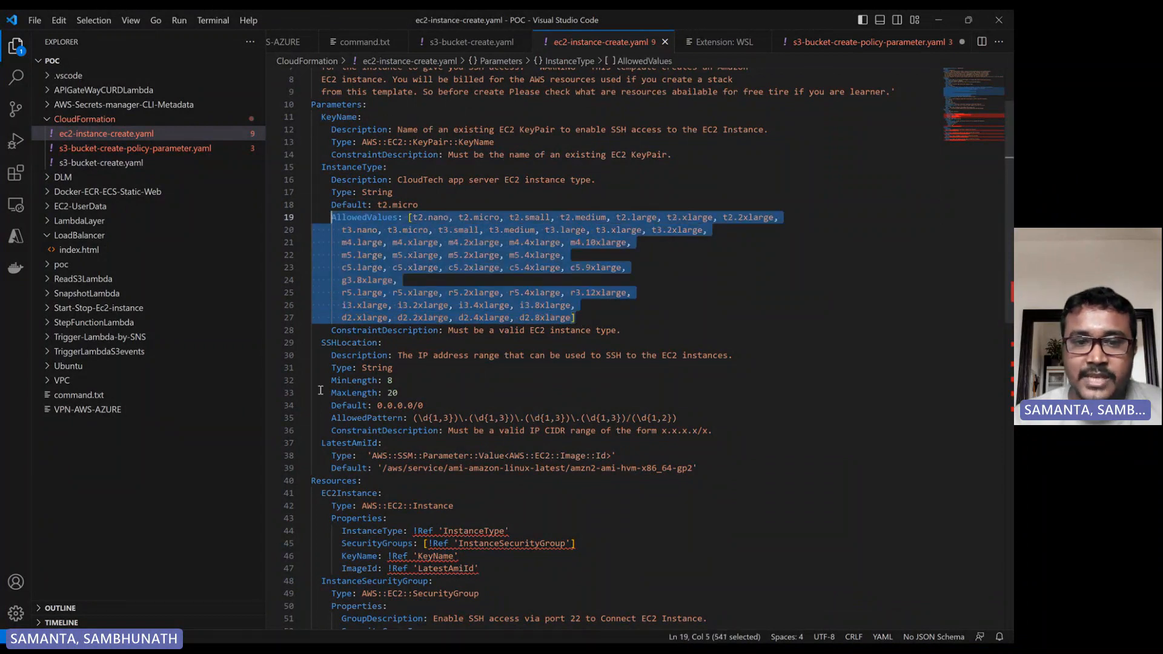
left_click(357, 358)
double_click(356, 357)
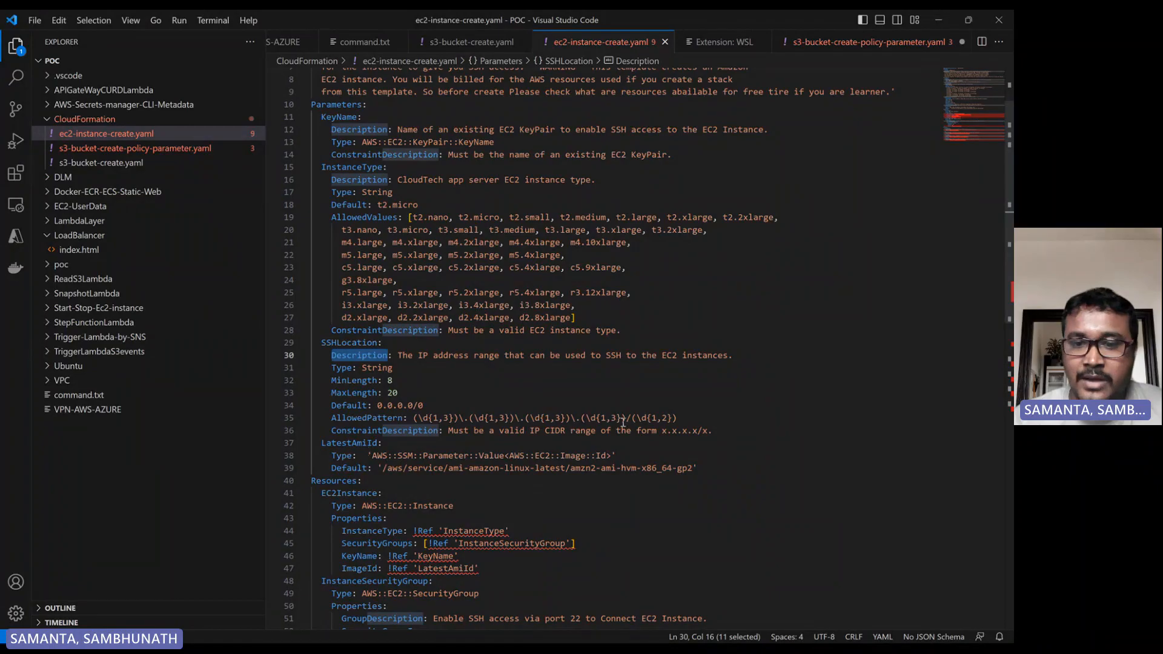
scroll(495, 408, "down", 2)
scroll(495, 408, "down", 2)
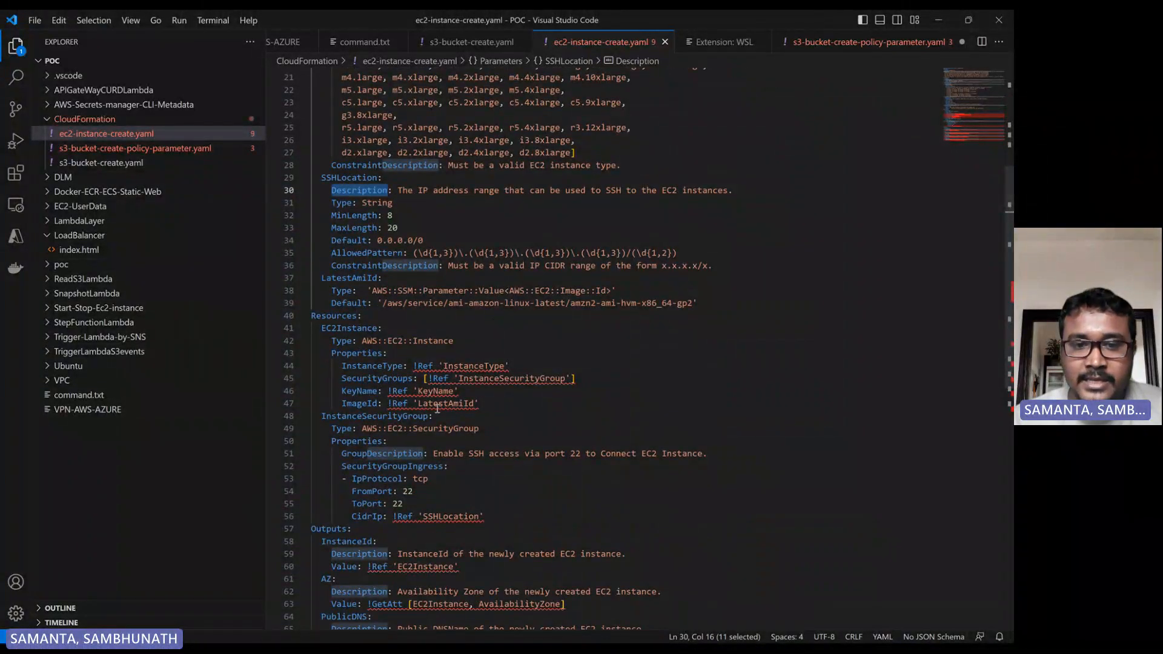
scroll(486, 482, "down", 6)
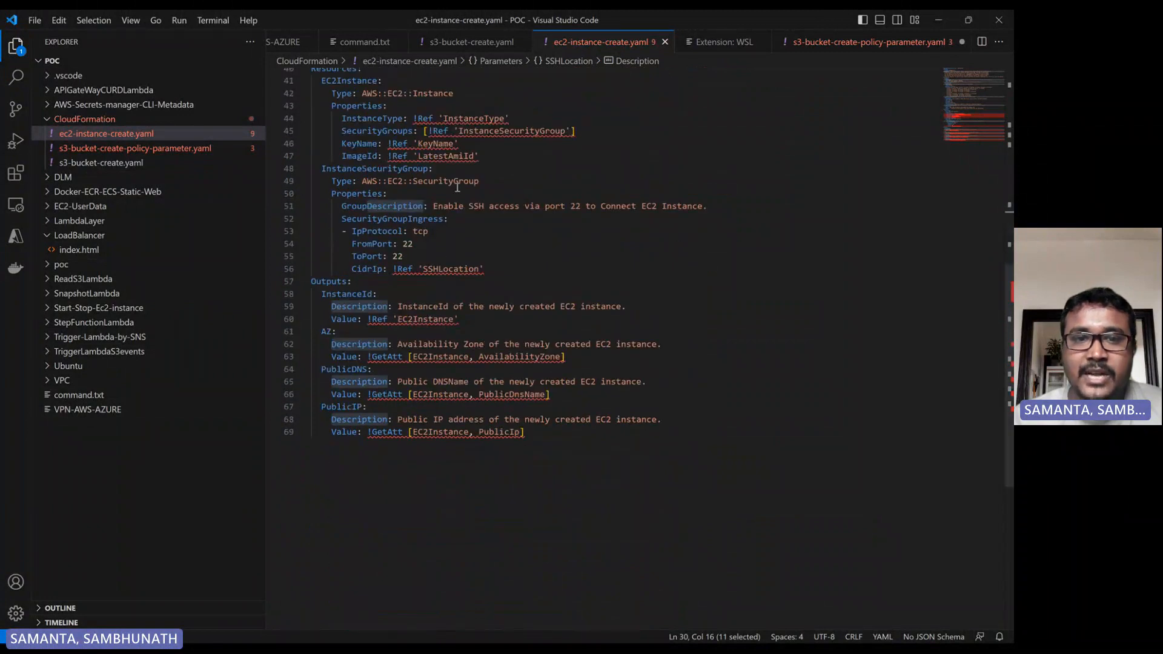
double_click(448, 130)
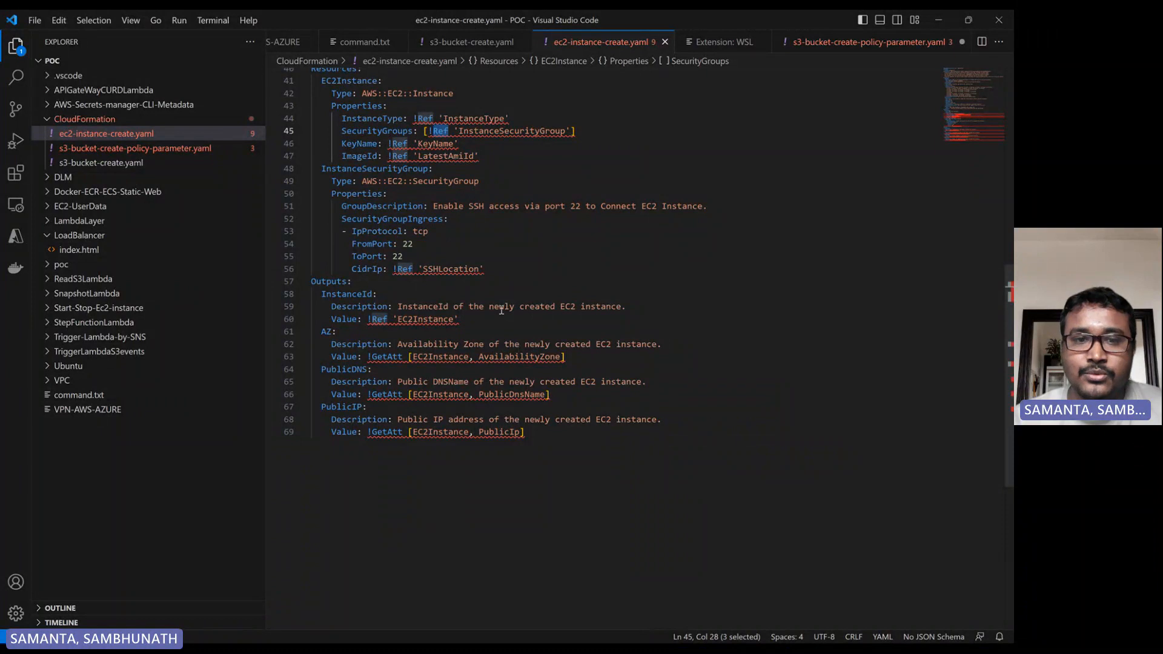
left_click(567, 323)
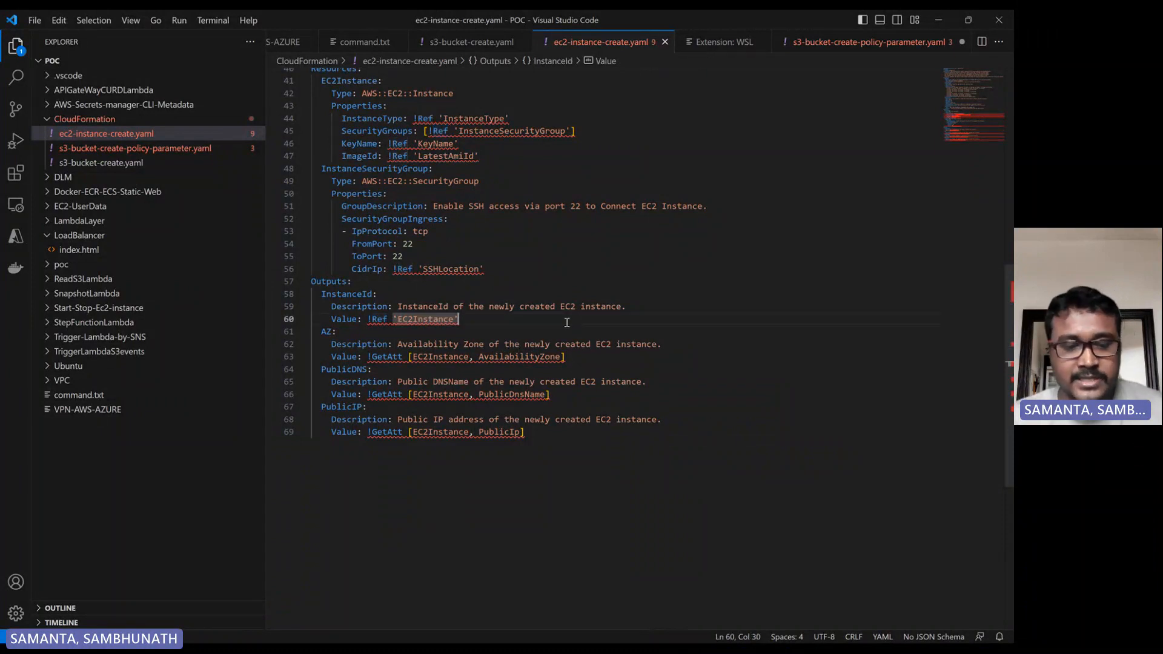
Replace the Designer template code with the full contents of ec2-instance-create.yaml.
key("ctrl+a")
mouse_move(591, 634)
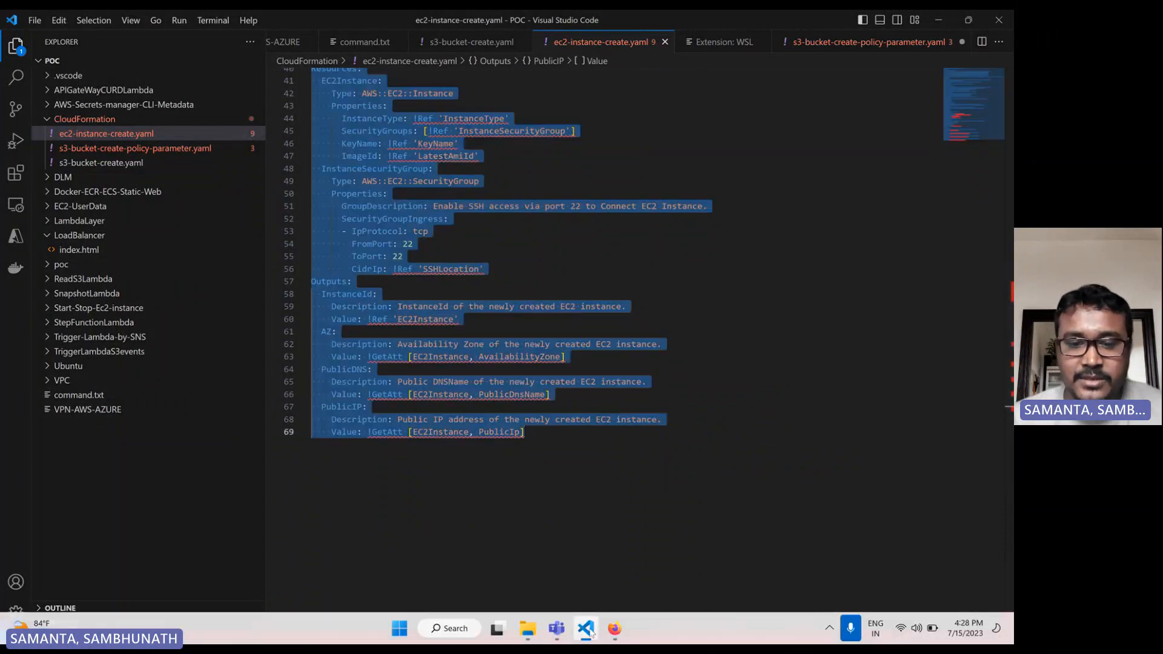
left_click(614, 630)
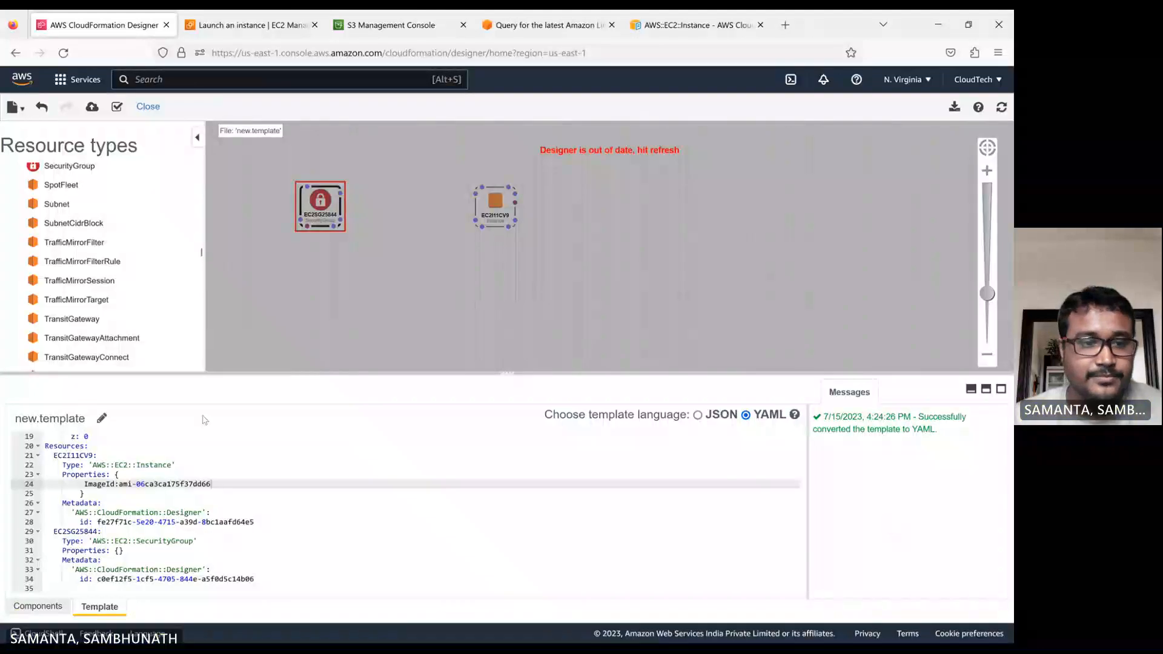
left_click(212, 490)
key("ctrl+a")
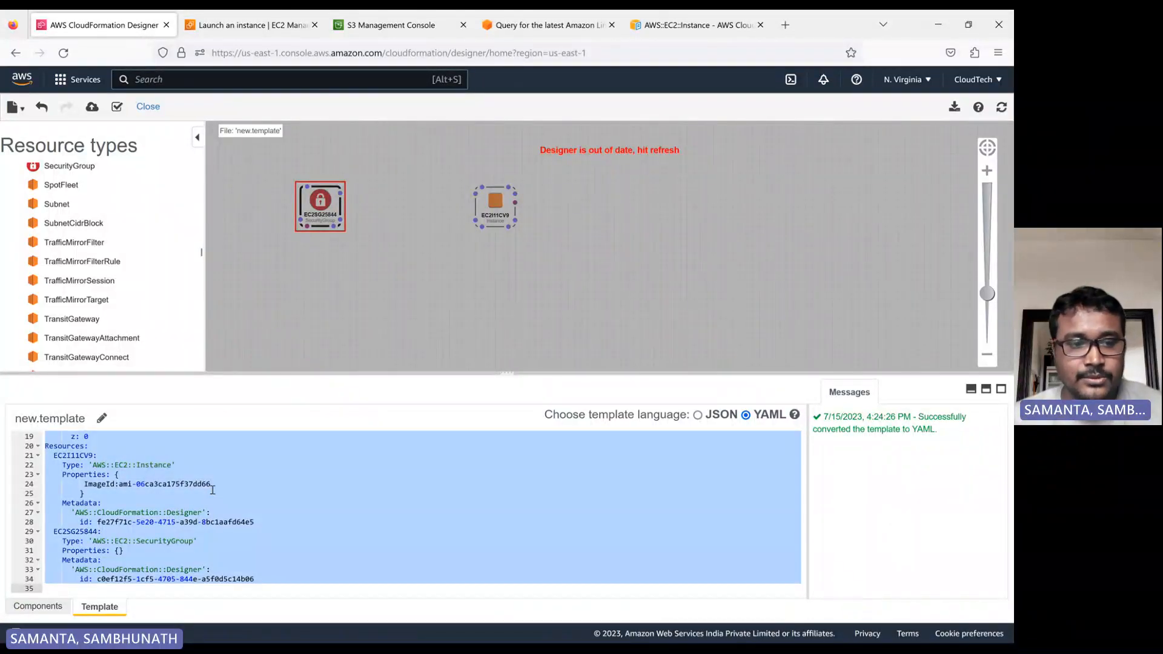
key("ctrl+v")
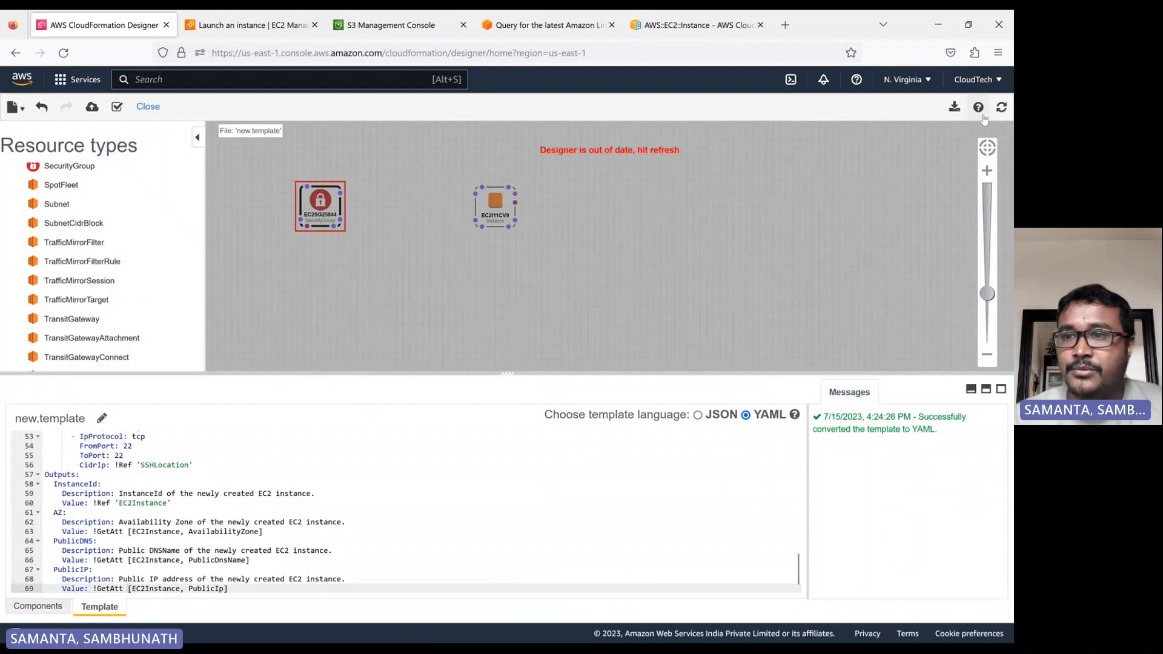
Refresh the Designer diagram and launch stack creation from the updated template.
left_click(1001, 109)
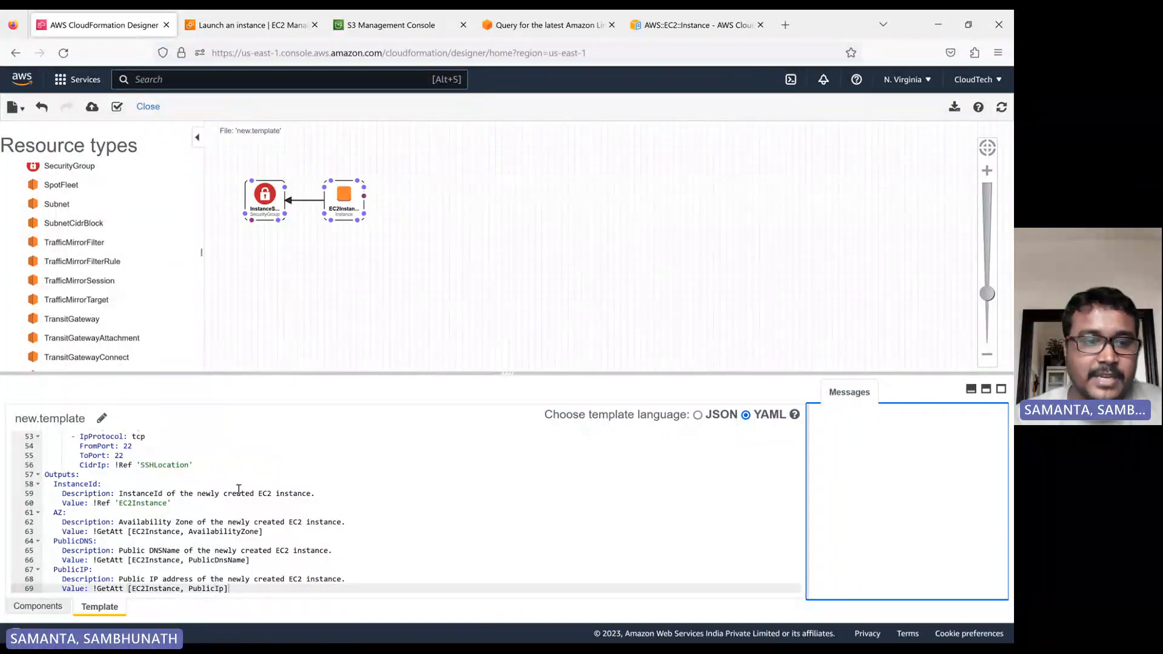
scroll(239, 489, "up", 5)
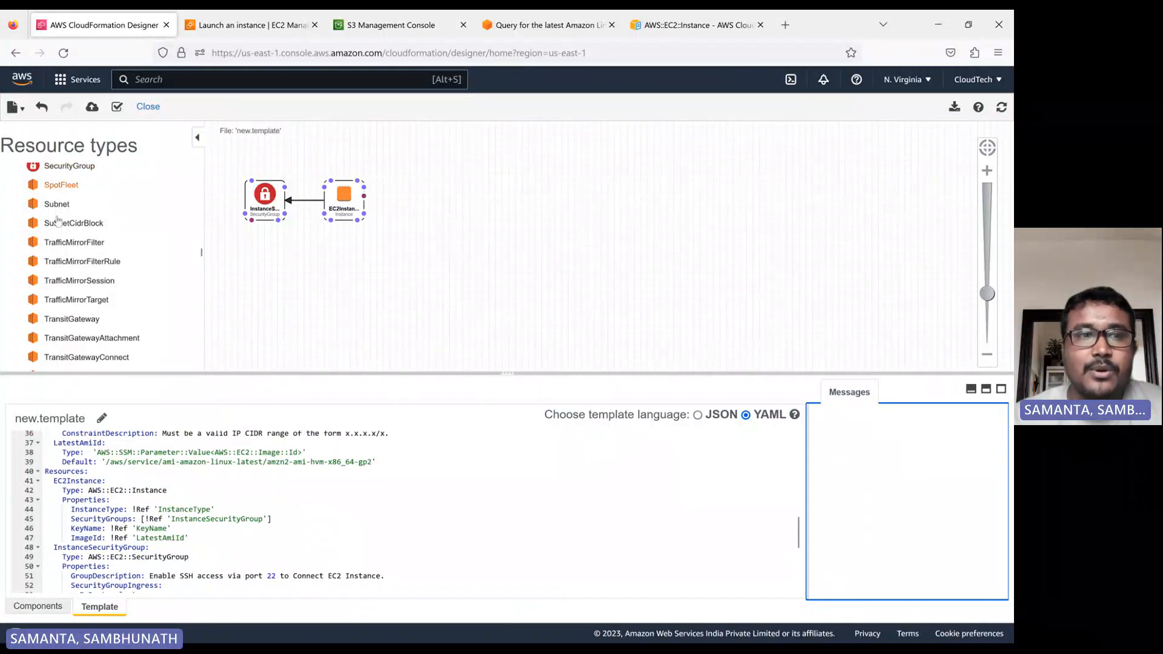
left_click(93, 109)
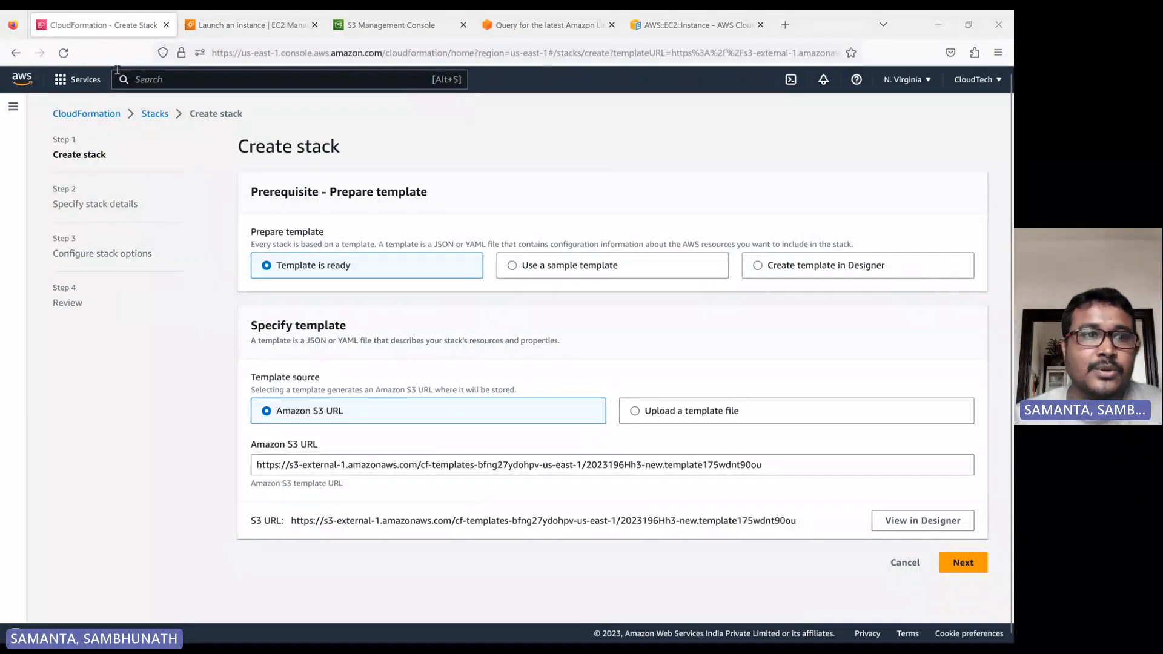
Open the EC2 instances list in a new tab and close the old launch-instance wizard tab.
left_click(78, 79)
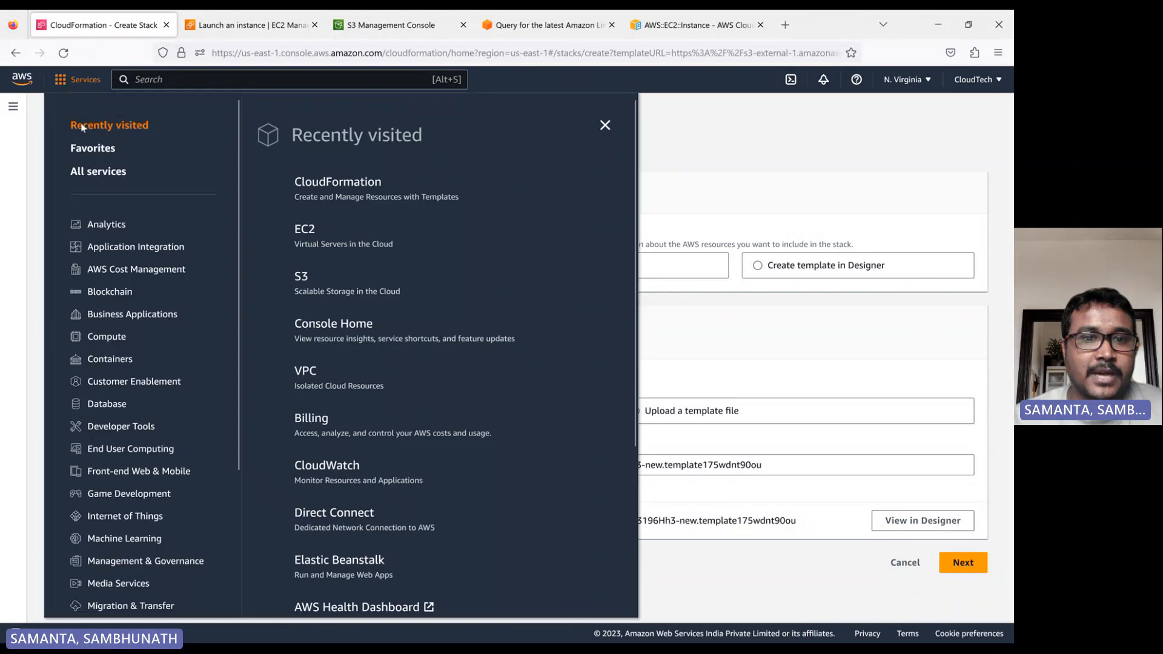
left_click(306, 232, "ctrl")
left_click(340, 25)
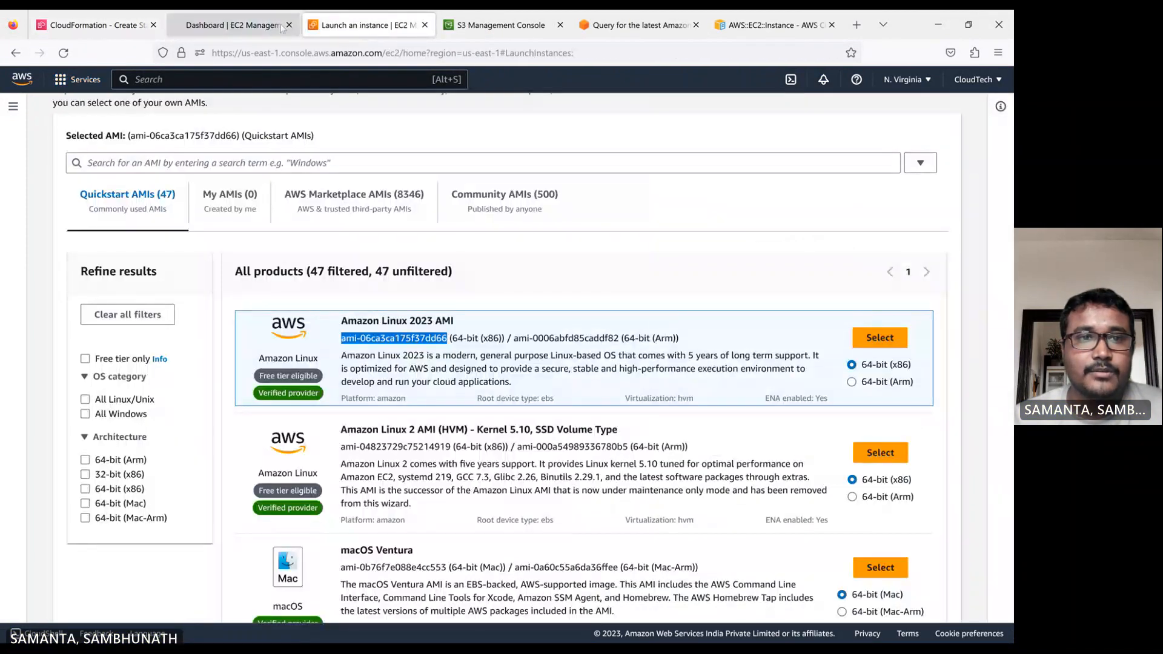
left_click(426, 26)
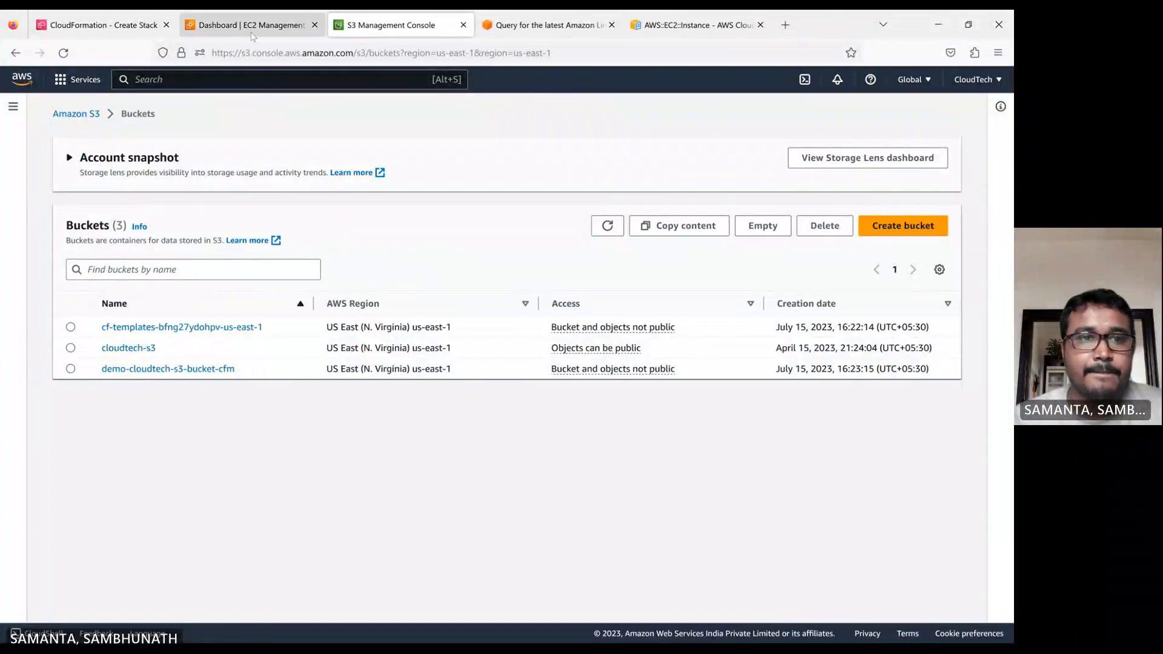
left_click(253, 33)
left_click(241, 191)
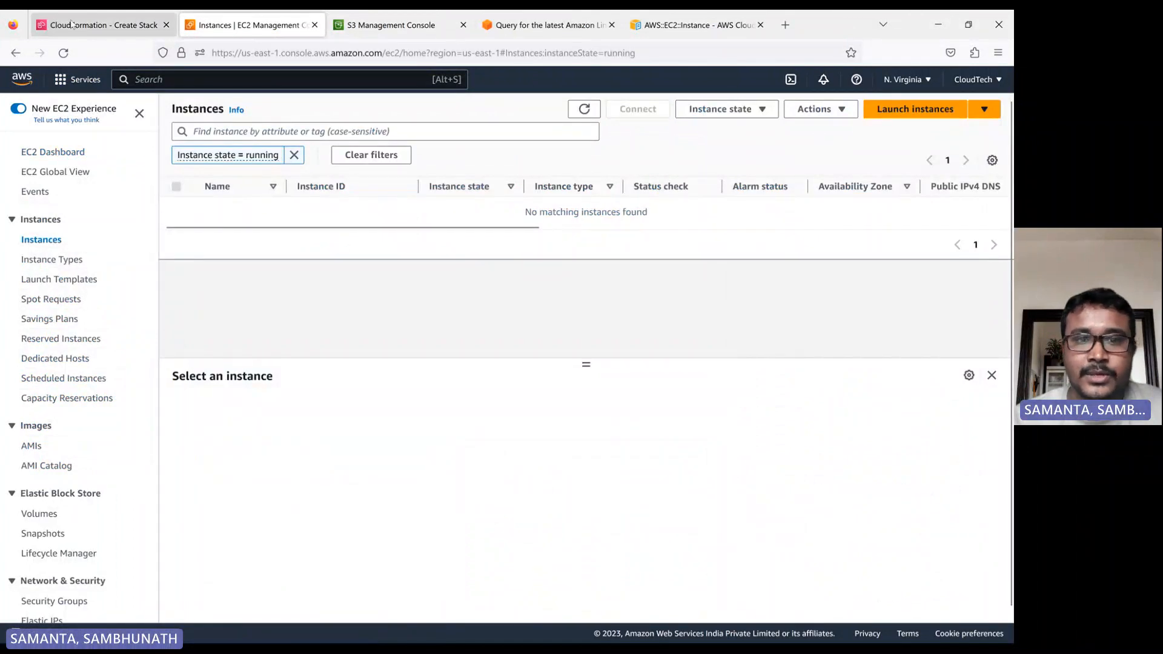
Continue from the Create stack template page with the S3 template URL to the stack details.
left_click(71, 24)
left_click(625, 182)
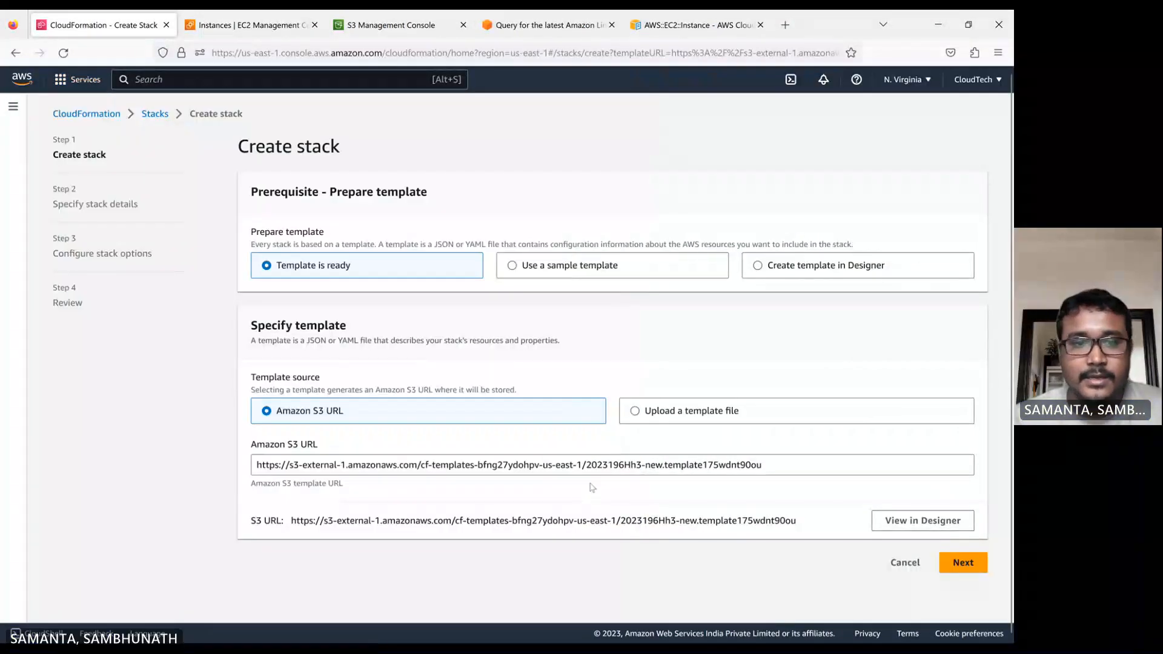
left_click(953, 565)
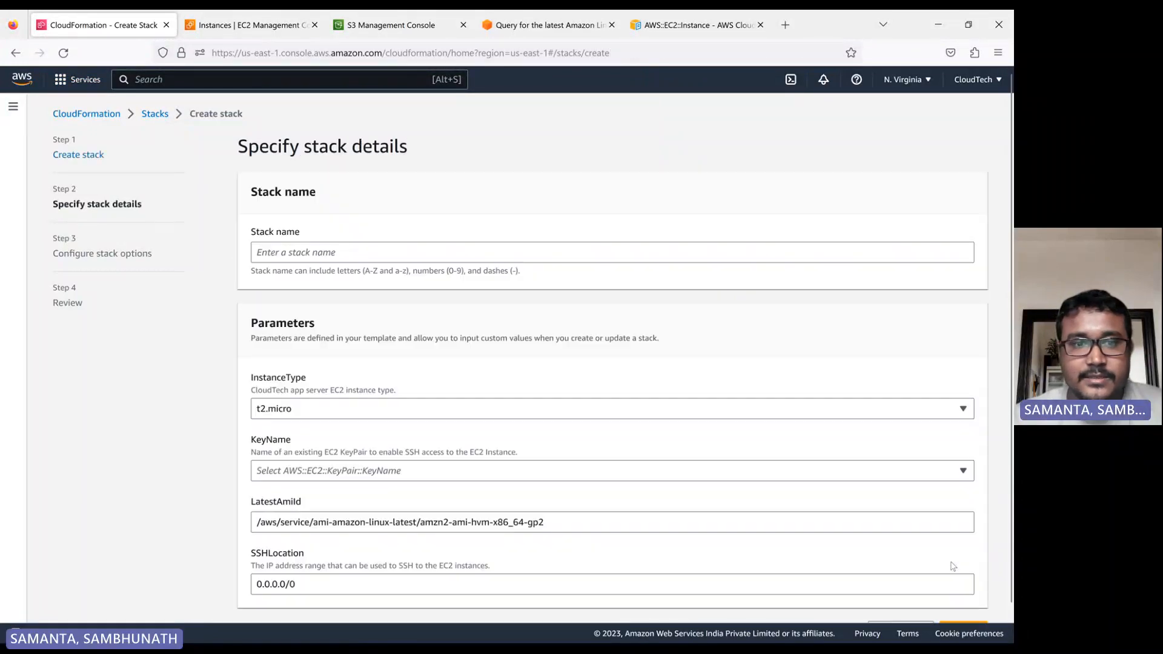
Enter ec2-create-st as the stack name.
left_click(293, 244)
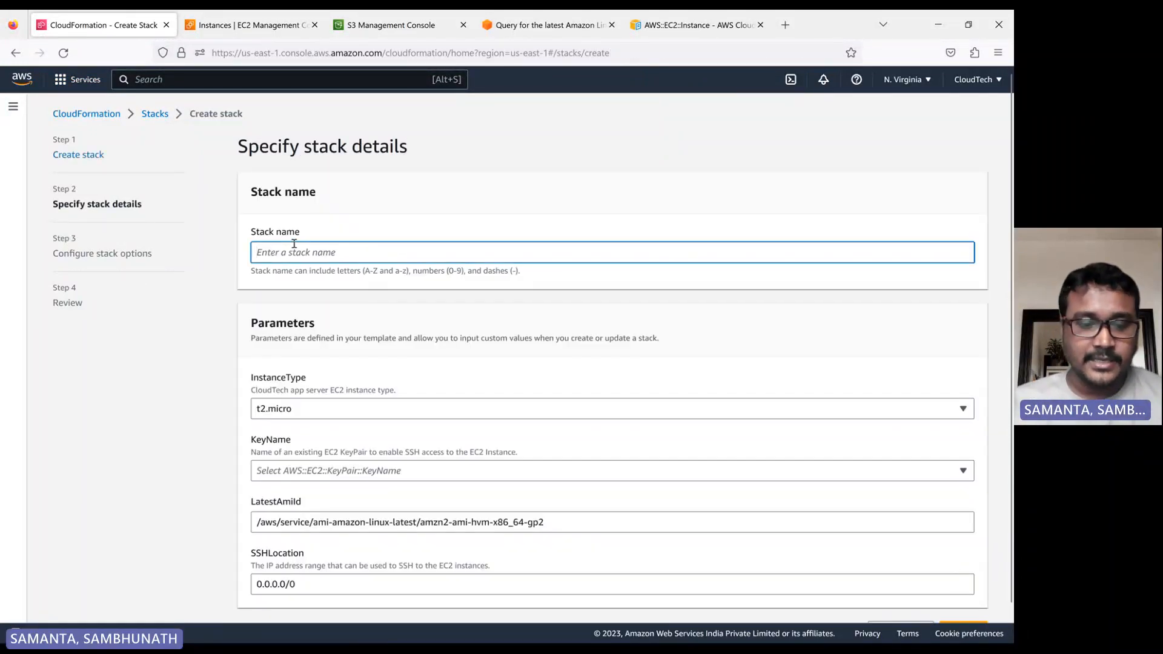
type("ec")
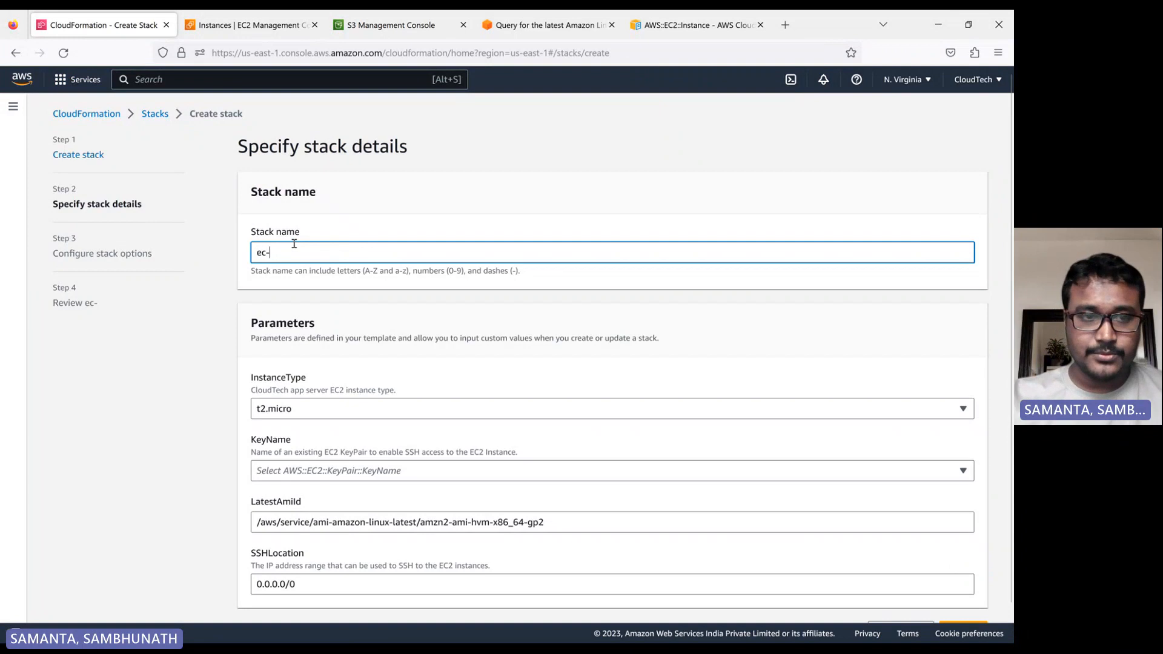
type("2-")
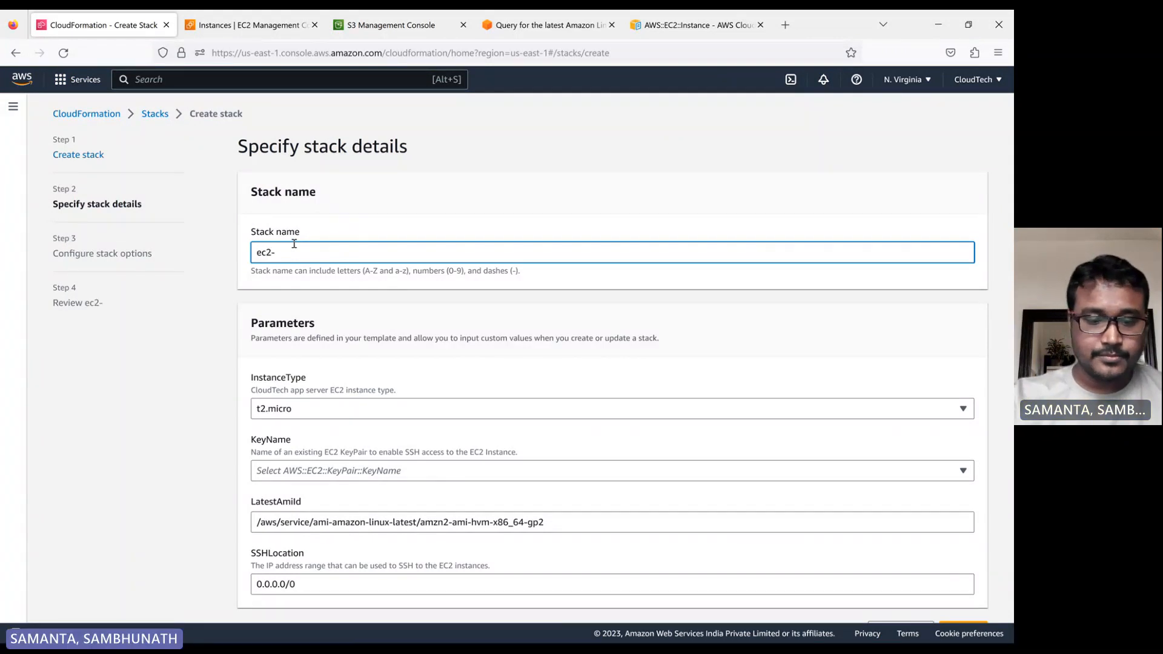
type("create-")
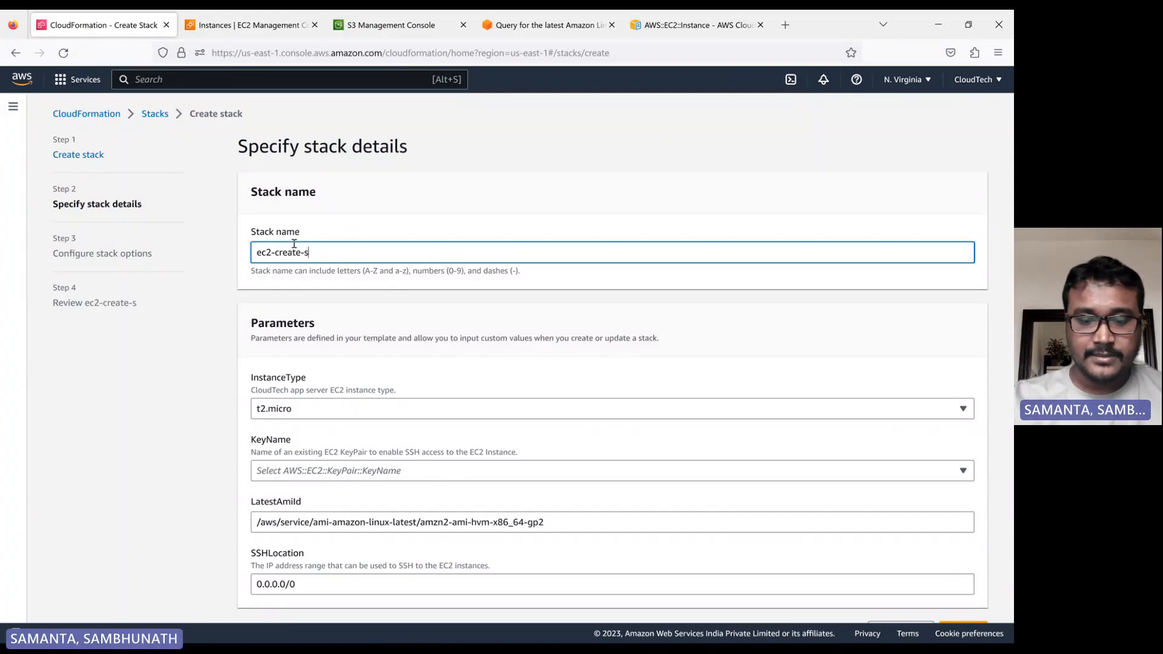
type("st")
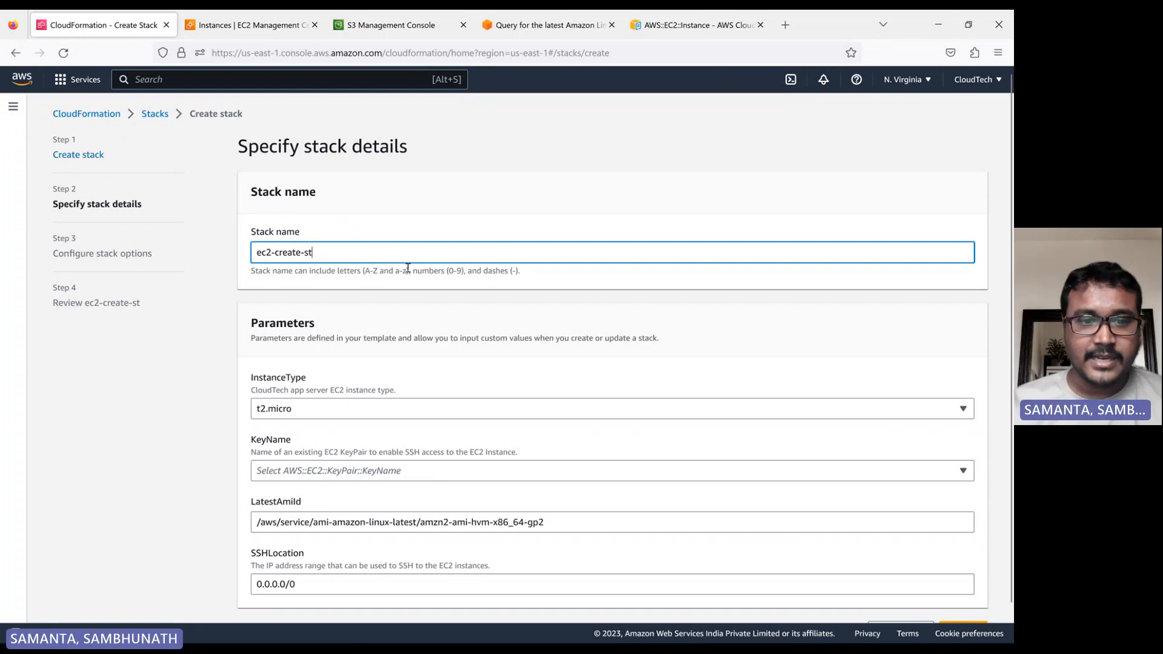
Keep the InstanceType at t2.micro and select cloudTechPem as the KeyName parameter.
double_click(276, 325)
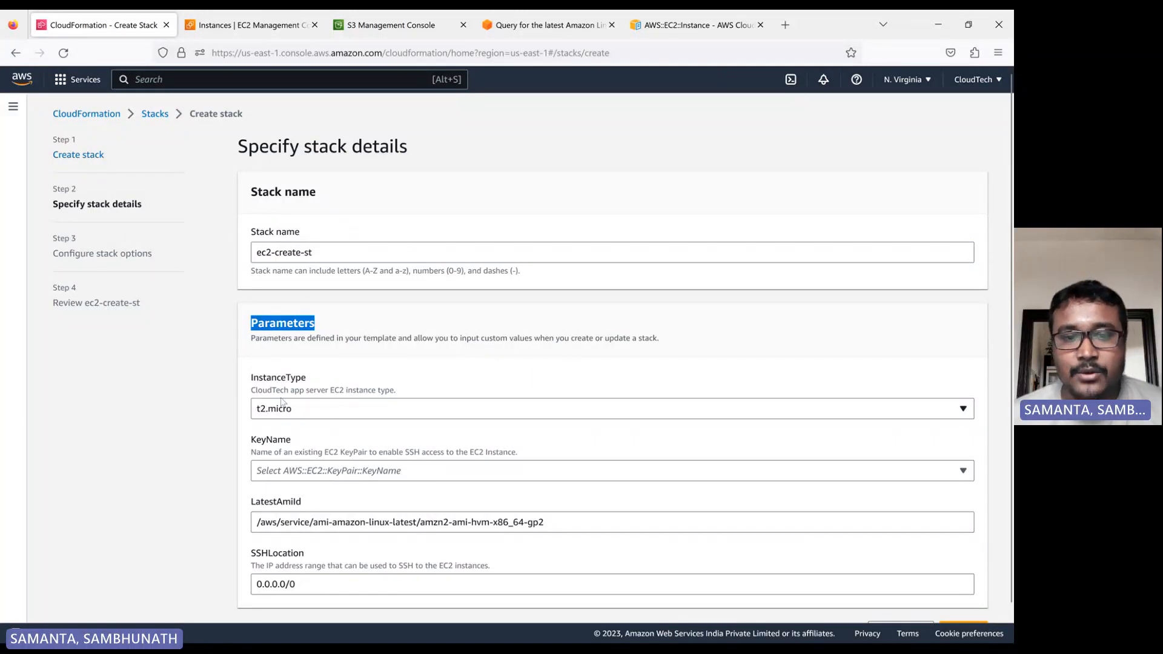
left_click(340, 417)
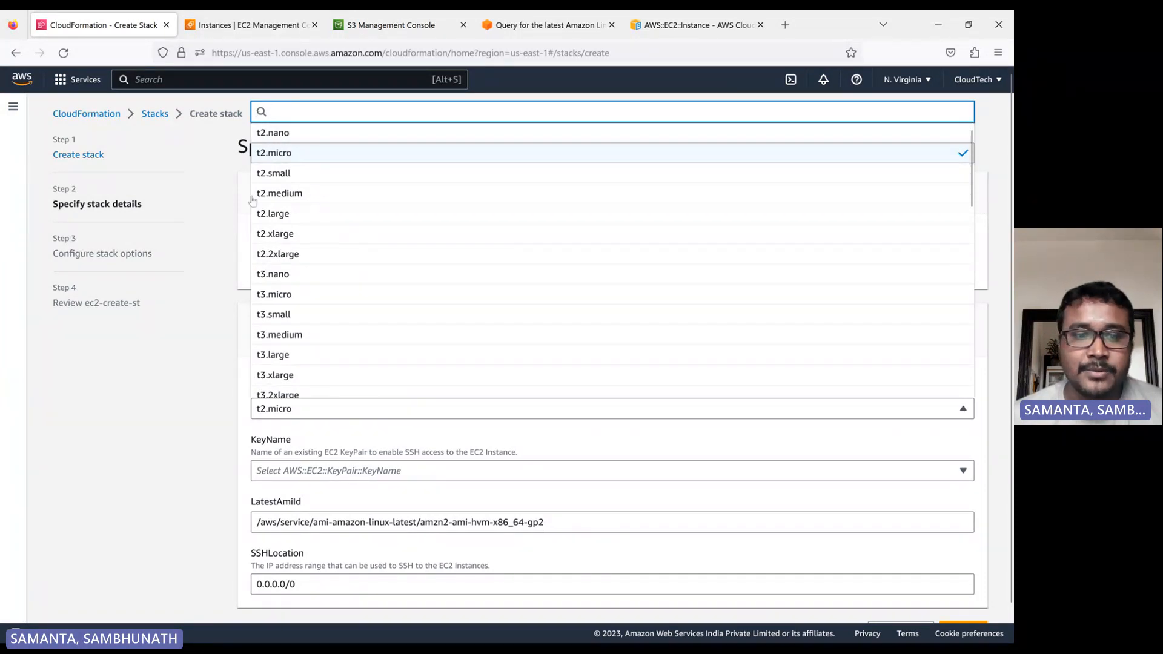
left_click(315, 435)
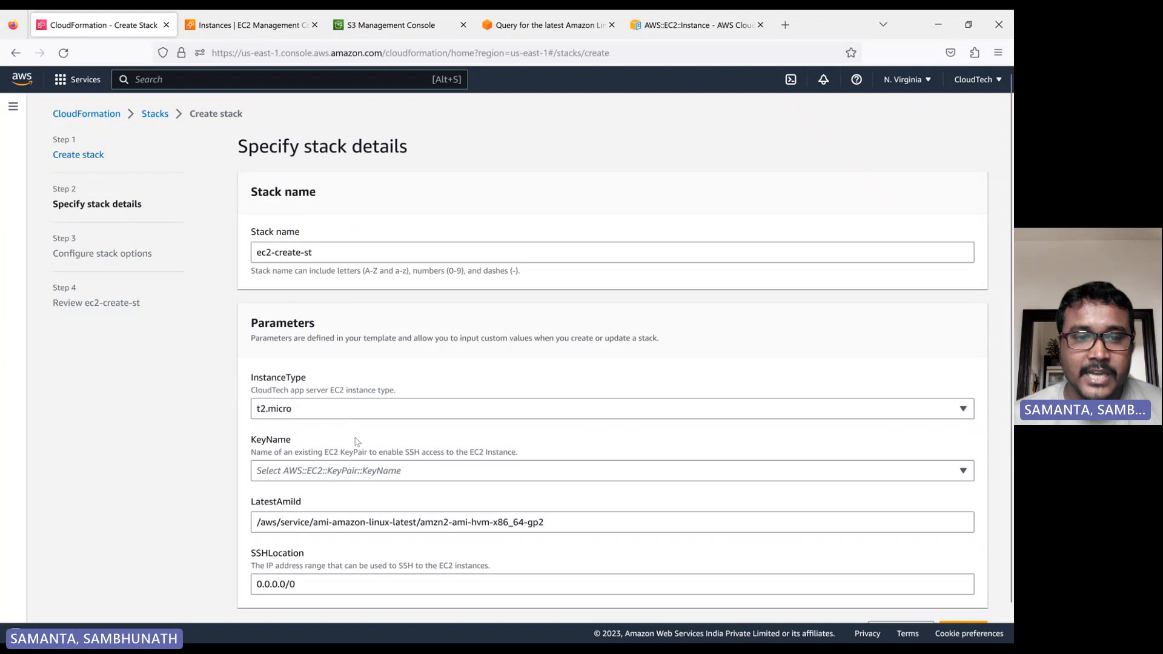
left_click(295, 418)
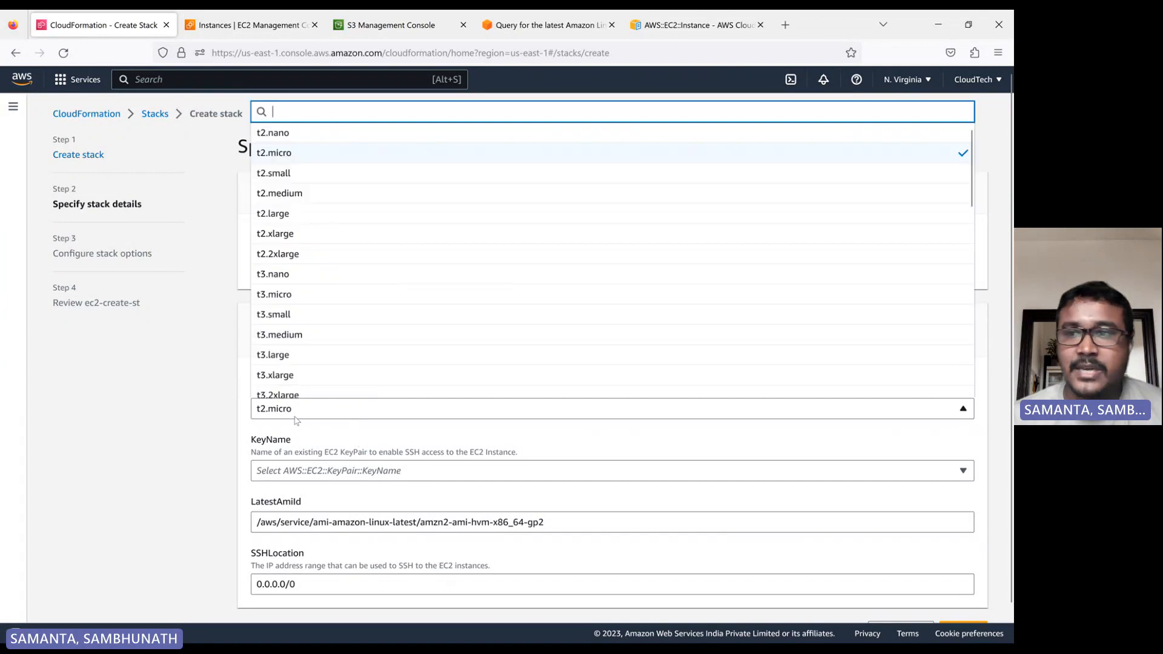
left_click(296, 417)
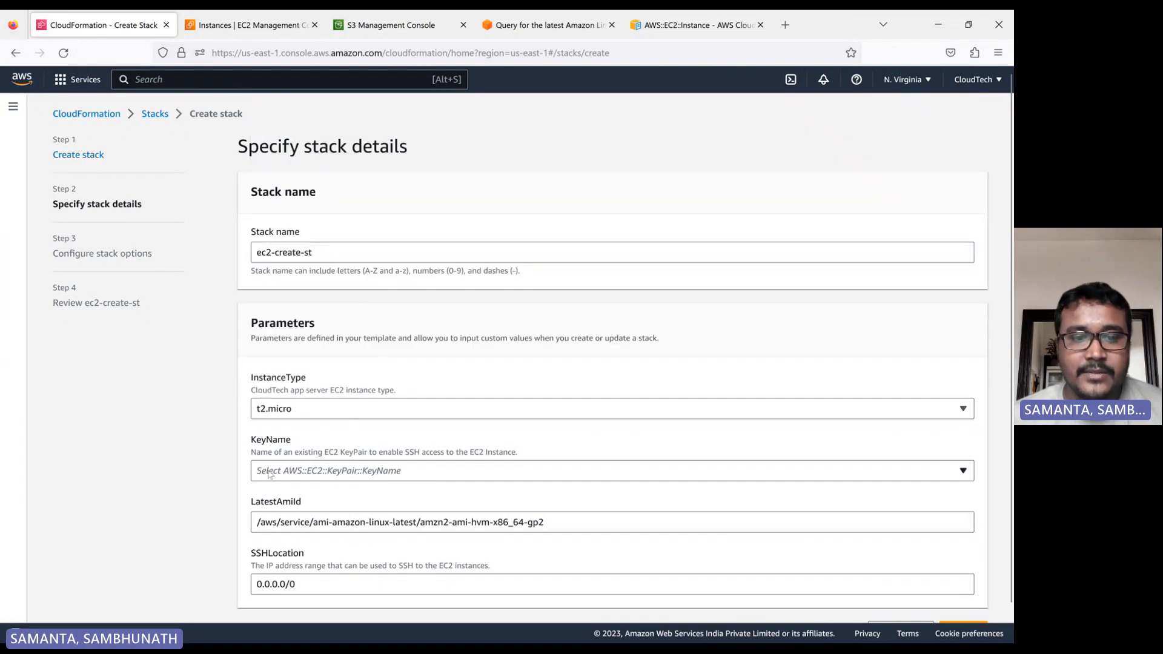
left_click(303, 471)
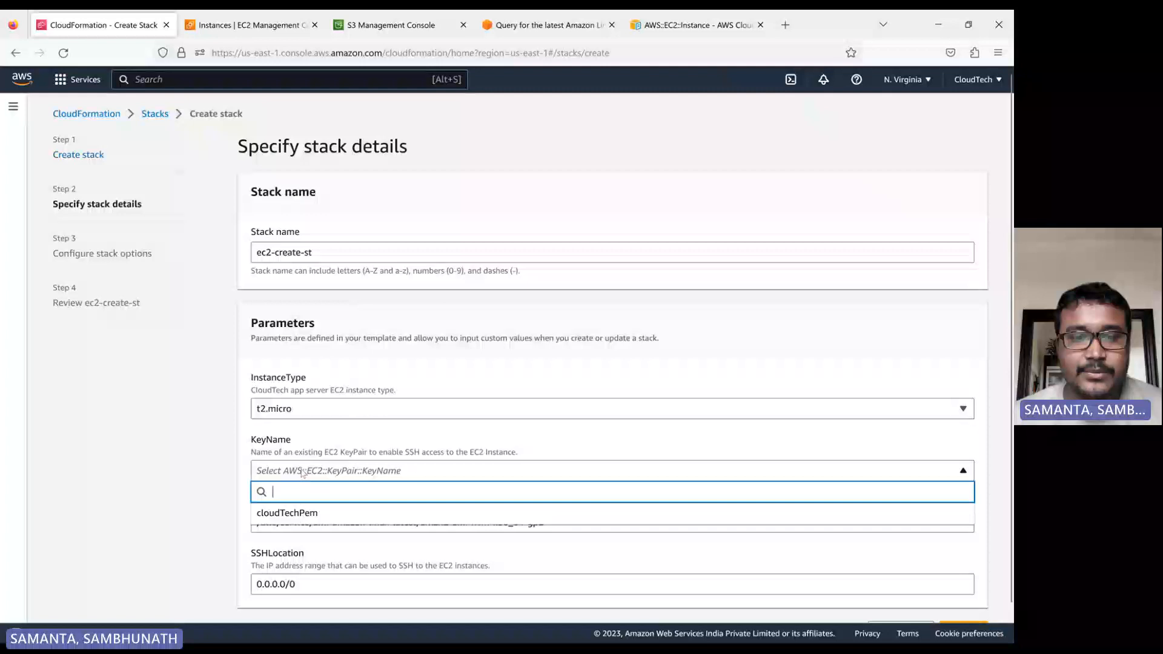
left_click(308, 514)
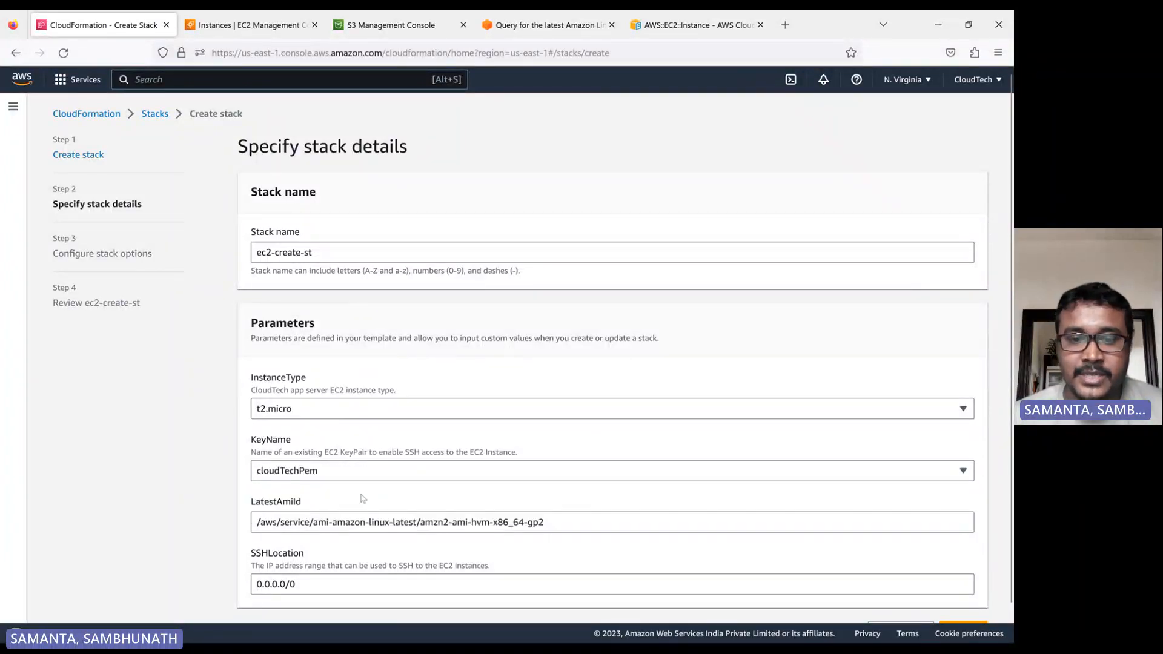
Compare the LatestAmiId parameter path with the Parameter Store name given in the AWS blog post about querying the latest Amazon Linux AMI.
scroll(714, 493, "down", 1)
left_click_drag(557, 492, 227, 494)
key("ctrl+c")
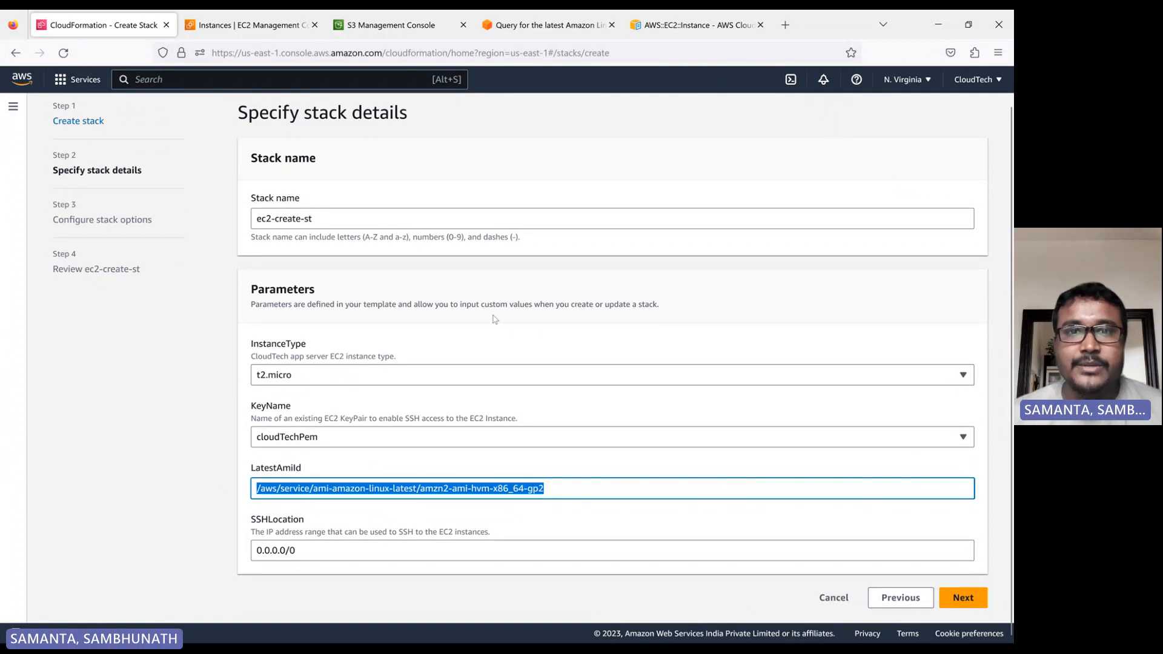
left_click(568, 34)
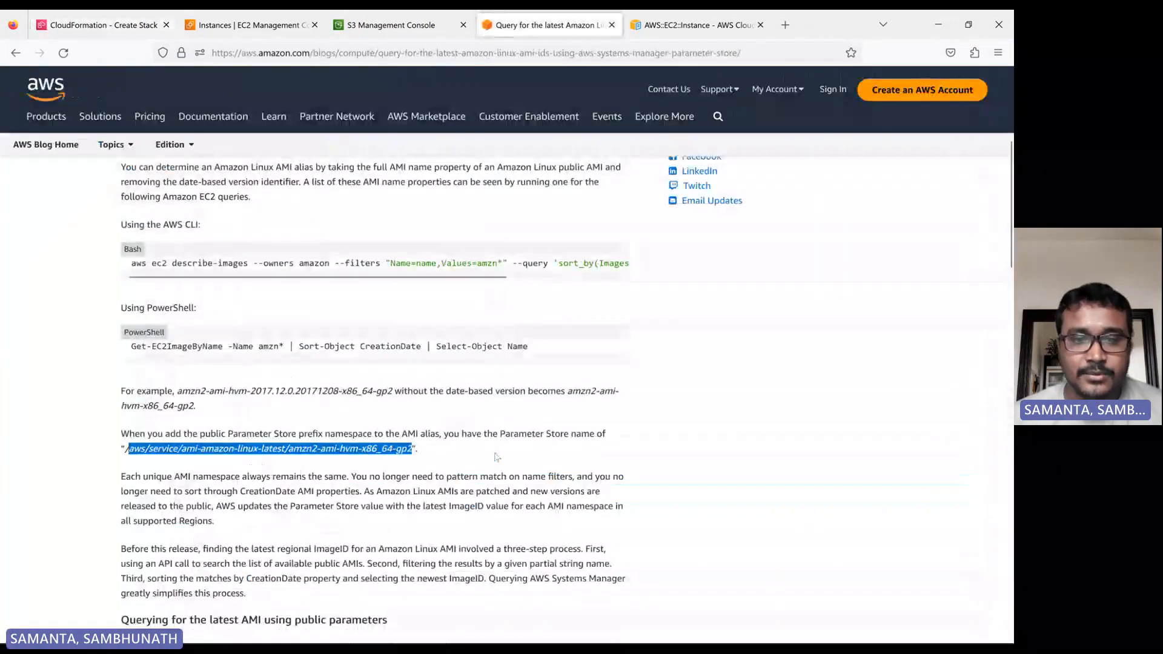
left_click(530, 458)
scroll(530, 457, "up", 5)
key("ctrl+f")
key("ctrl+v")
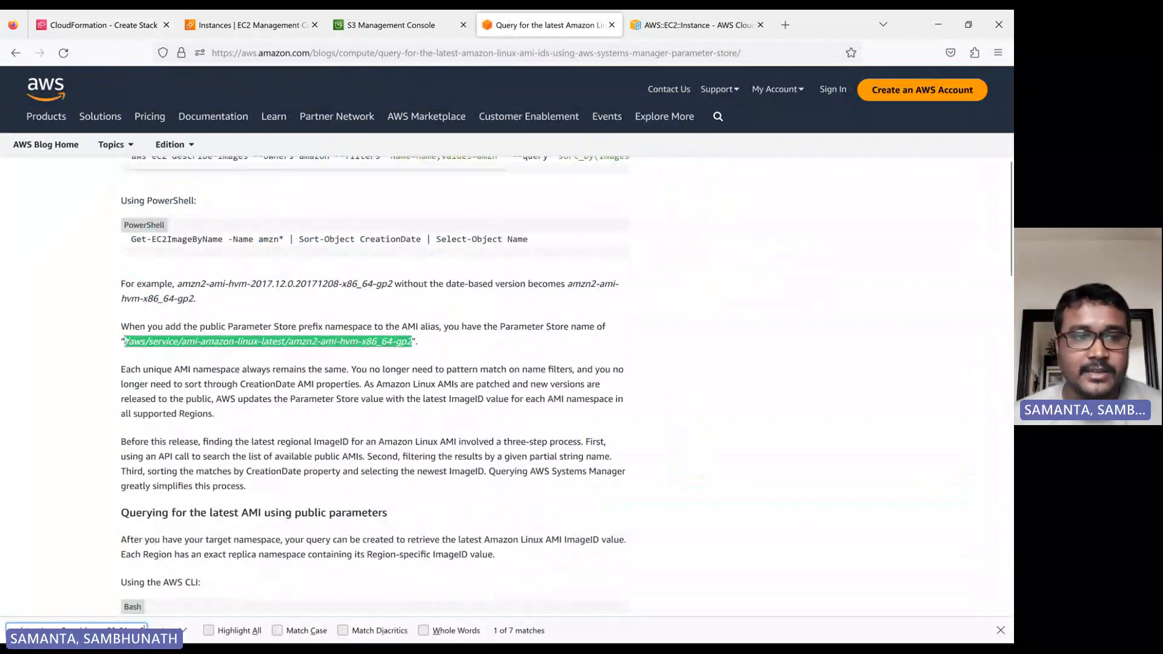
scroll(211, 283, "up", 2)
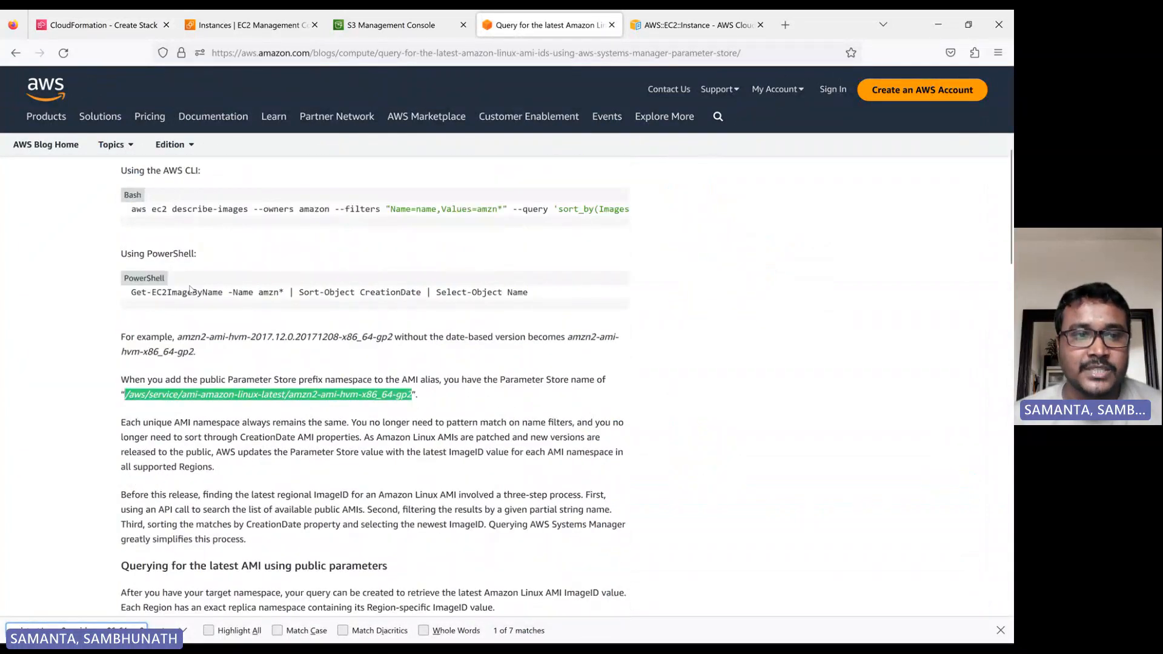
left_click_drag(133, 229, 630, 228)
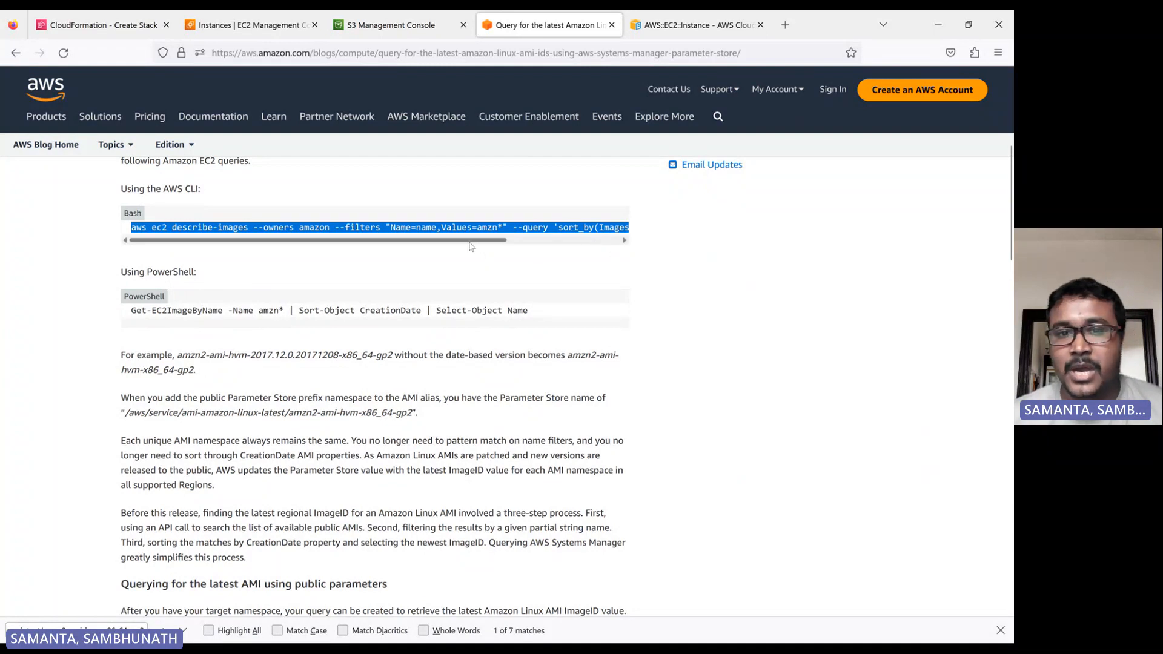
left_click_drag(470, 244, 336, 241)
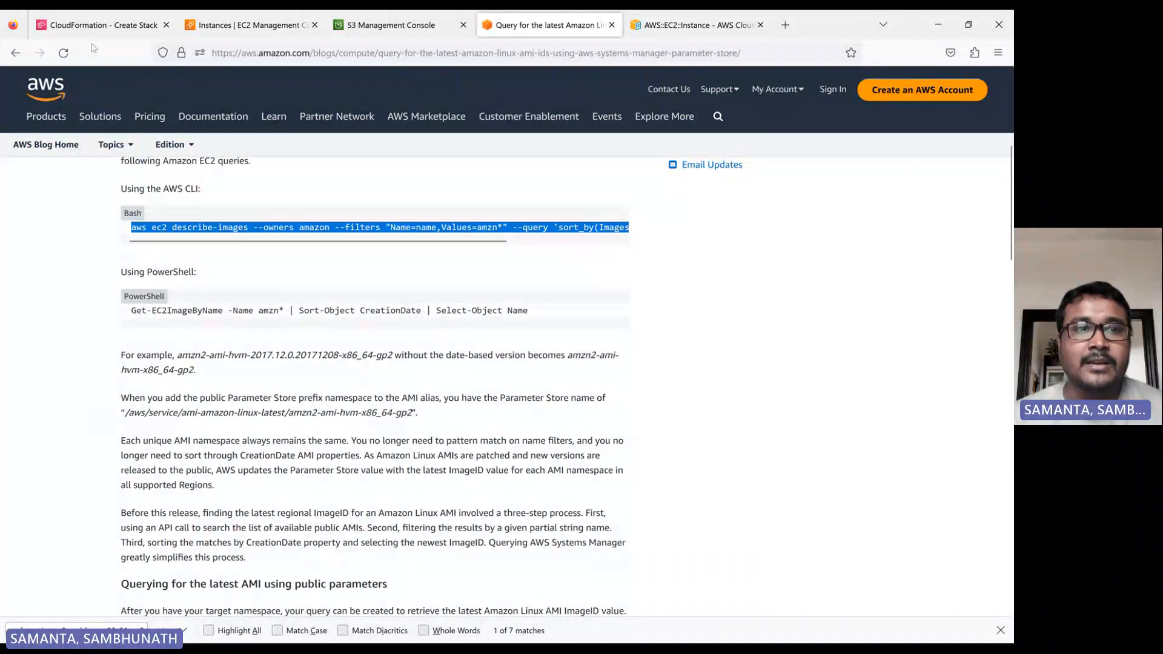
Return to the stack details, keep SSHLocation at 0.0.0.0/0 and continue to the stack options.
left_click(97, 25)
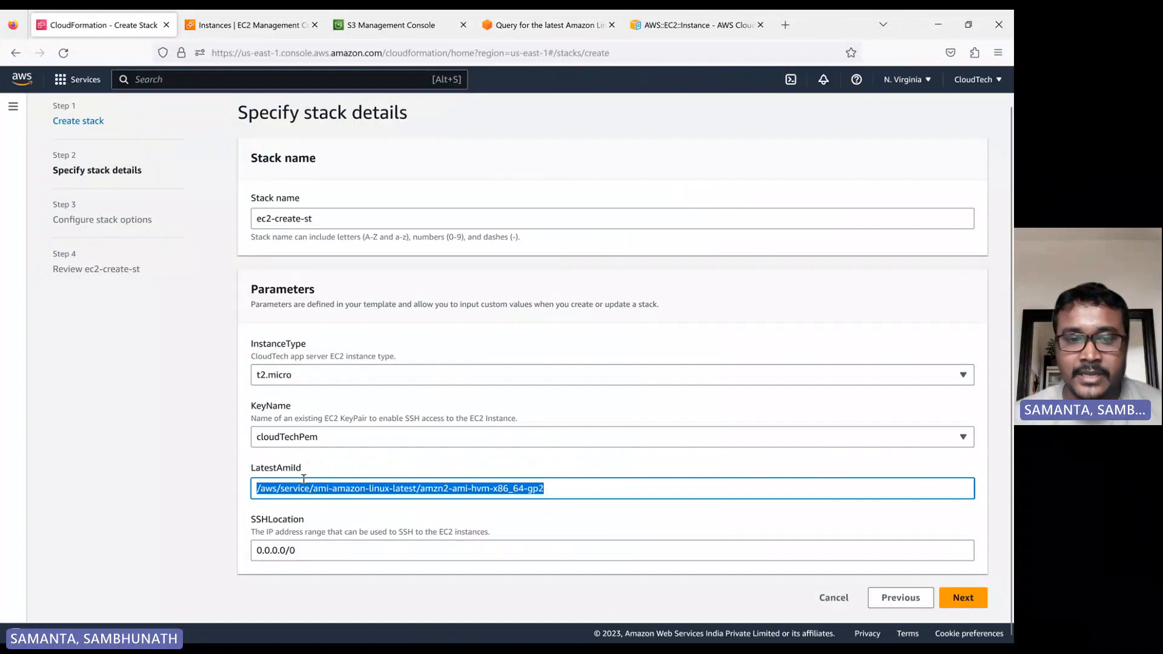
left_click(306, 553)
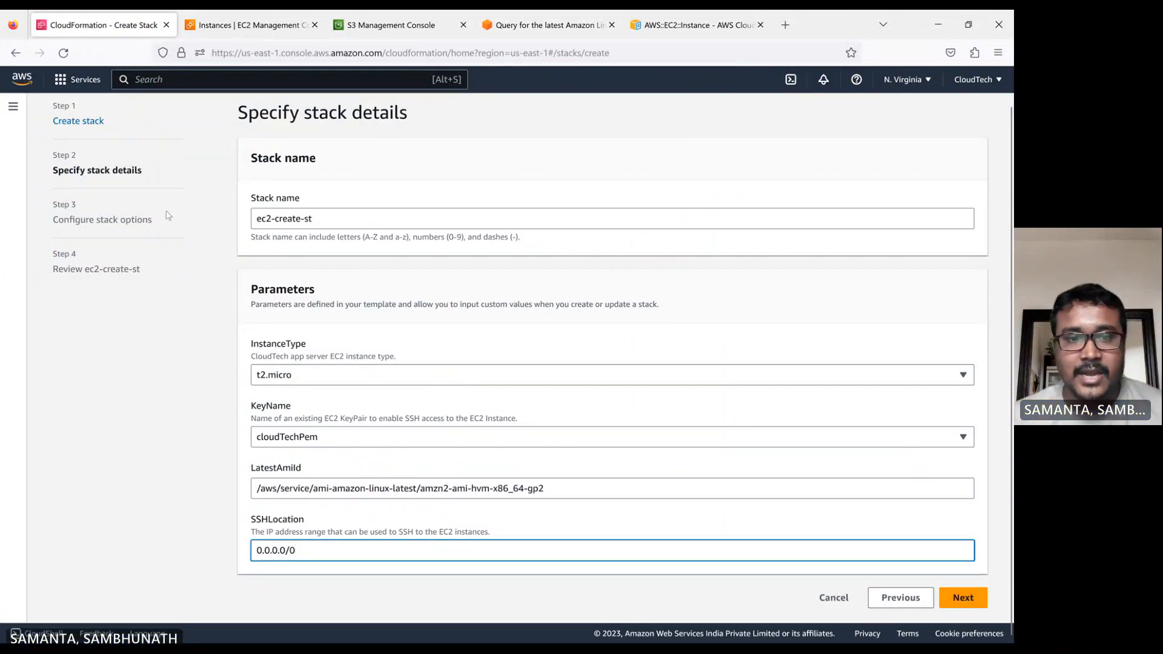
left_click(961, 597)
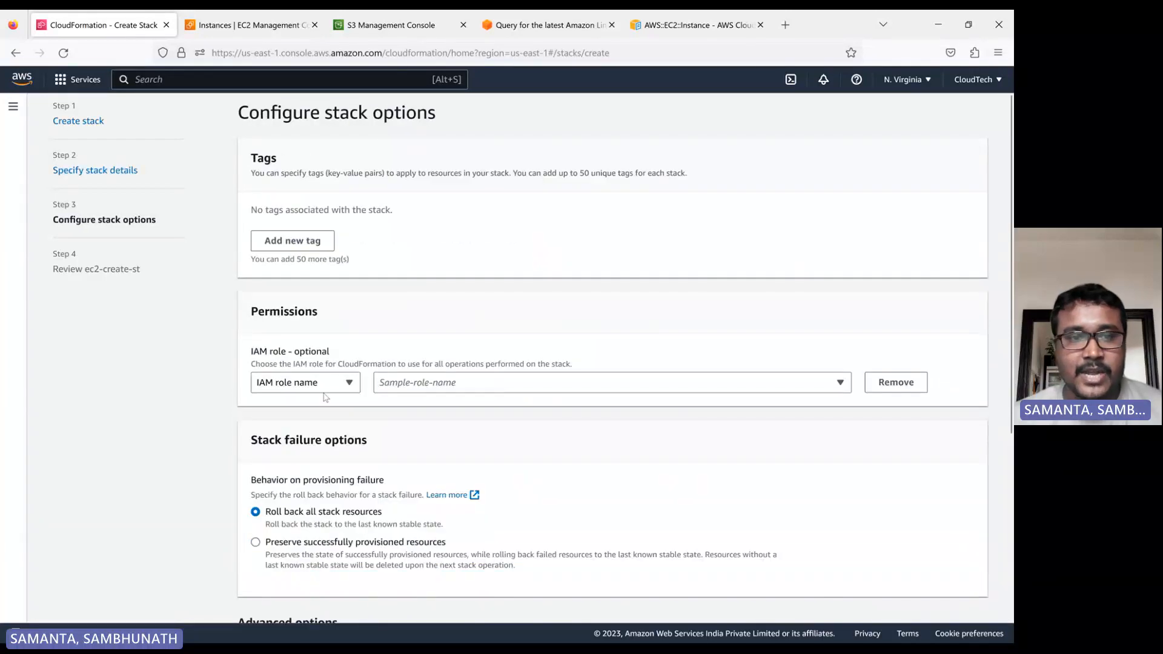
Set the provisioning failure behavior to Preserve successfully provisioned resources.
left_click(283, 548)
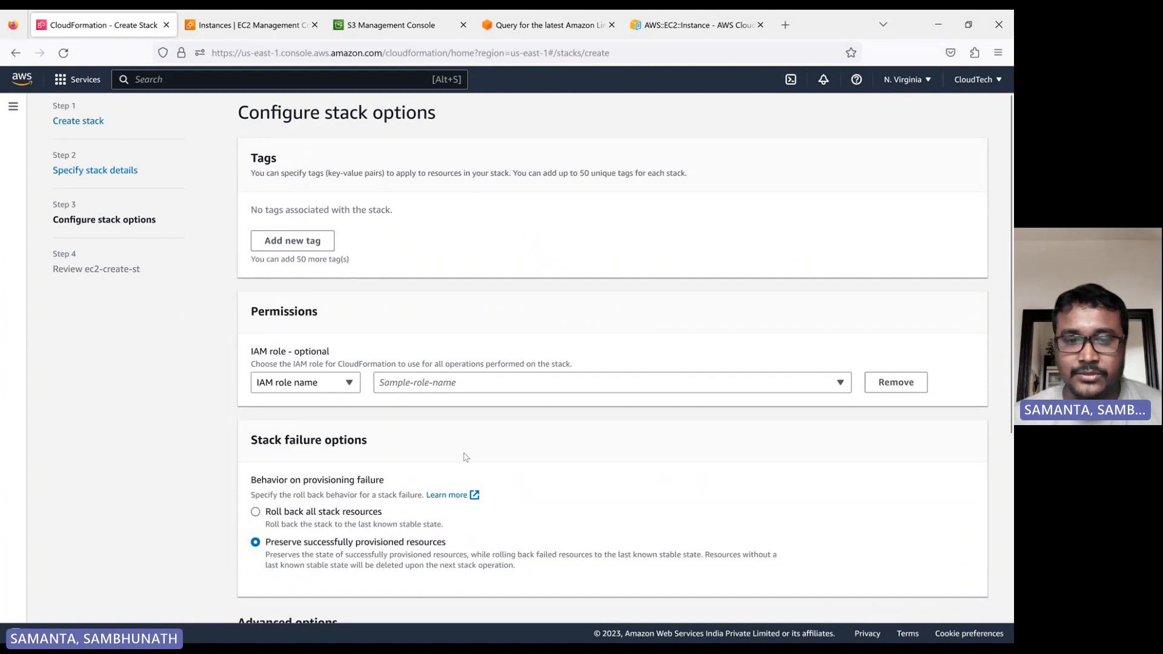
scroll(714, 539, "down", 2)
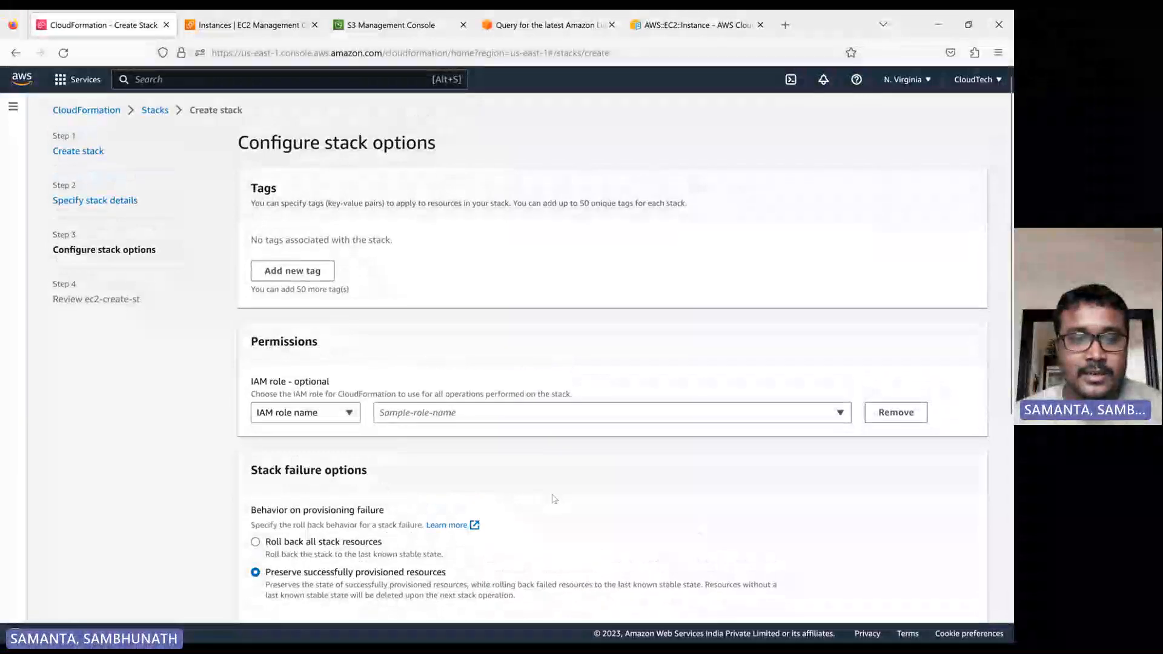
scroll(554, 500, "down", 3)
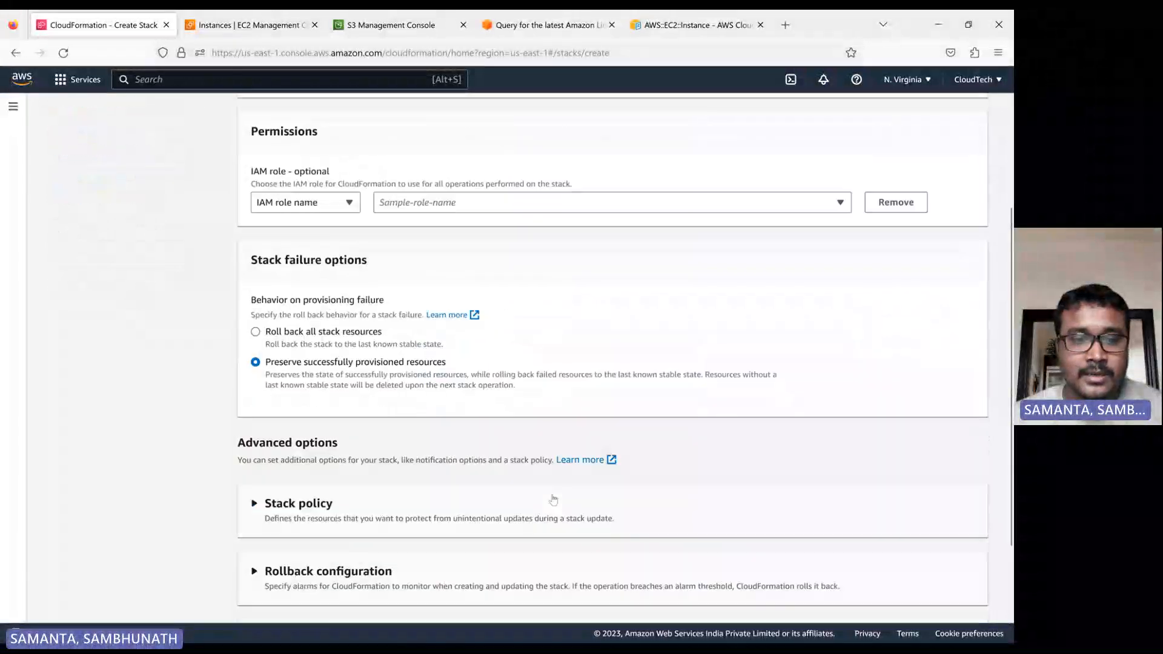
scroll(553, 500, "up", 3)
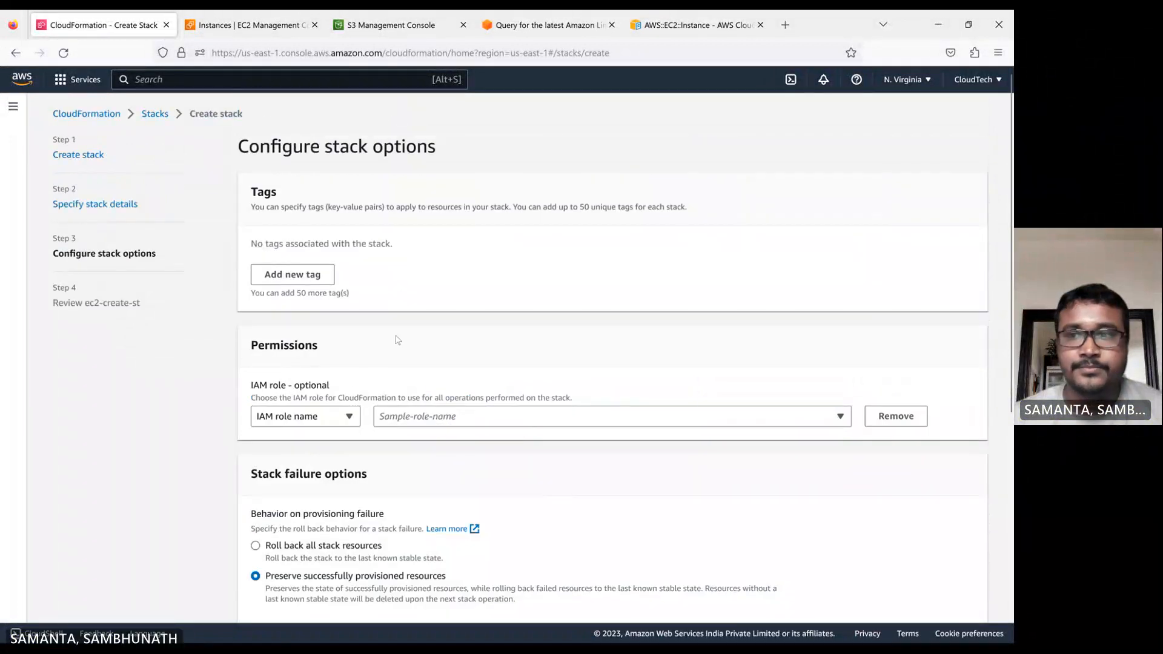
scroll(436, 334, "down", 5)
scroll(438, 336, "up", 3)
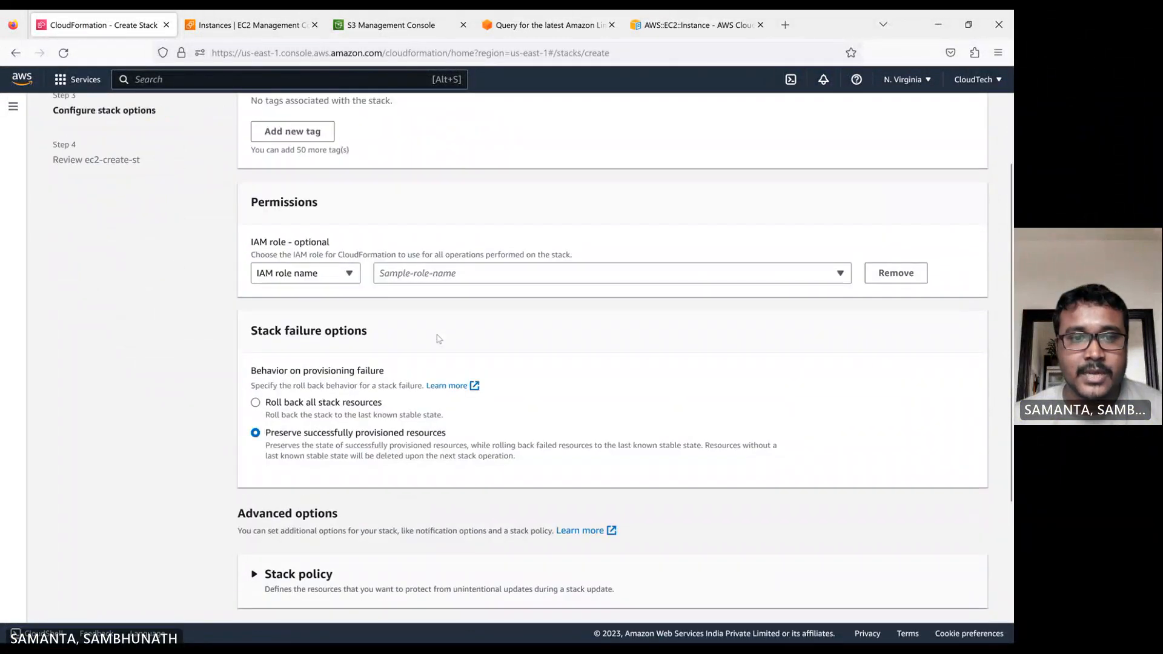
scroll(438, 338, "up", 2)
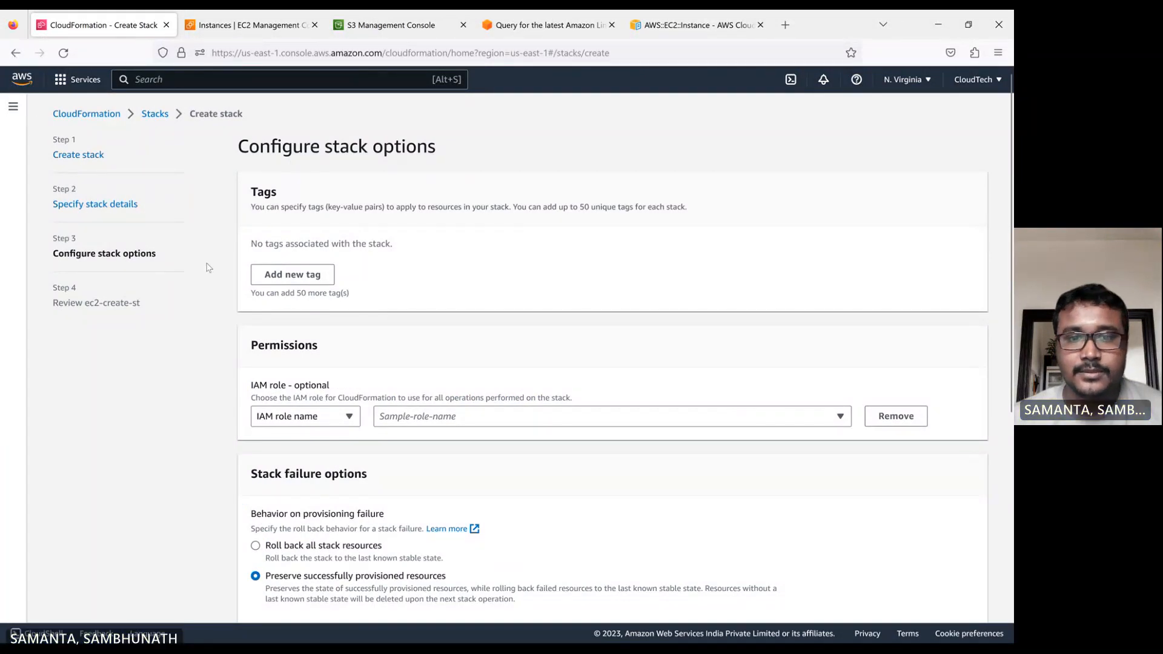
scroll(468, 455, "down", 5)
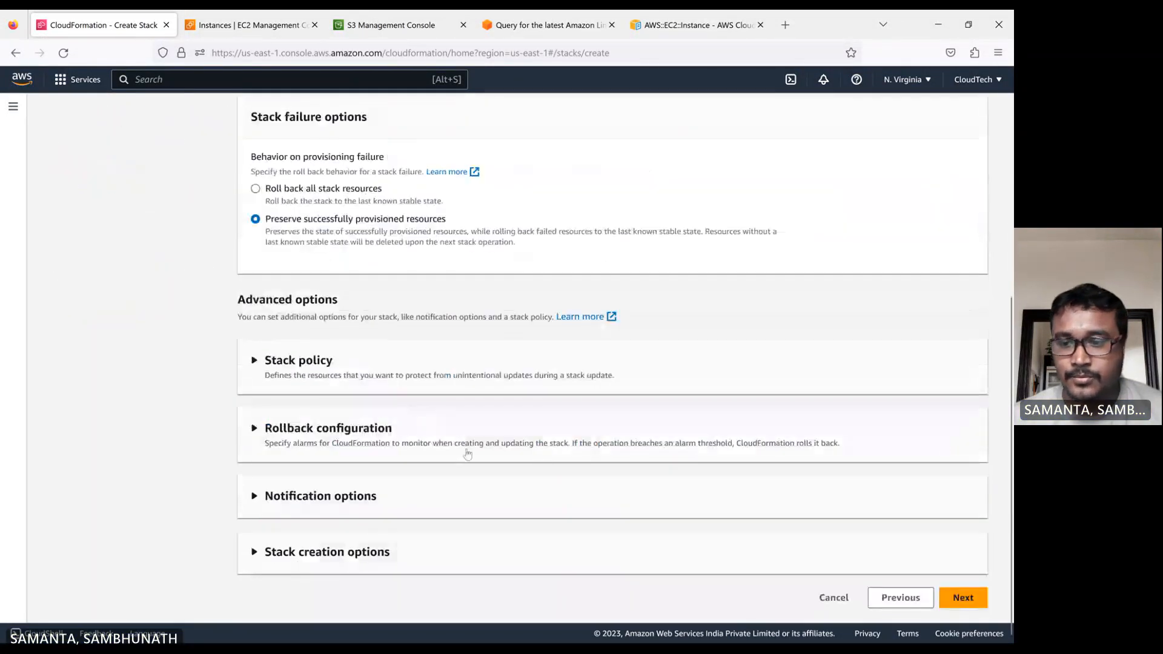
Go back to the stack details to recheck the KeyName parameter, then return to the stack options.
left_click(901, 598)
scroll(318, 406, "down", 1)
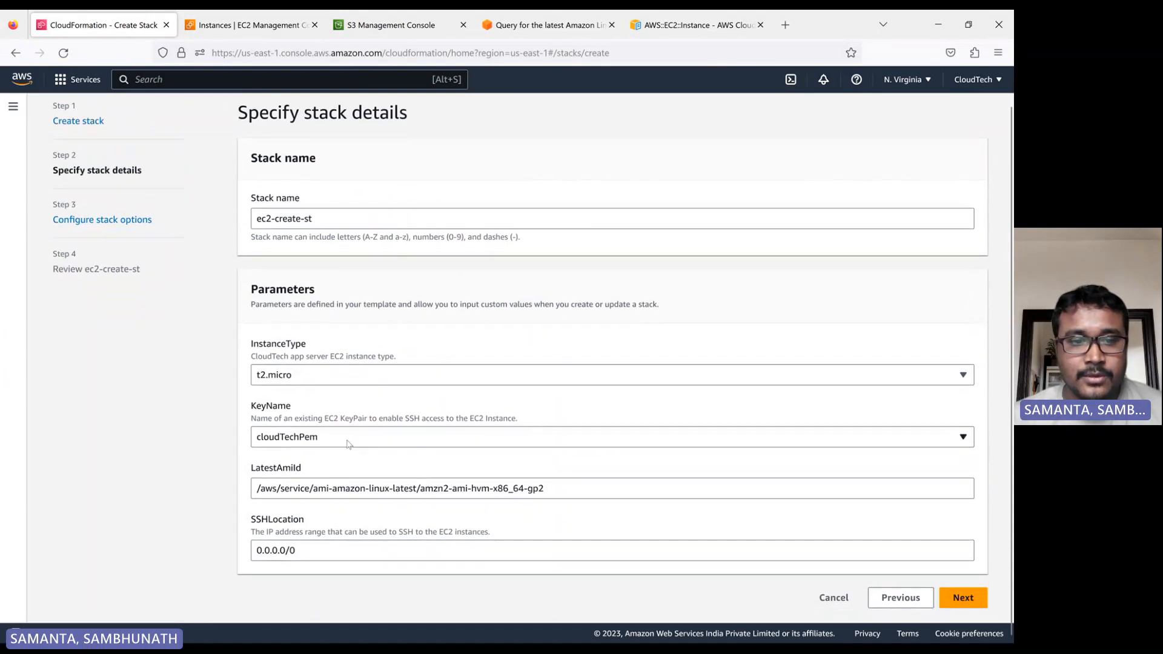
left_click(287, 438)
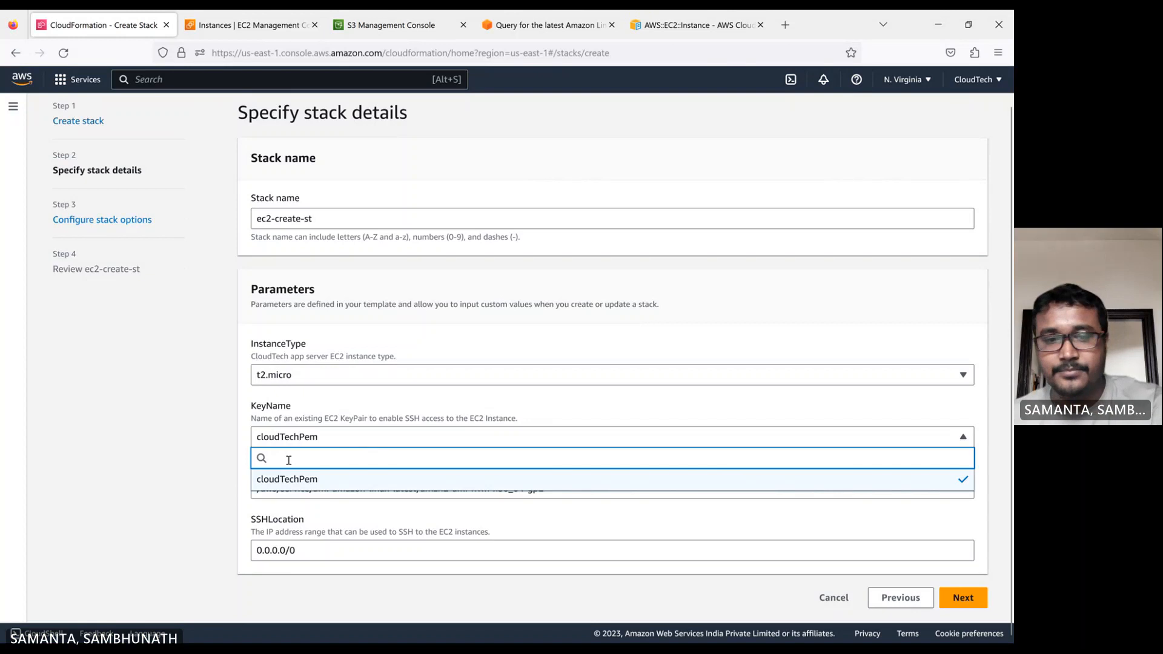
left_click(119, 414)
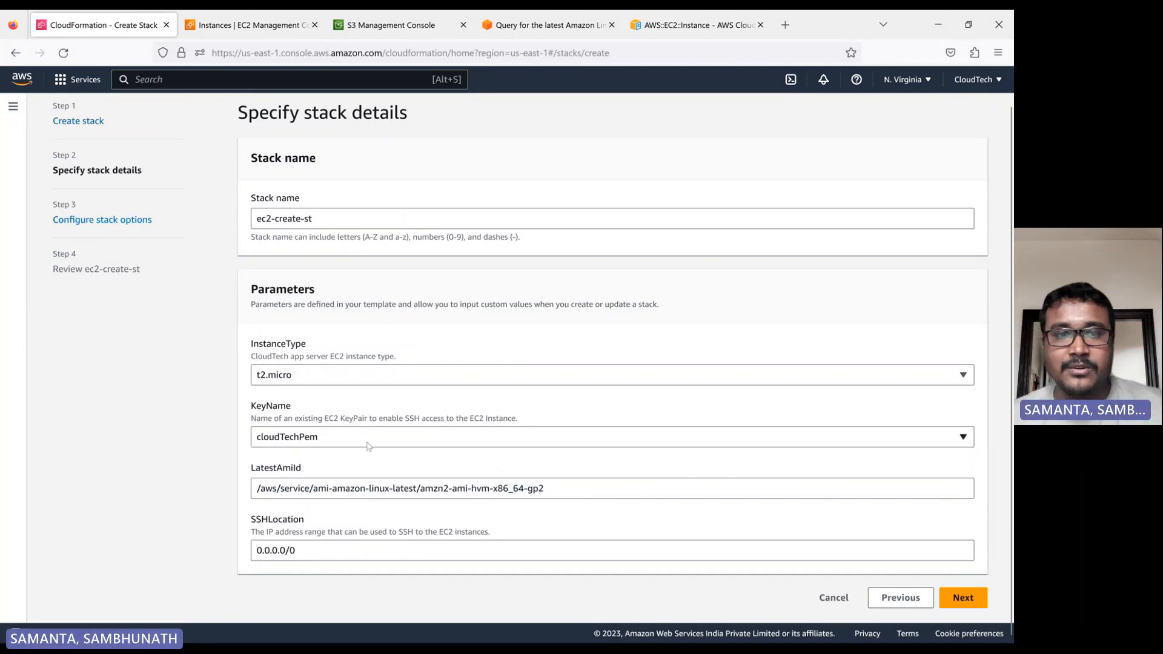
left_click(963, 599)
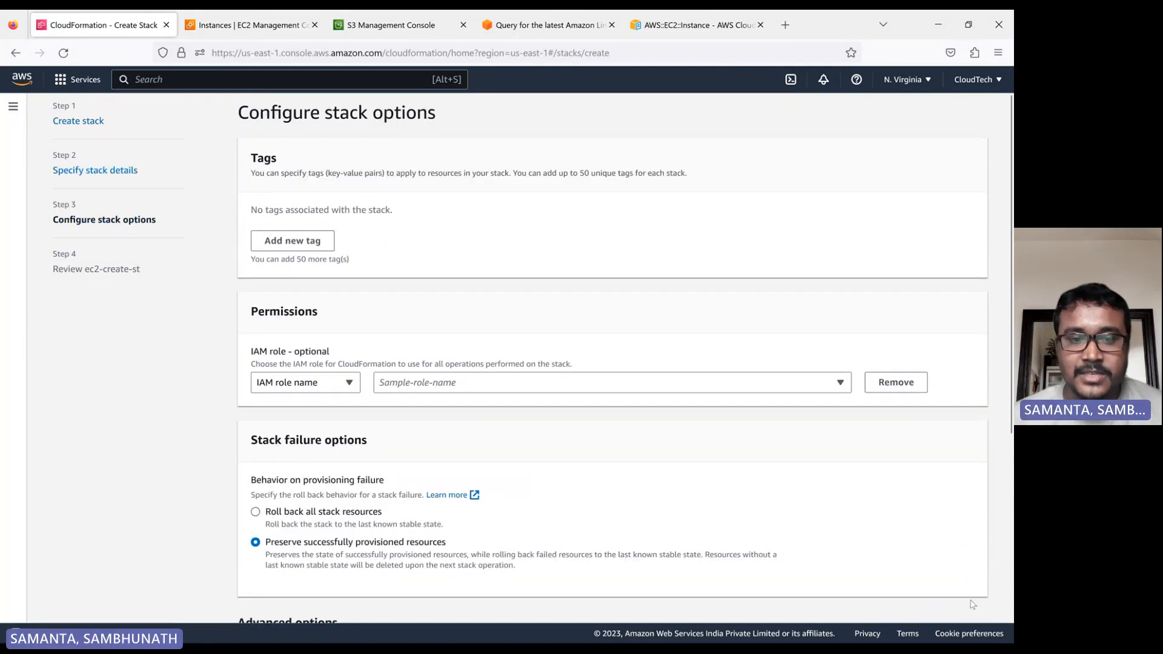
Continue to the review page and examine the template, parameters and stack options.
scroll(623, 502, "down", 5)
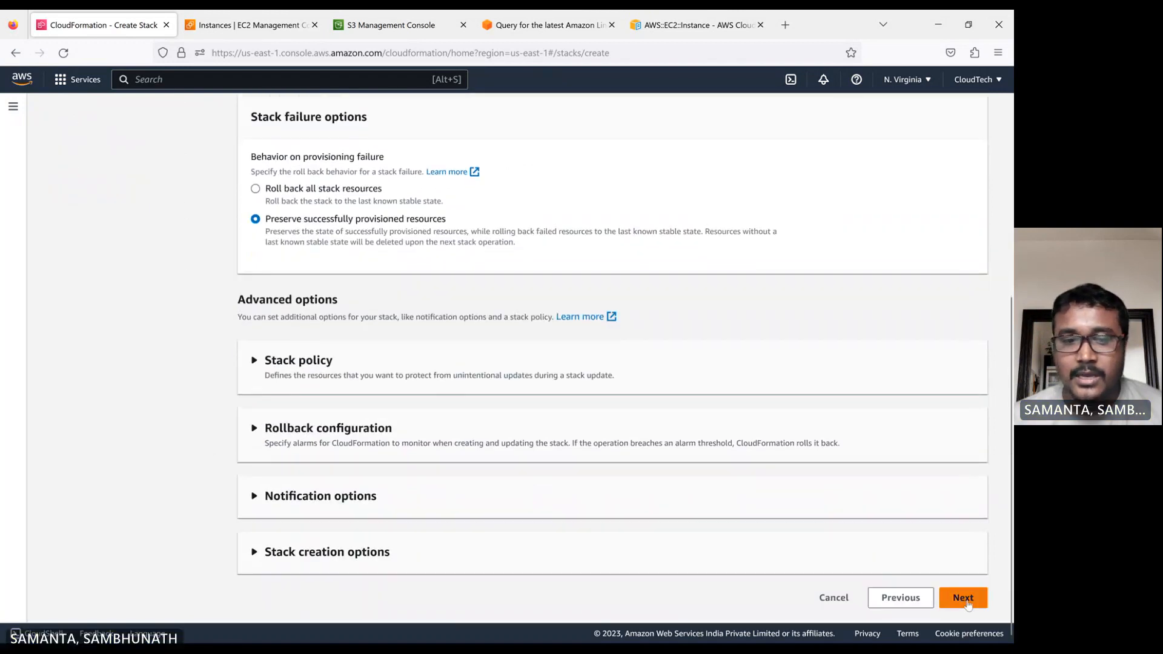
left_click(962, 599)
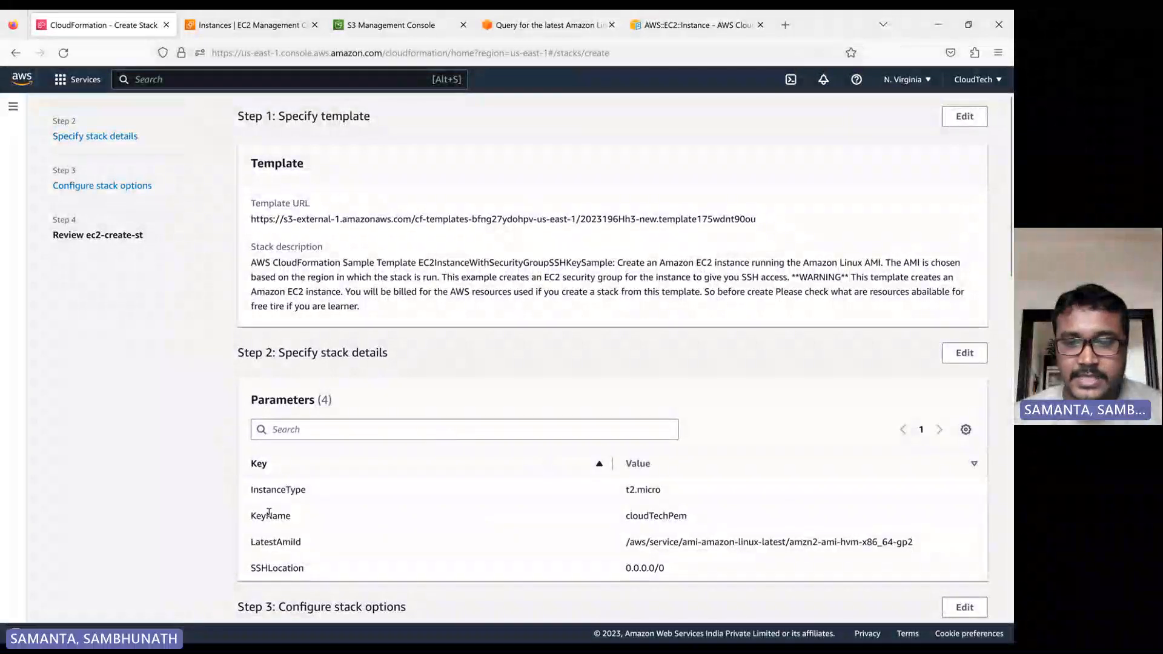
left_click_drag(694, 559, 246, 470)
scroll(503, 330, "down", 10)
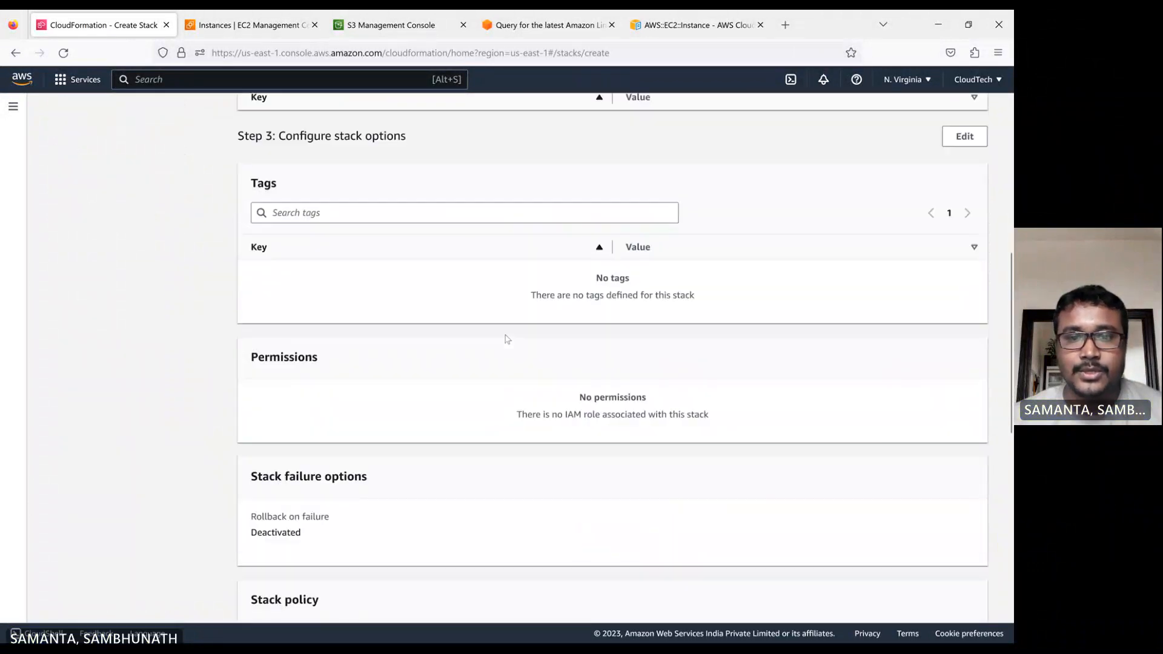
Submit the ec2-create-st stack from the review page.
scroll(516, 372, "down", 6)
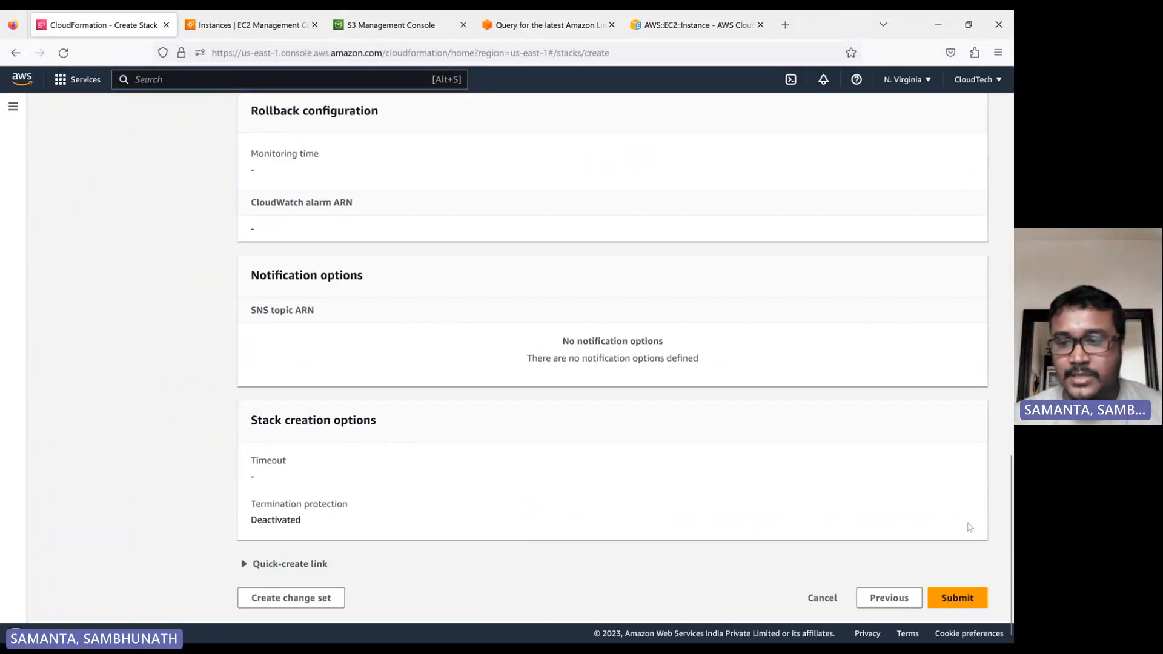
left_click(956, 597)
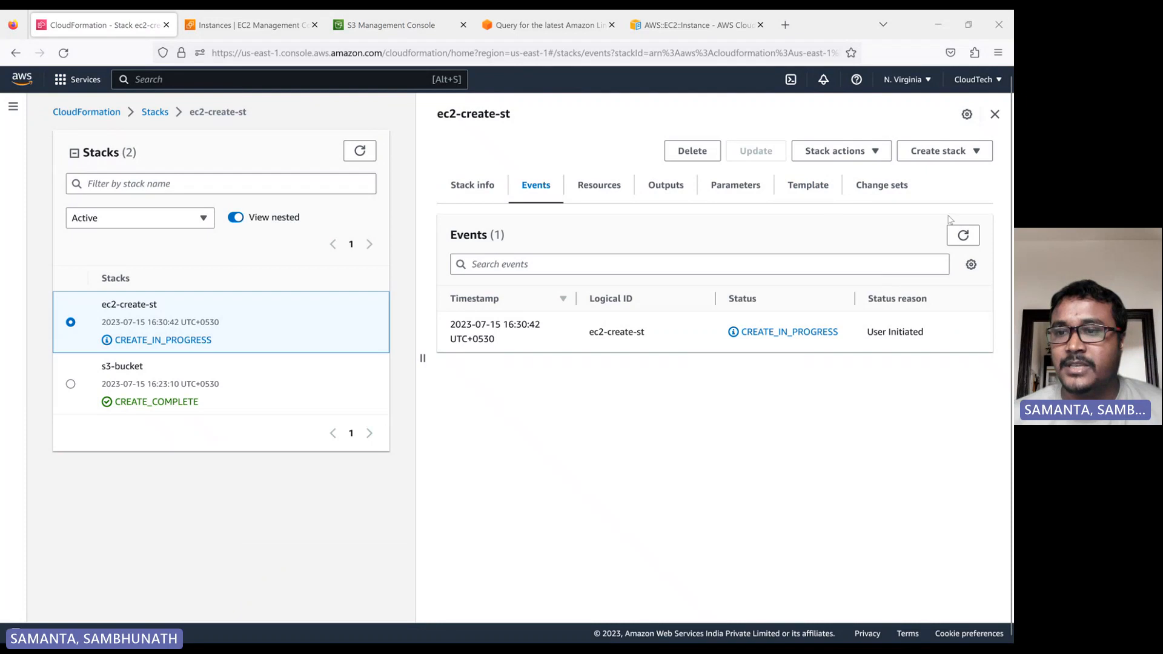
Refresh the stack's events repeatedly to follow the creation of the security group and EC2 instance.
left_click(962, 237)
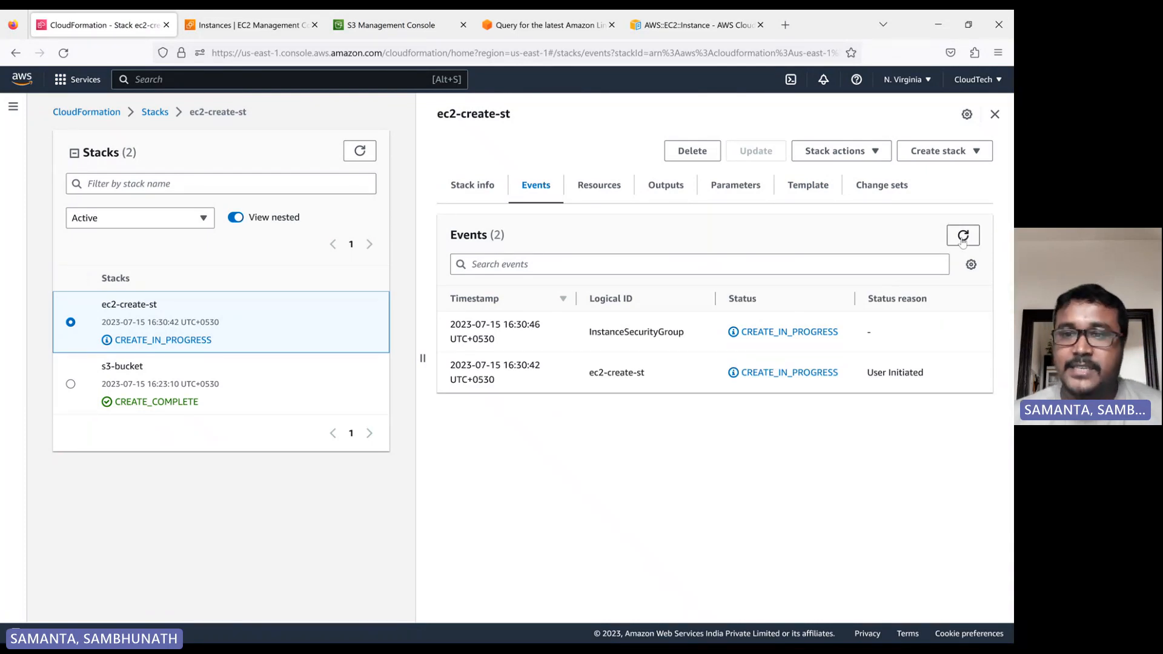
left_click(963, 237)
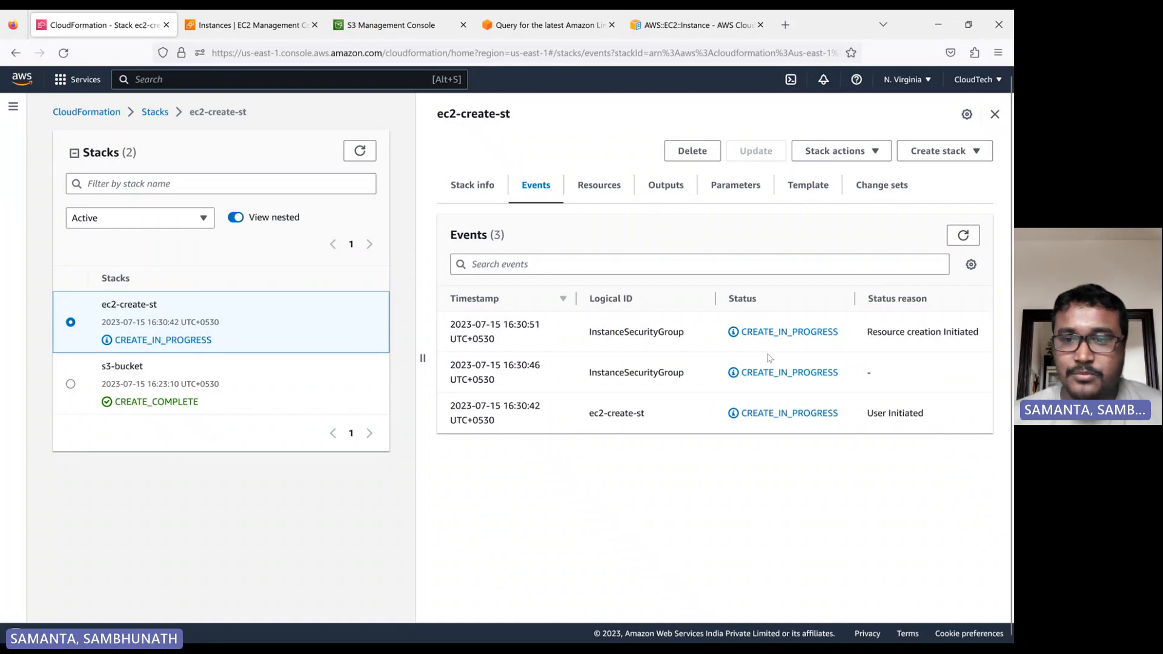
left_click(963, 236)
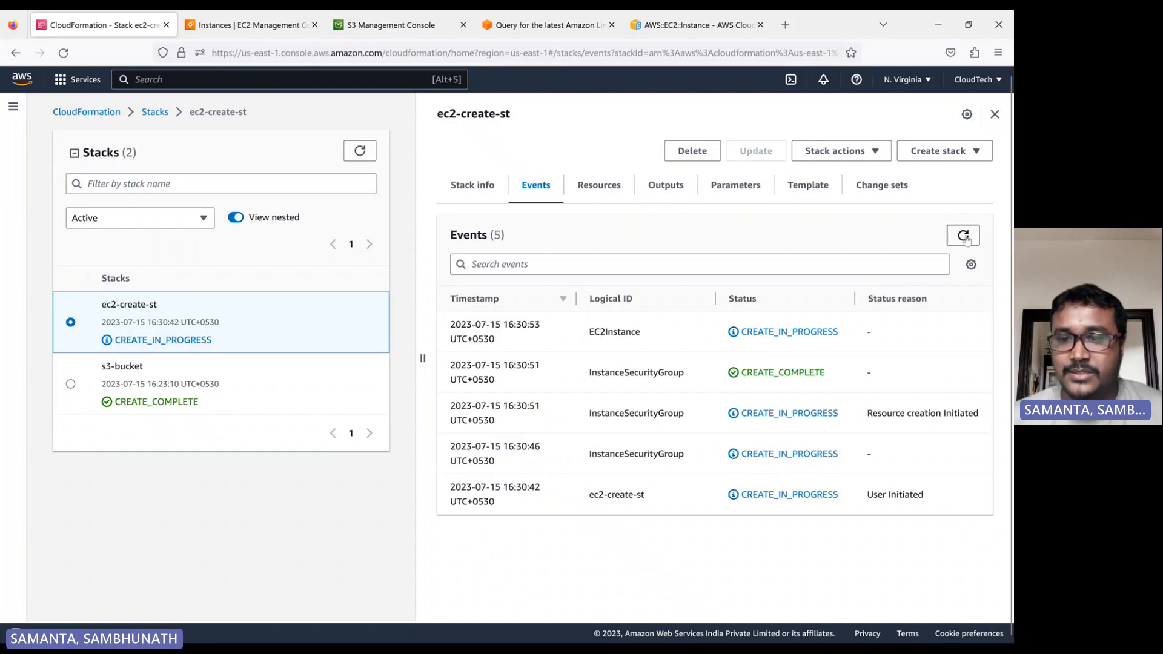
left_click_drag(622, 368, 709, 373)
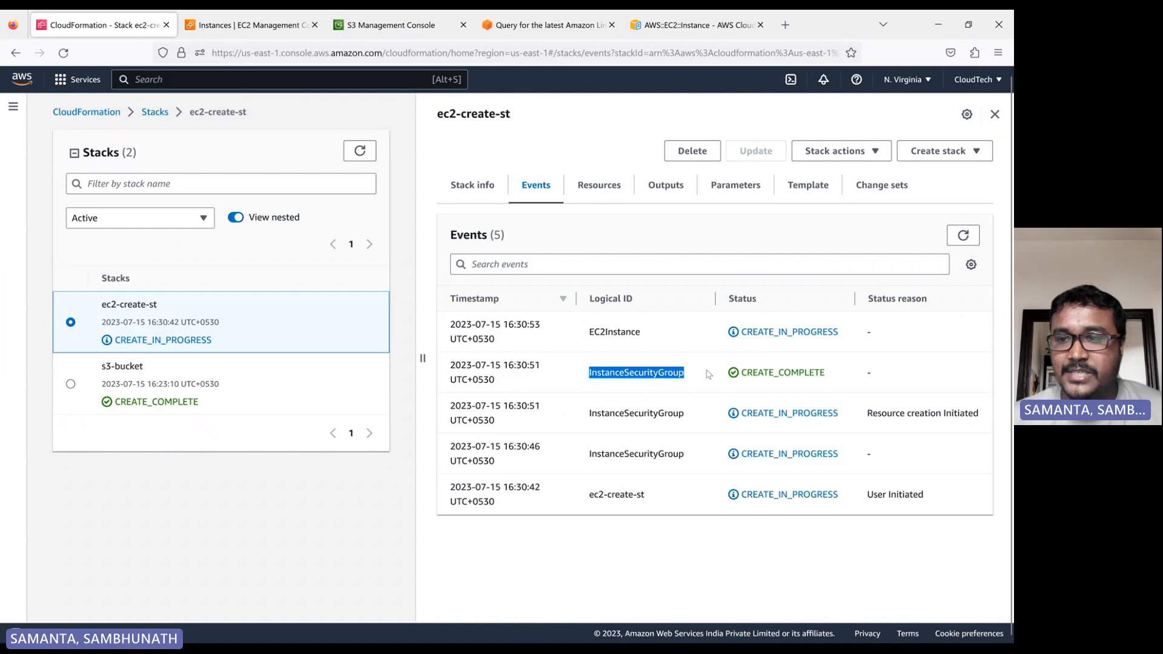
left_click(964, 239)
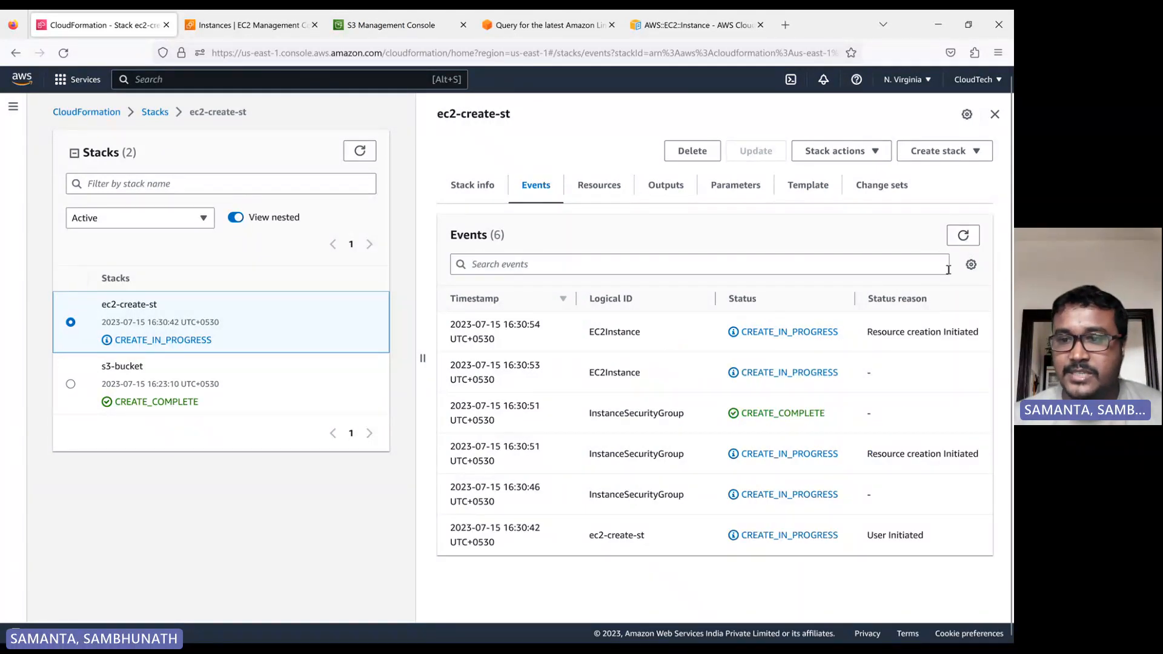
left_click(968, 241)
left_click(970, 242)
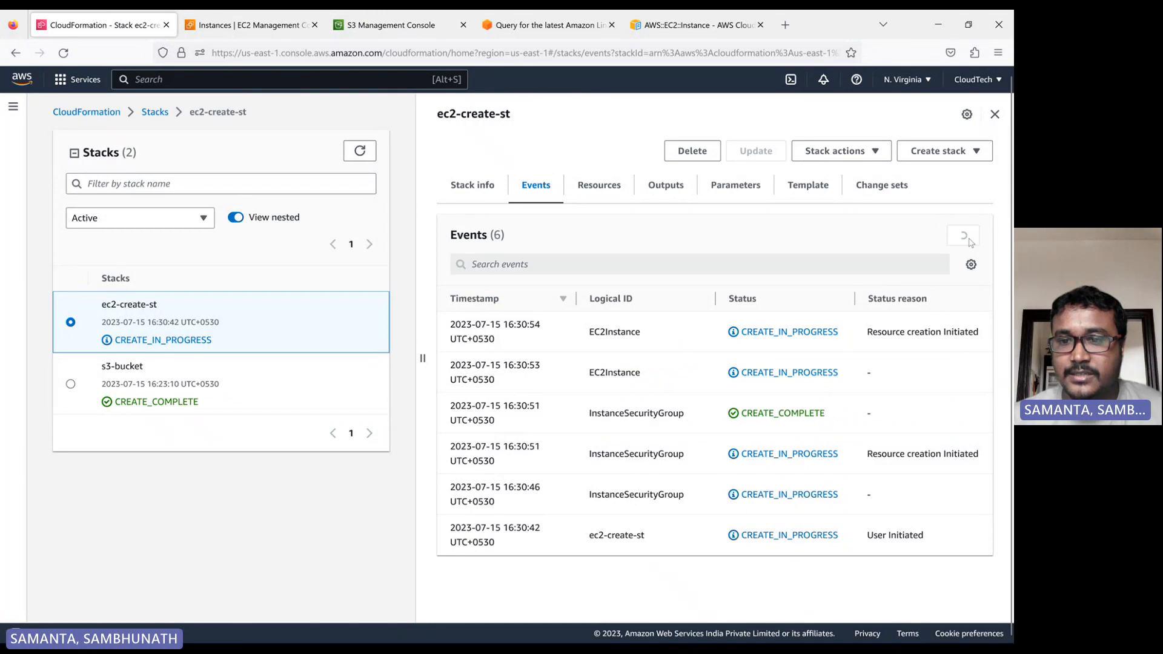
Inspect the stack-created security group's inbound rules and the running instance list in the EC2 console.
left_click(235, 25)
scroll(85, 391, "down", 3)
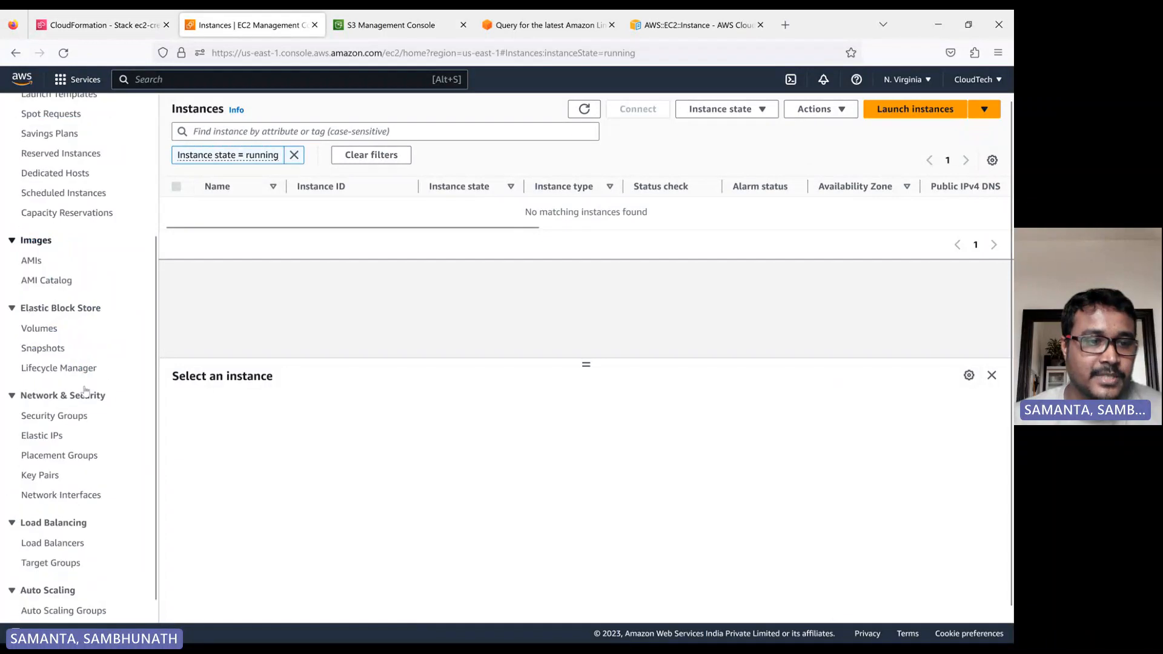
left_click(55, 416)
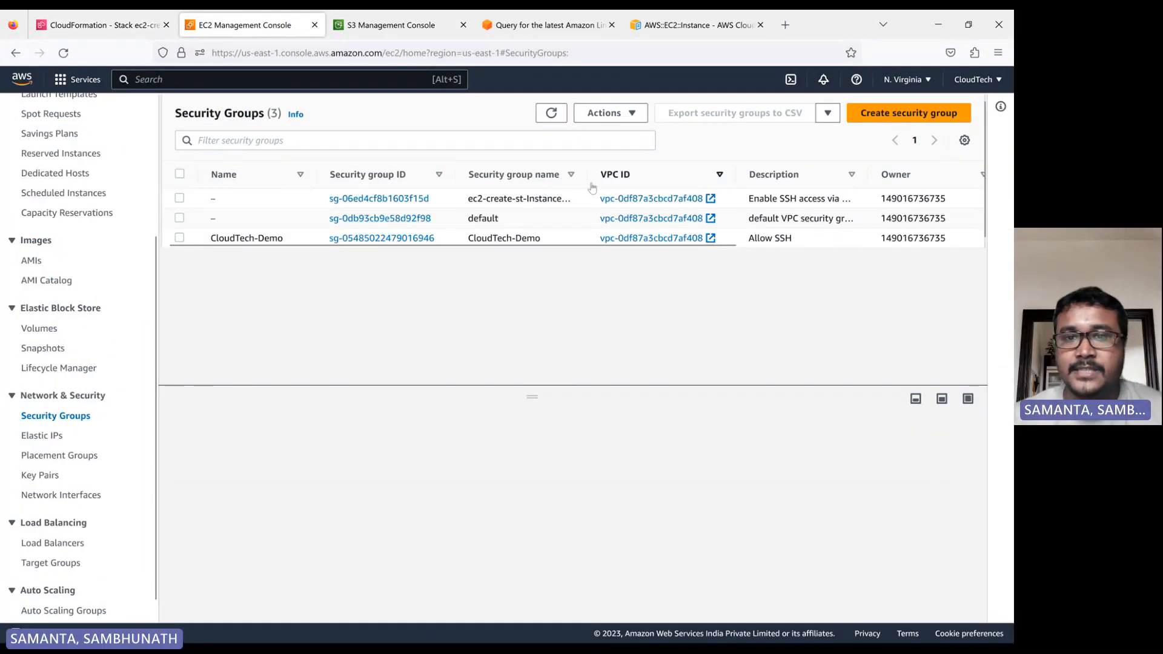
left_click_drag(587, 174, 635, 175)
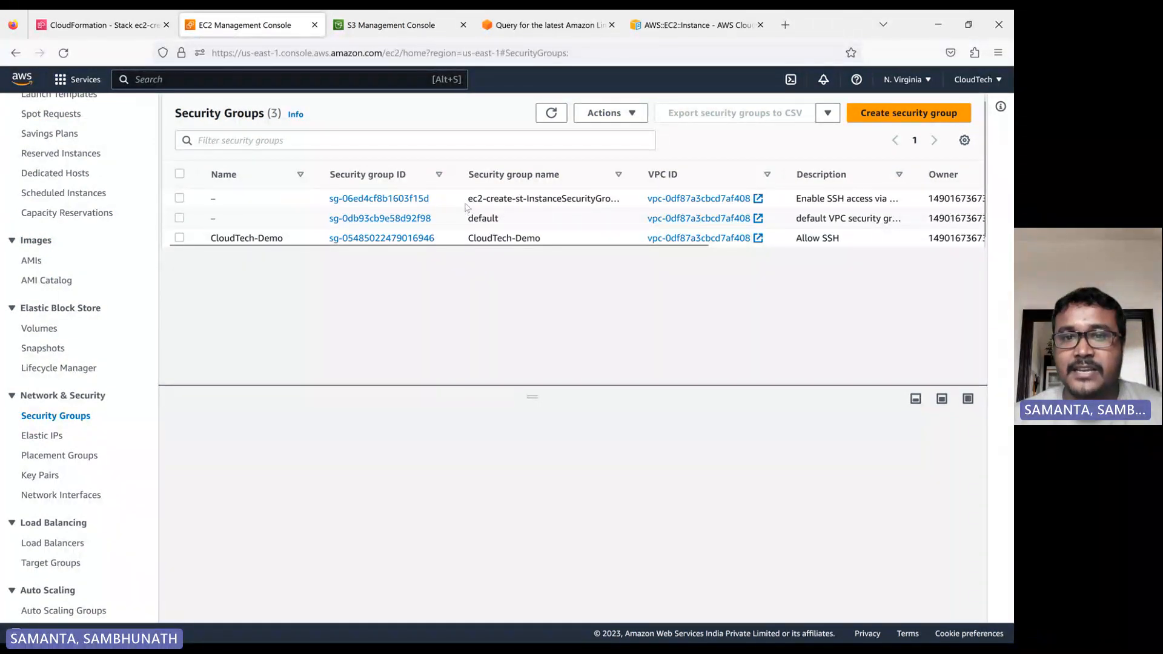
left_click_drag(468, 200, 525, 201)
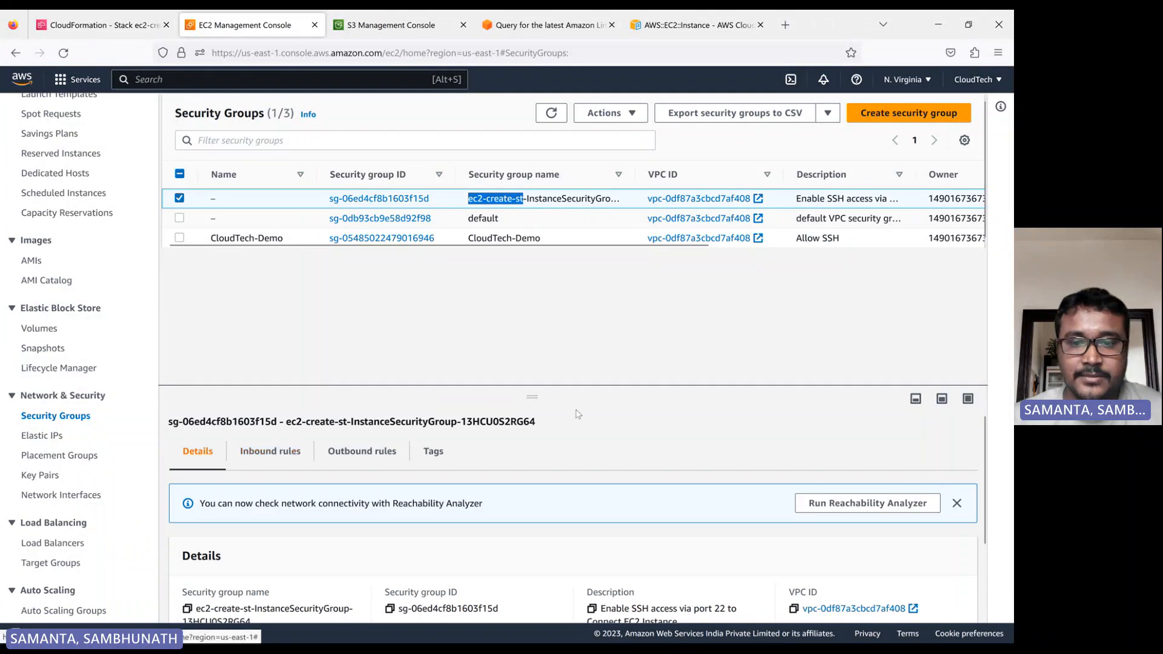
left_click_drag(535, 390, 535, 296)
left_click(270, 353)
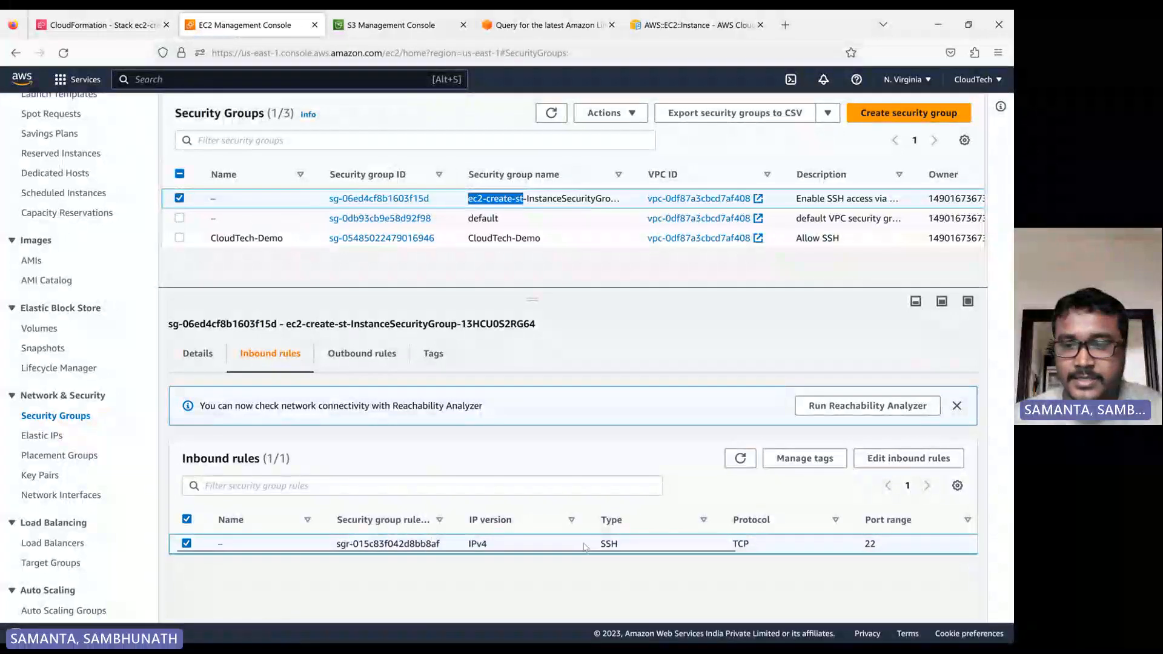
key("alt+Tab")
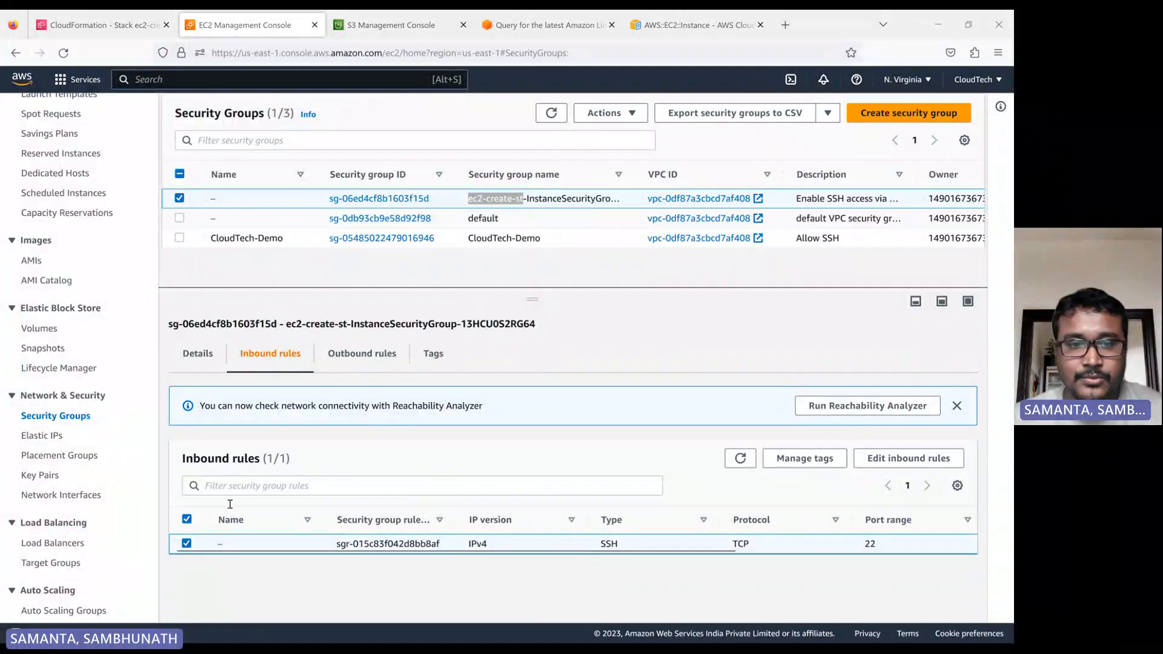
left_click(909, 458)
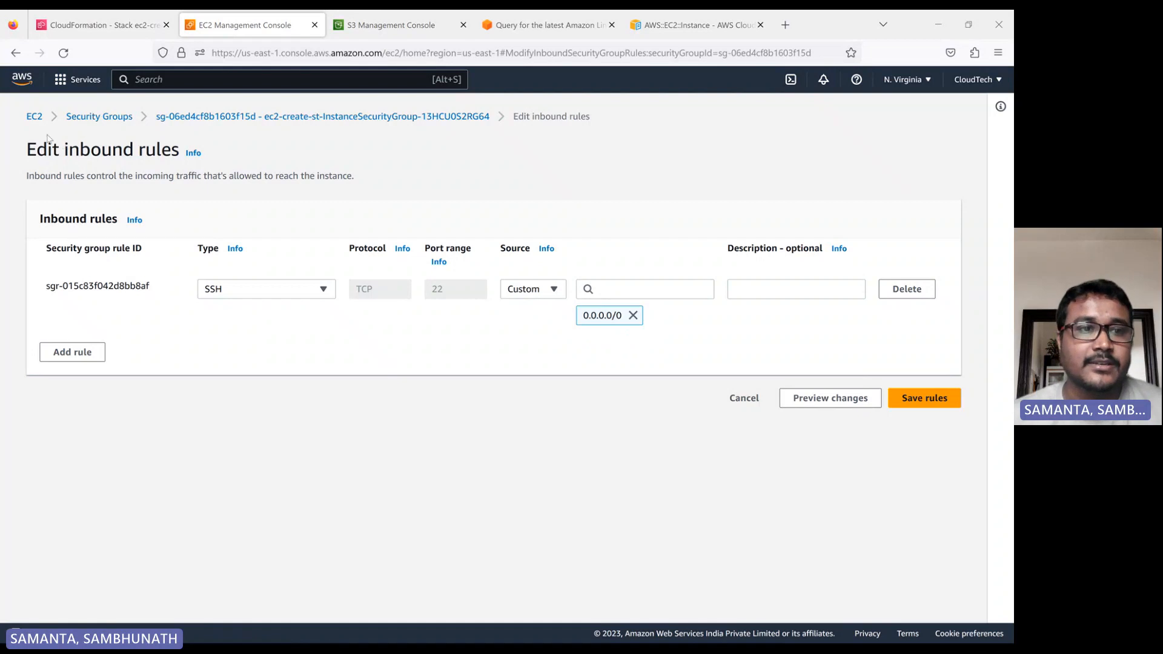
left_click(34, 116)
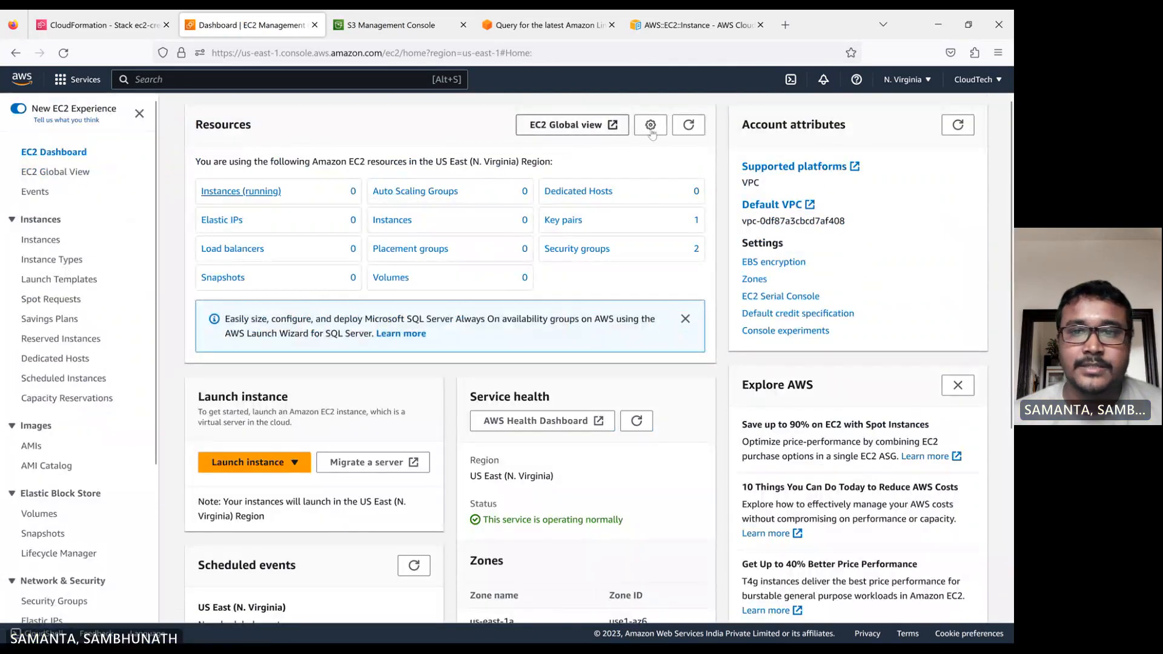
left_click(271, 196)
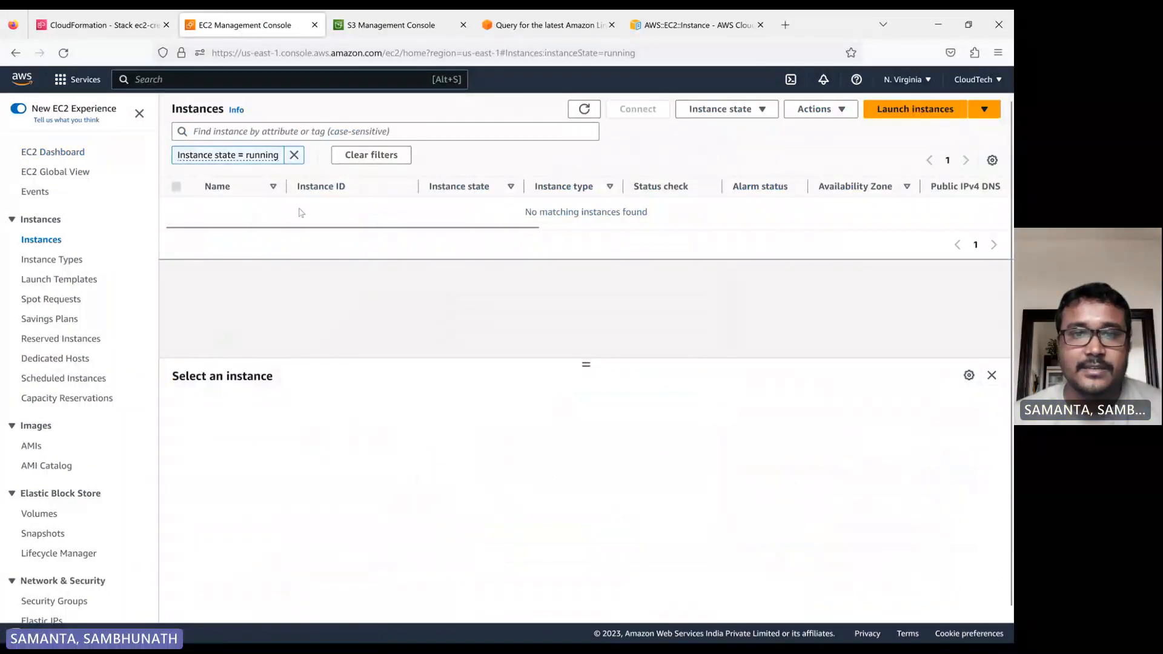
left_click(585, 111)
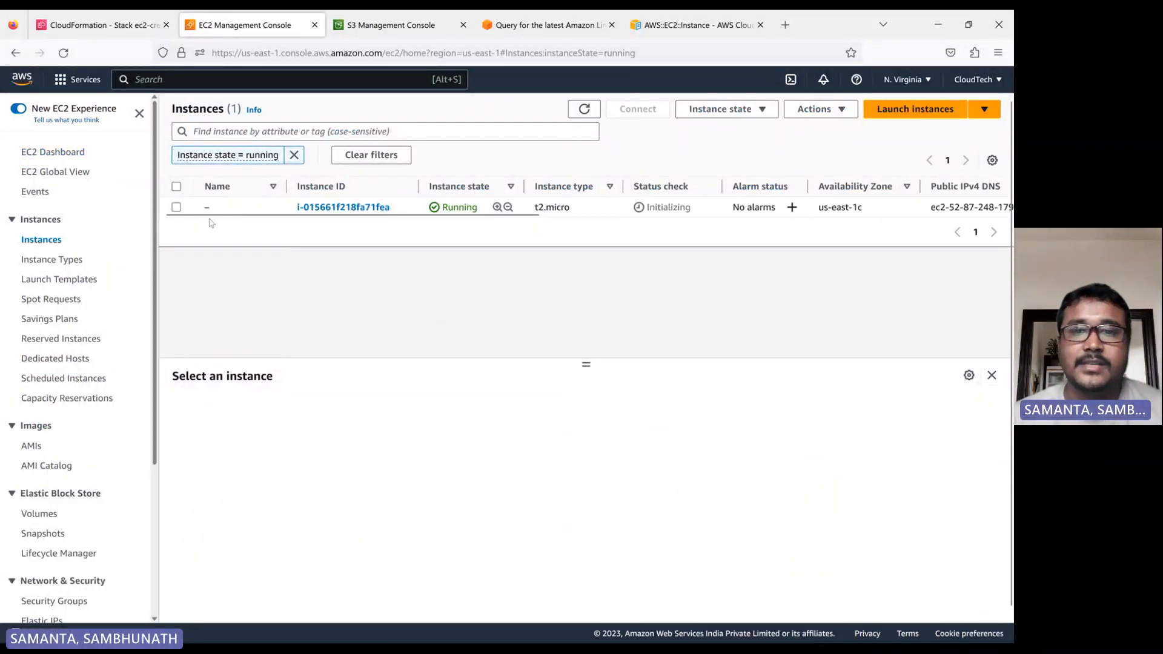
Return to the stack, refresh its events, and filter the stack list by status, finishing on Complete.
left_click(100, 24)
left_click(969, 238)
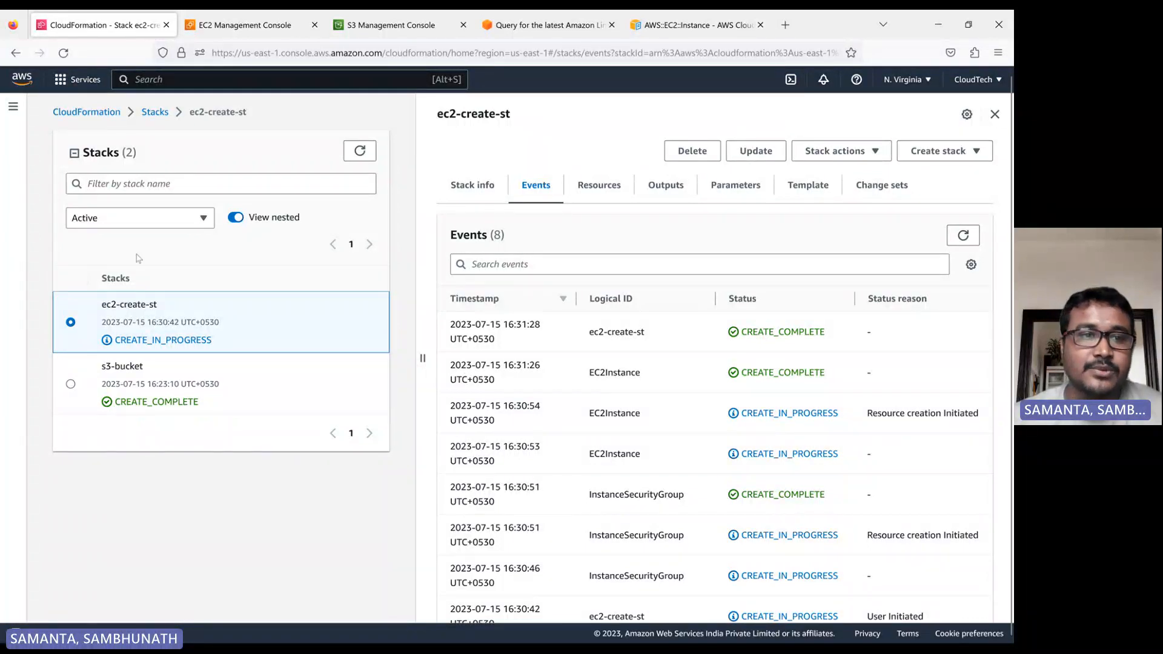
left_click(131, 220)
left_click(106, 259)
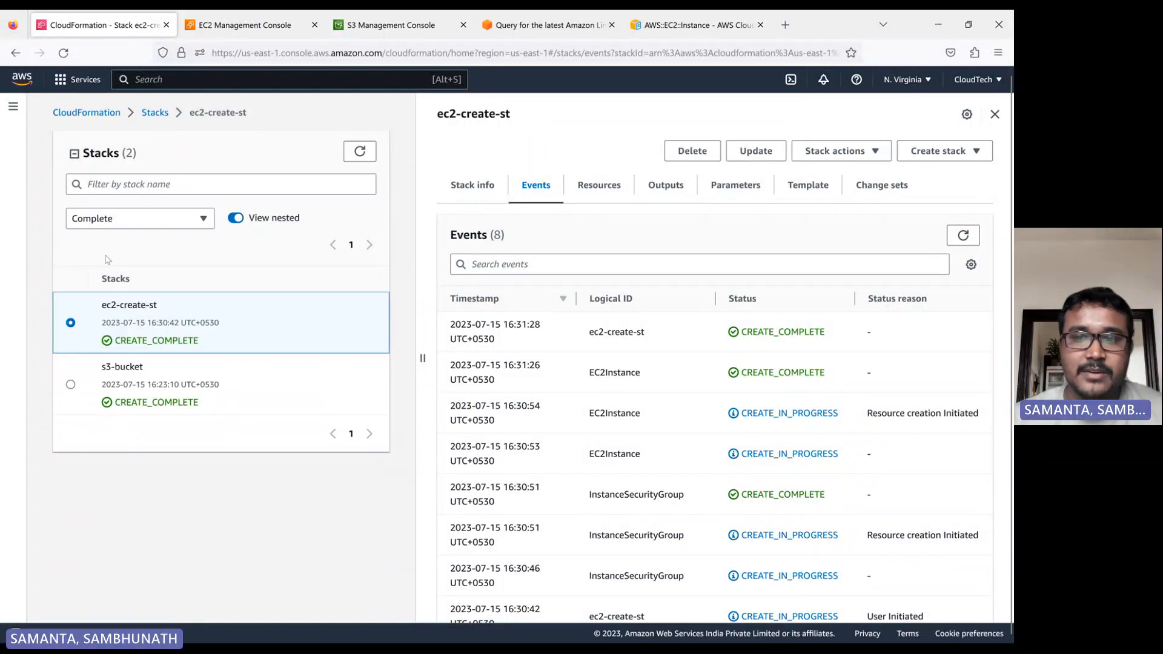
left_click(138, 225)
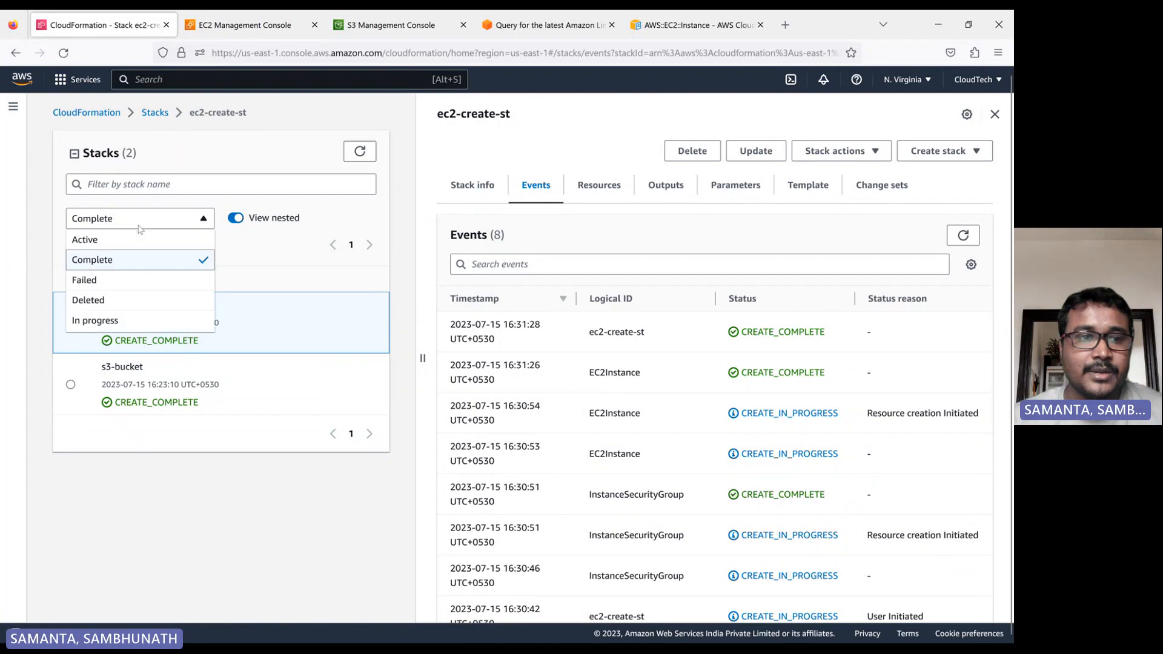
left_click(101, 281)
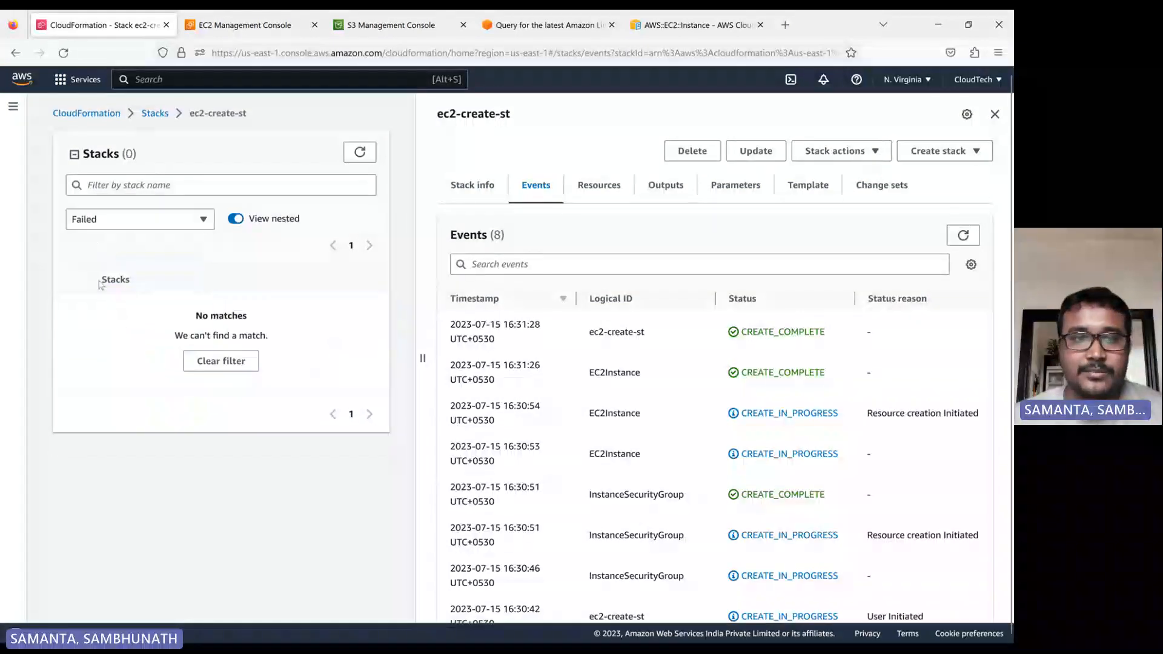
left_click(134, 227)
left_click(100, 322)
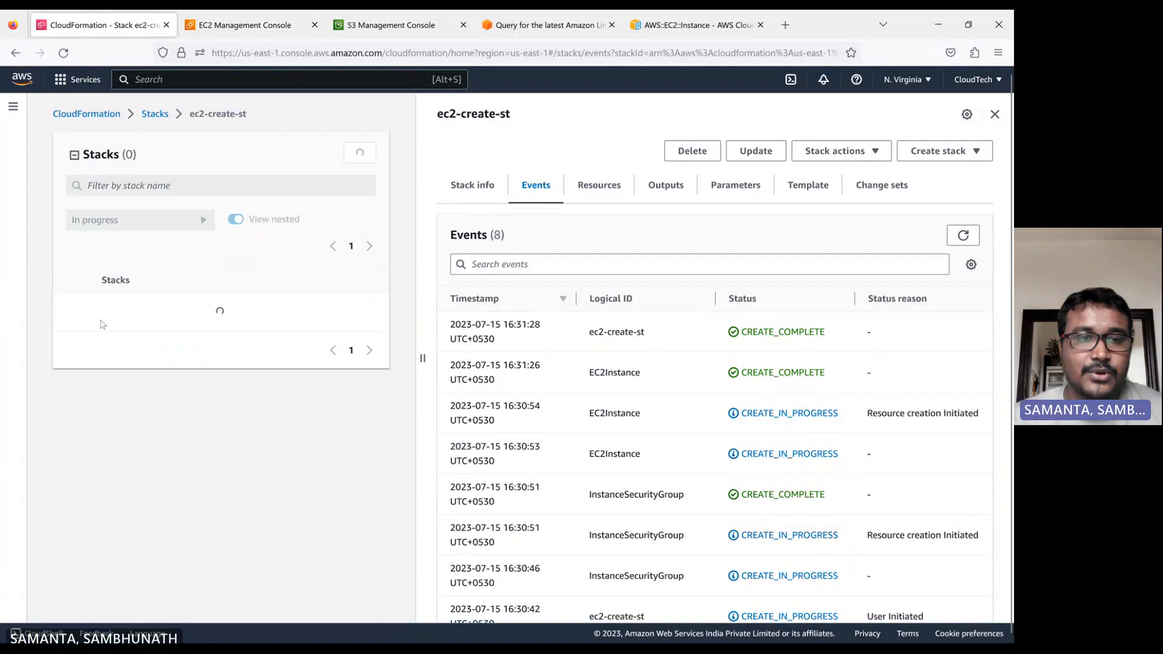
left_click(136, 222)
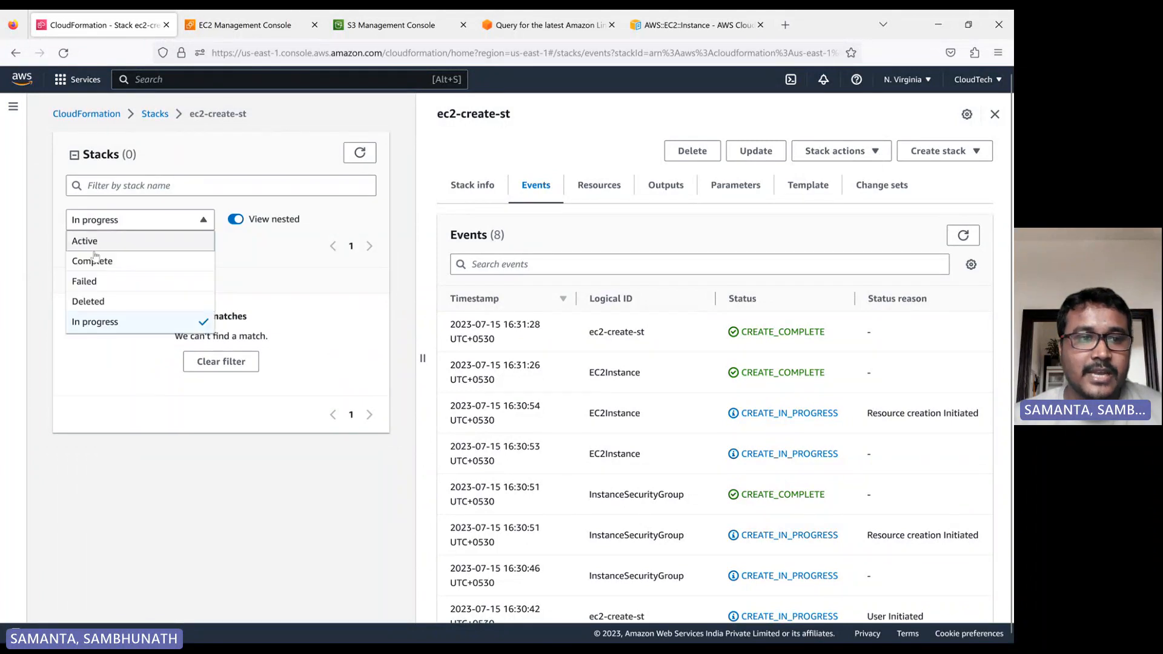
left_click(91, 242)
left_click(159, 224)
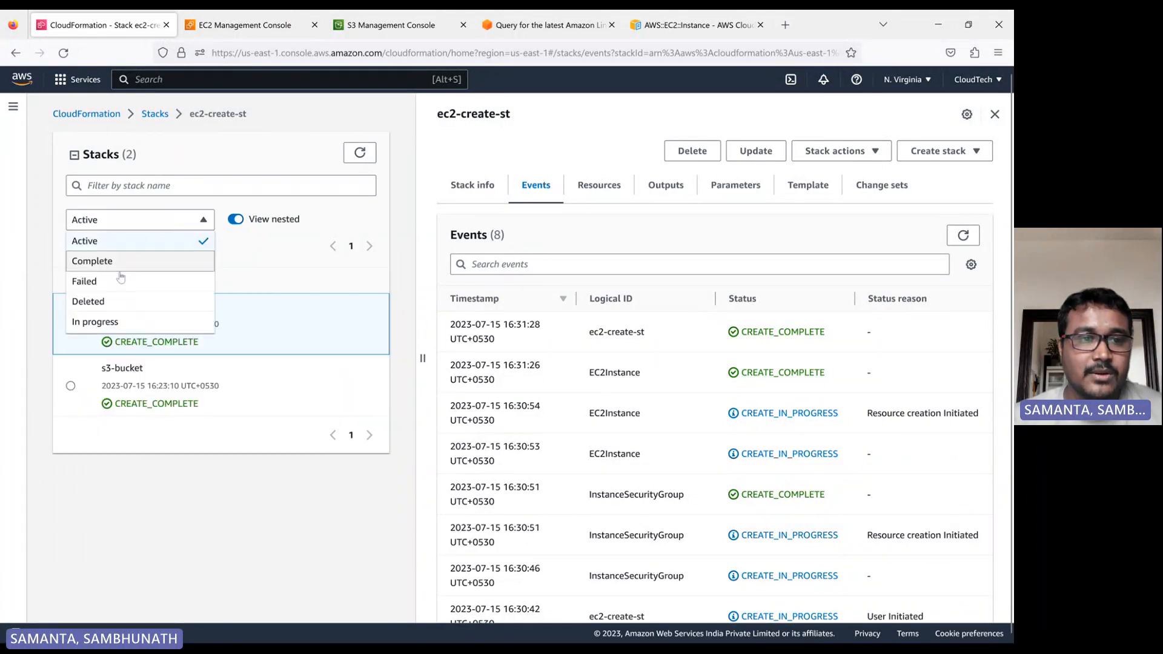
left_click(97, 260)
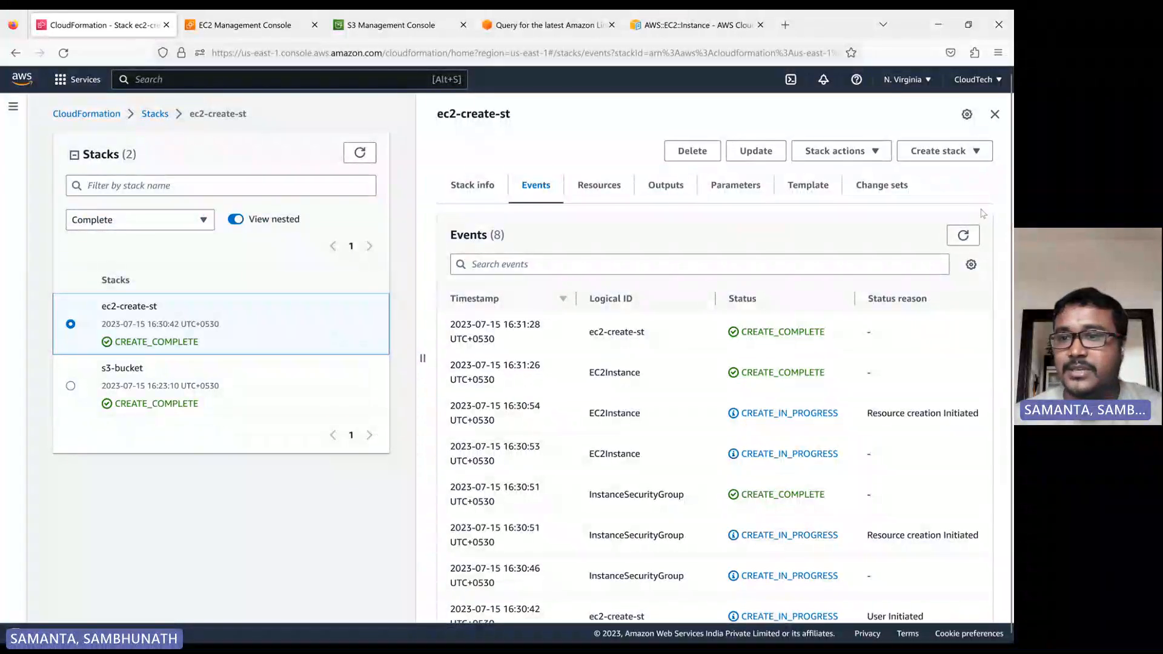